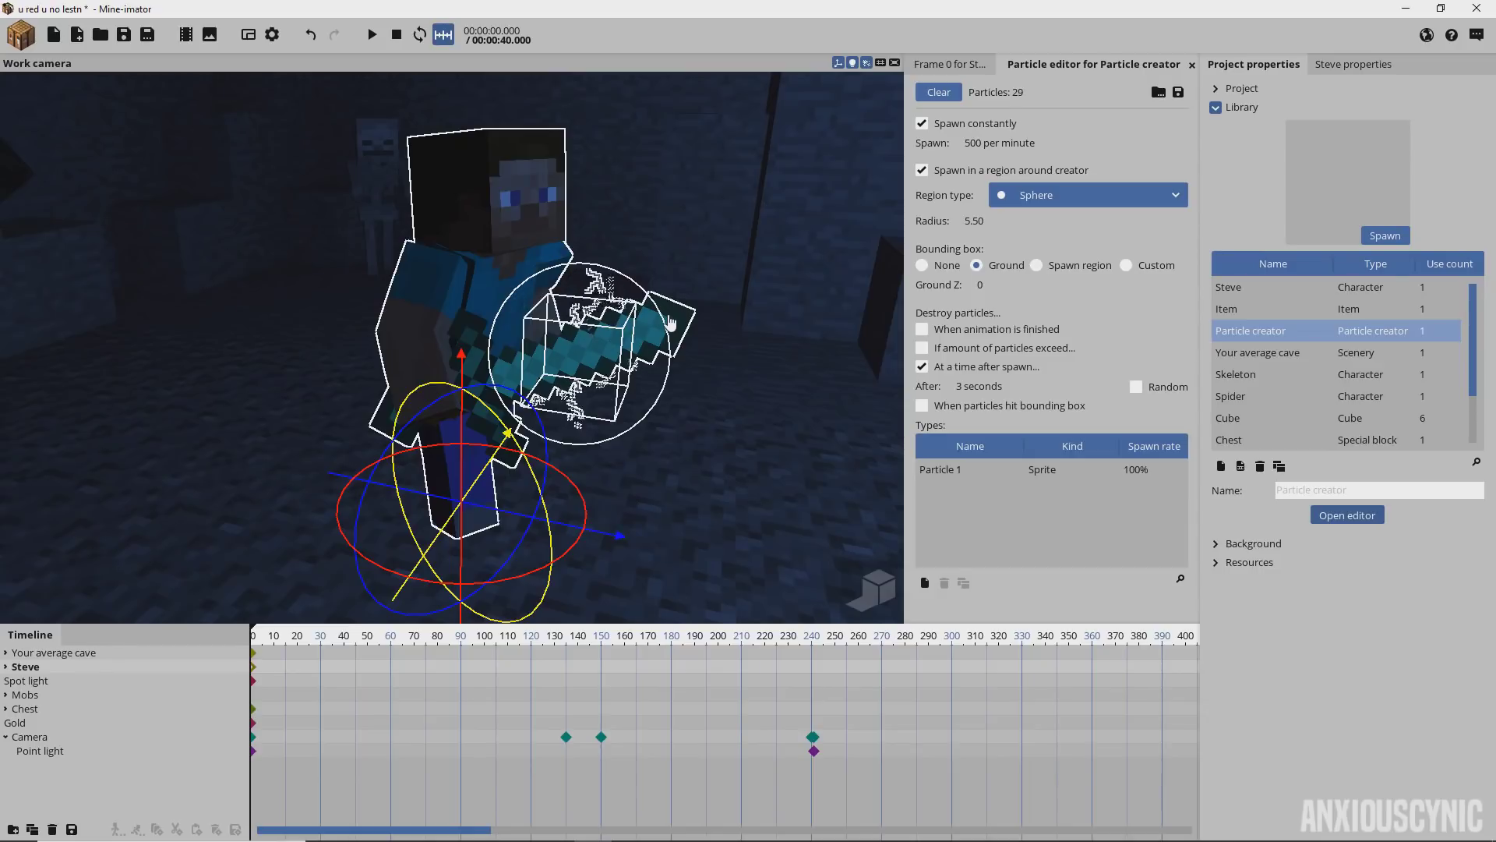
- Adjust the radius of the particle creator's sphere spawn region and set it back to 5.5
{"action": "key", "text": "w"}
{"action": "right_click_drag", "start_coordinate": [698, 324], "coordinate": [701, 257]}
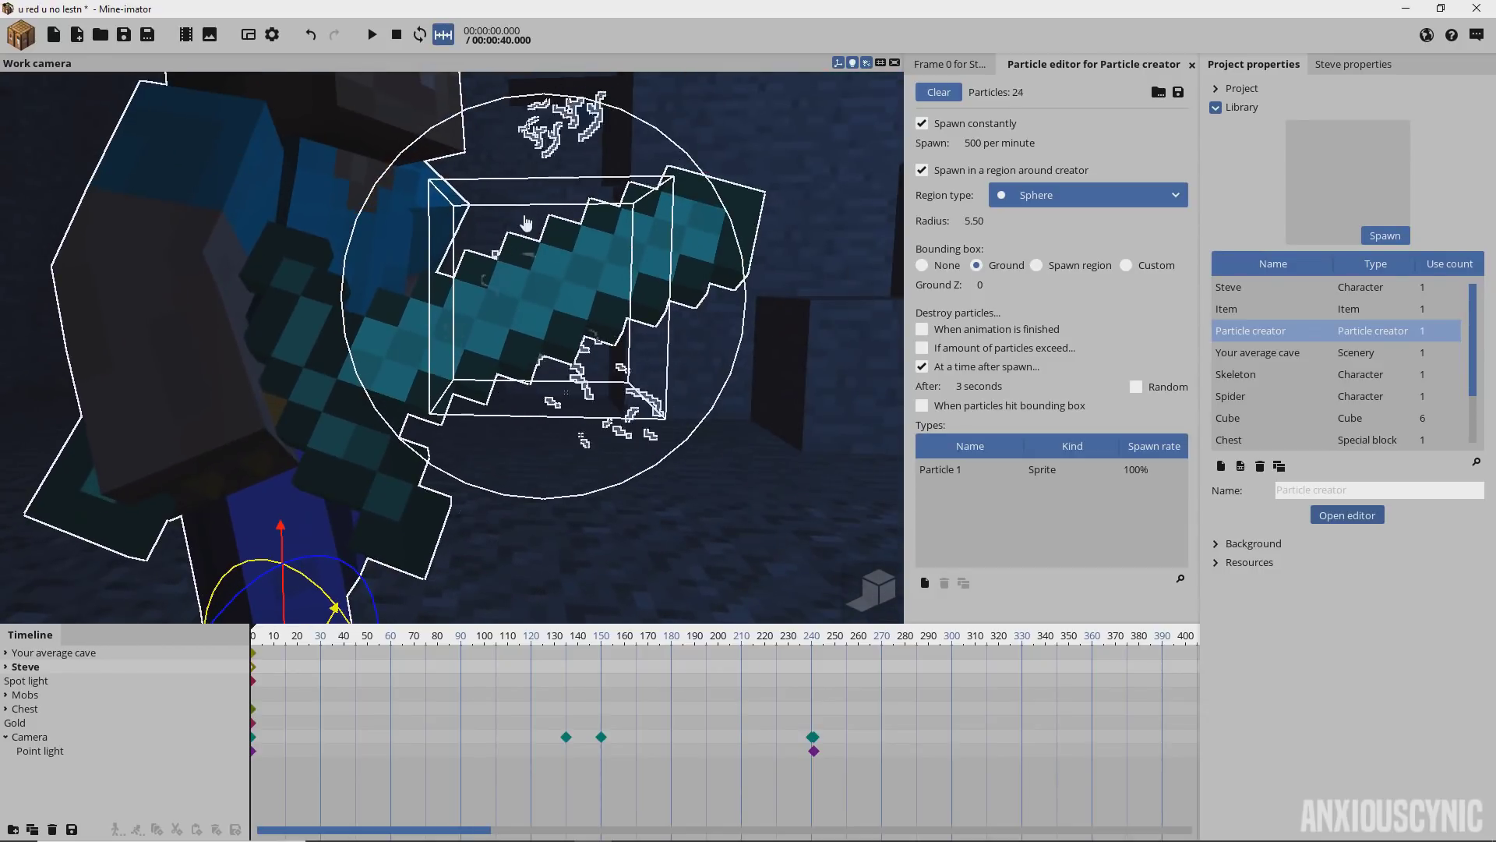
{"action": "right_click_drag", "start_coordinate": [628, 290], "coordinate": [666, 289]}
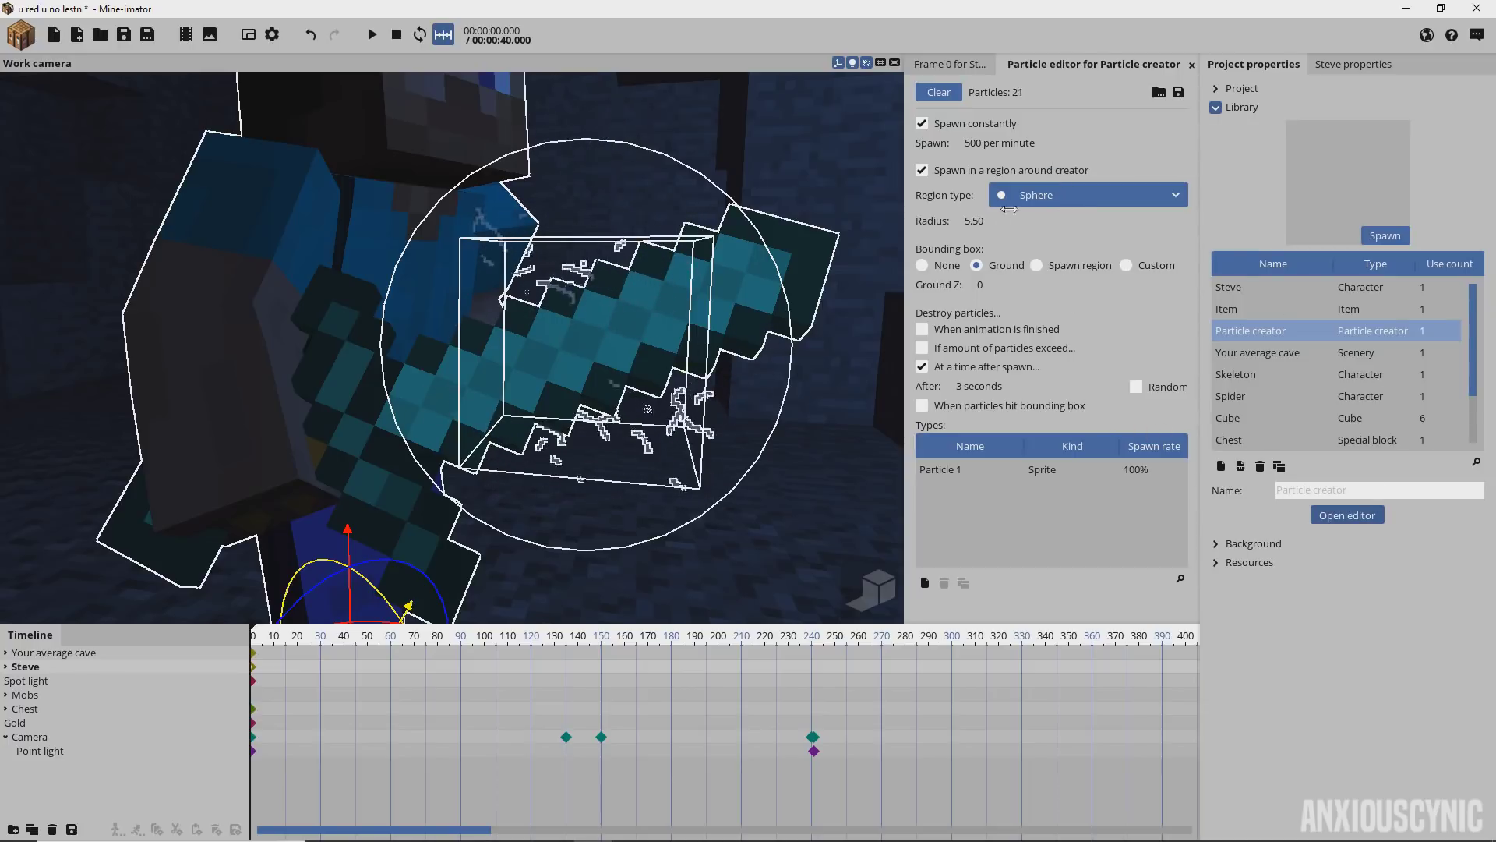
{"action": "mouse_move", "coordinate": [971, 218]}
{"action": "left_mouse_down"}
{"action": "mouse_move", "coordinate": [1000, 227]}
{"action": "mouse_move", "coordinate": [970, 217]}
{"action": "left_mouse_up"}
{"action": "left_click", "coordinate": [970, 216]}
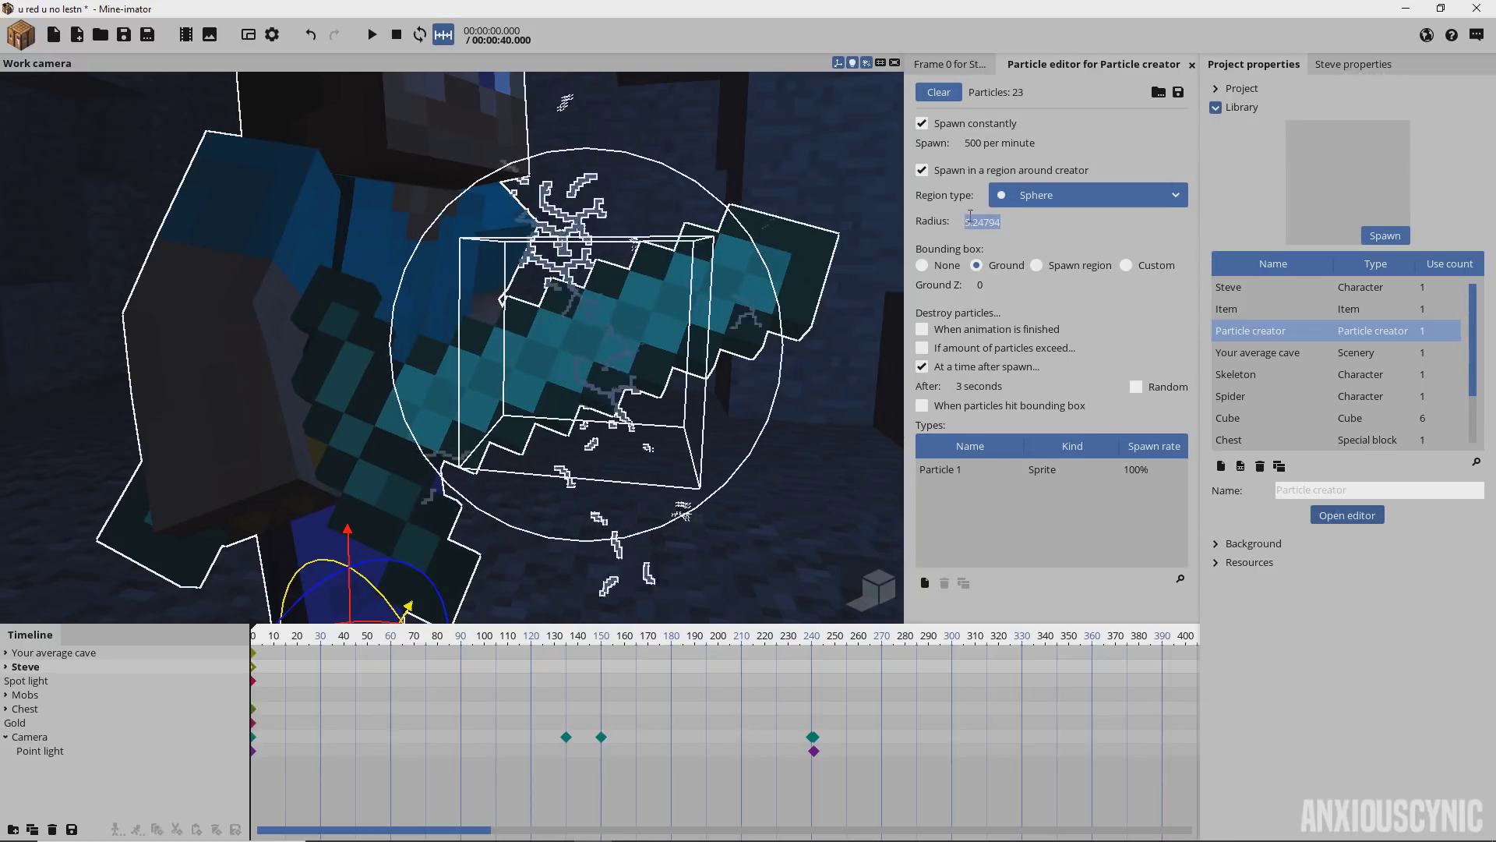
{"action": "type", "text": "5.5"}
{"action": "key", "text": "Return"}
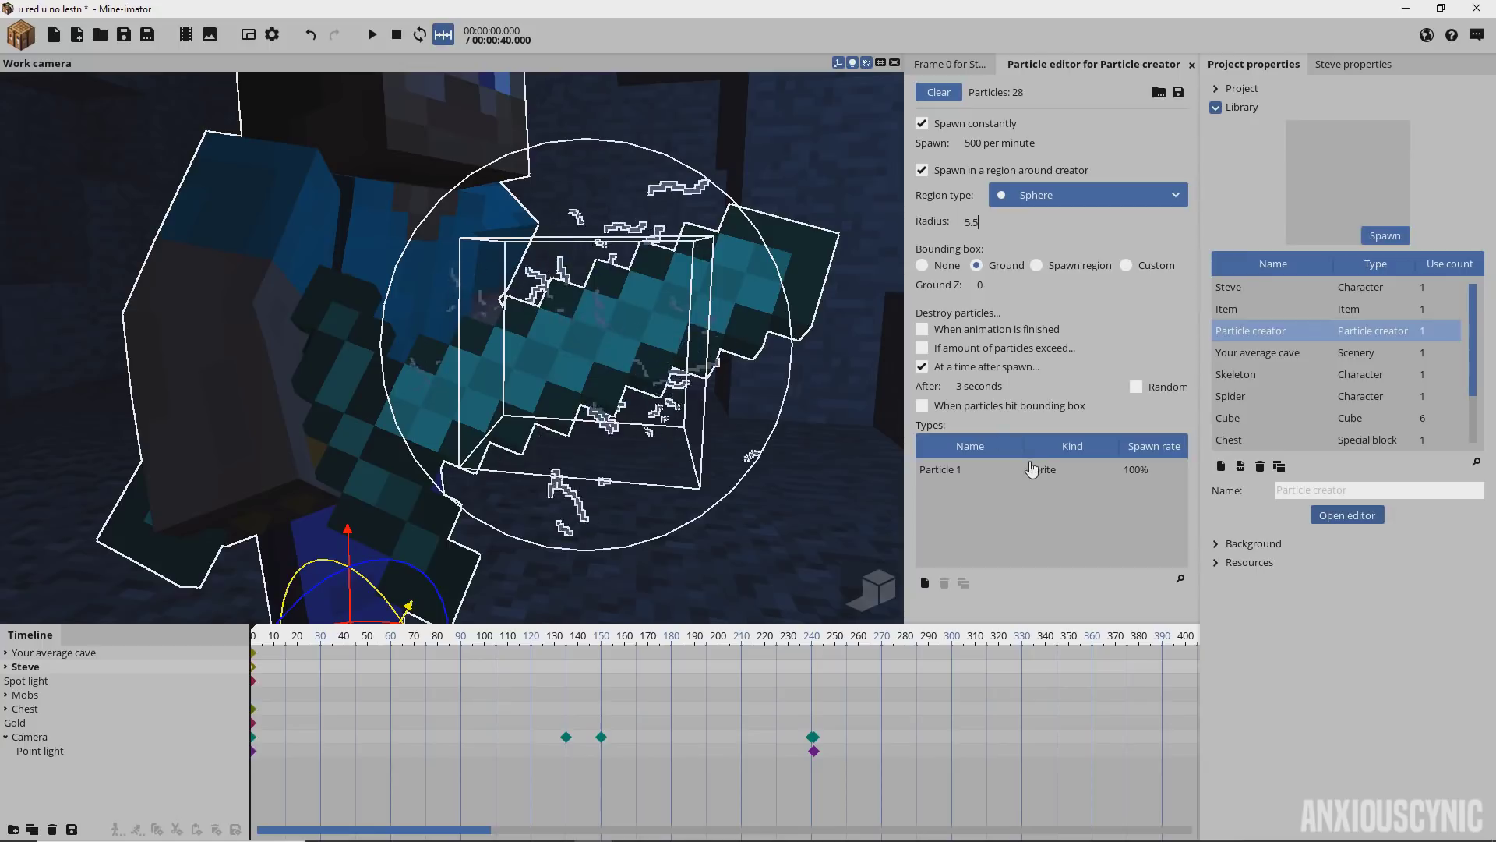
- Select Particle 1 in the particle types and review its sprite kind and texture settings
{"action": "left_click", "coordinate": [1143, 471]}
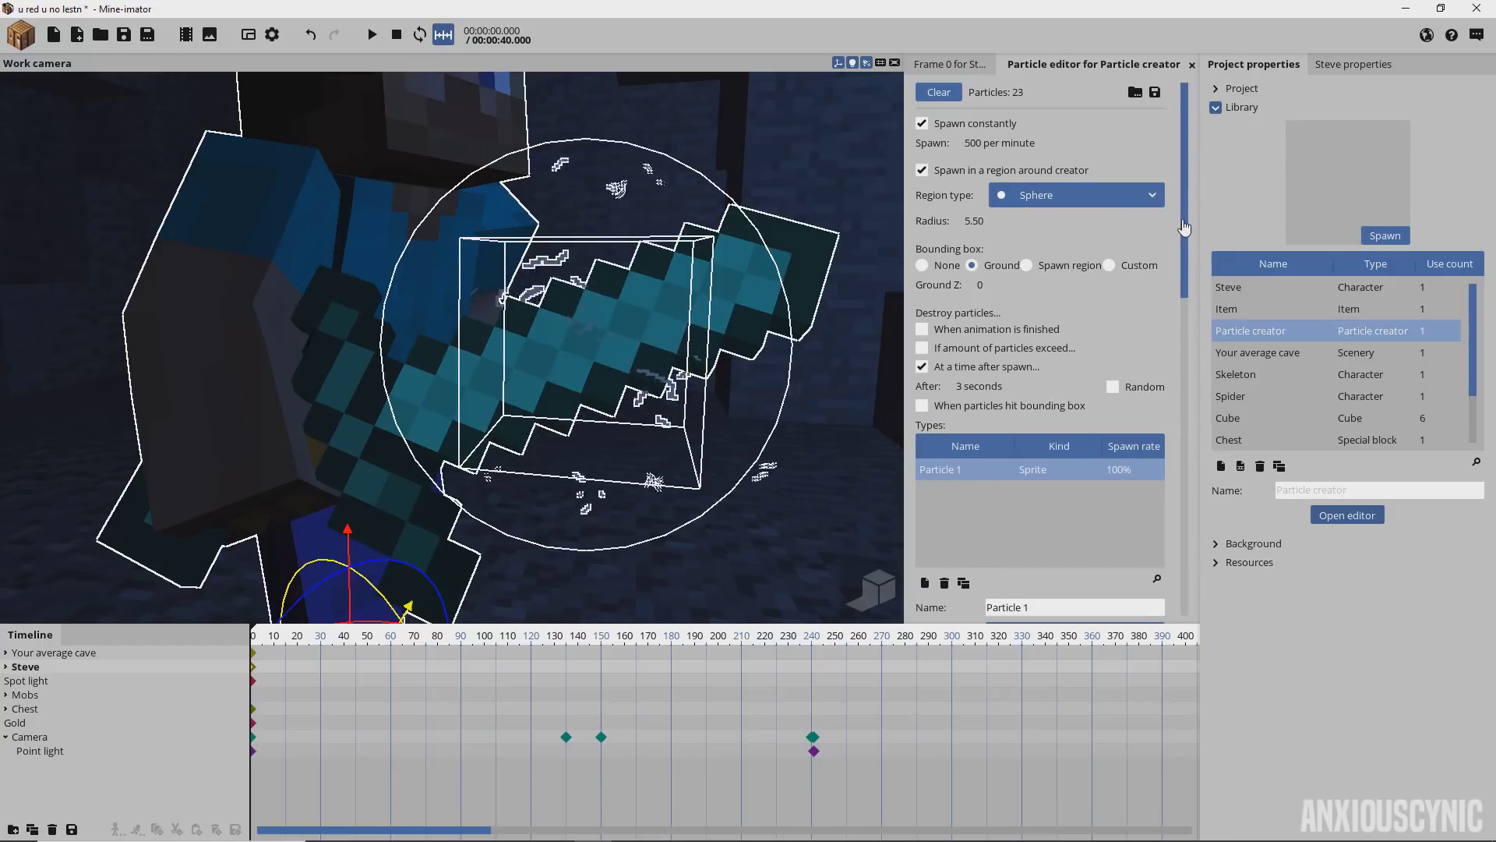
{"action": "scroll", "coordinate": [1179, 281], "scroll_direction": "down", "scroll_amount": 3}
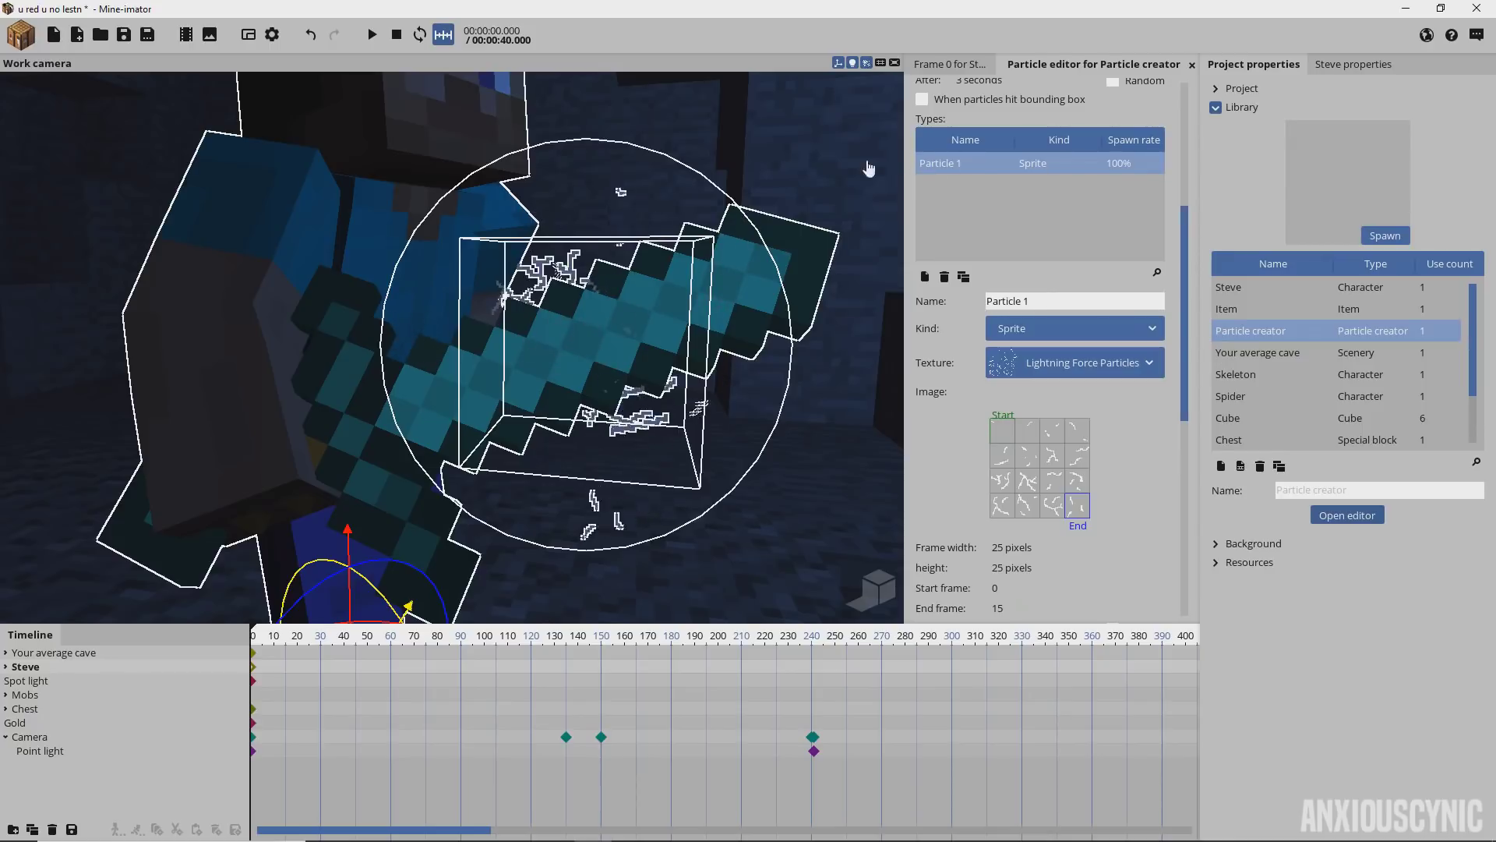
{"action": "scroll", "coordinate": [1183, 265], "scroll_direction": "down", "scroll_amount": 2}
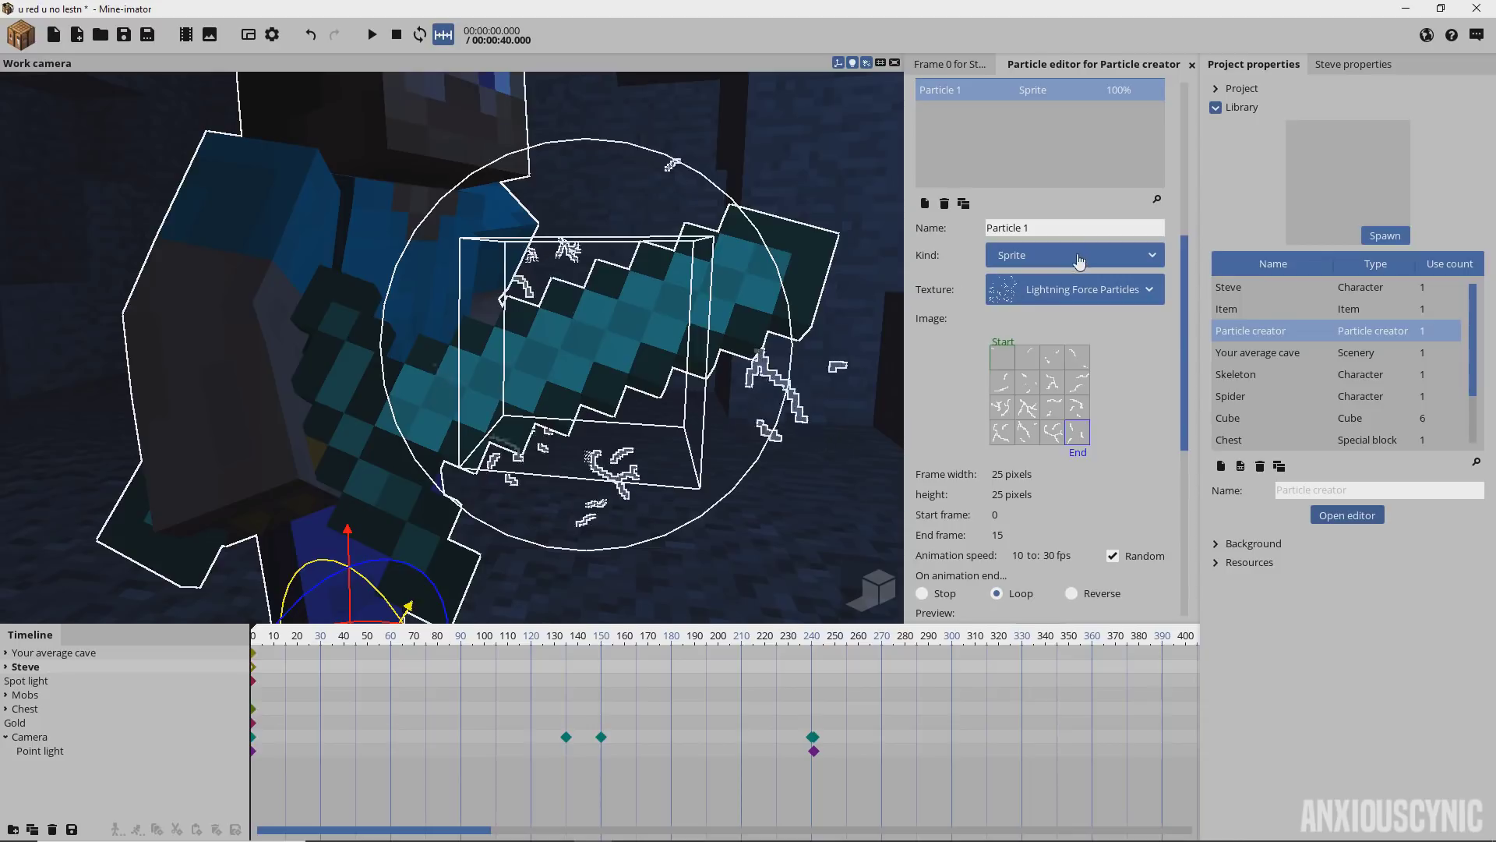
{"action": "left_click", "coordinate": [1049, 255]}
{"action": "left_click", "coordinate": [1050, 256]}
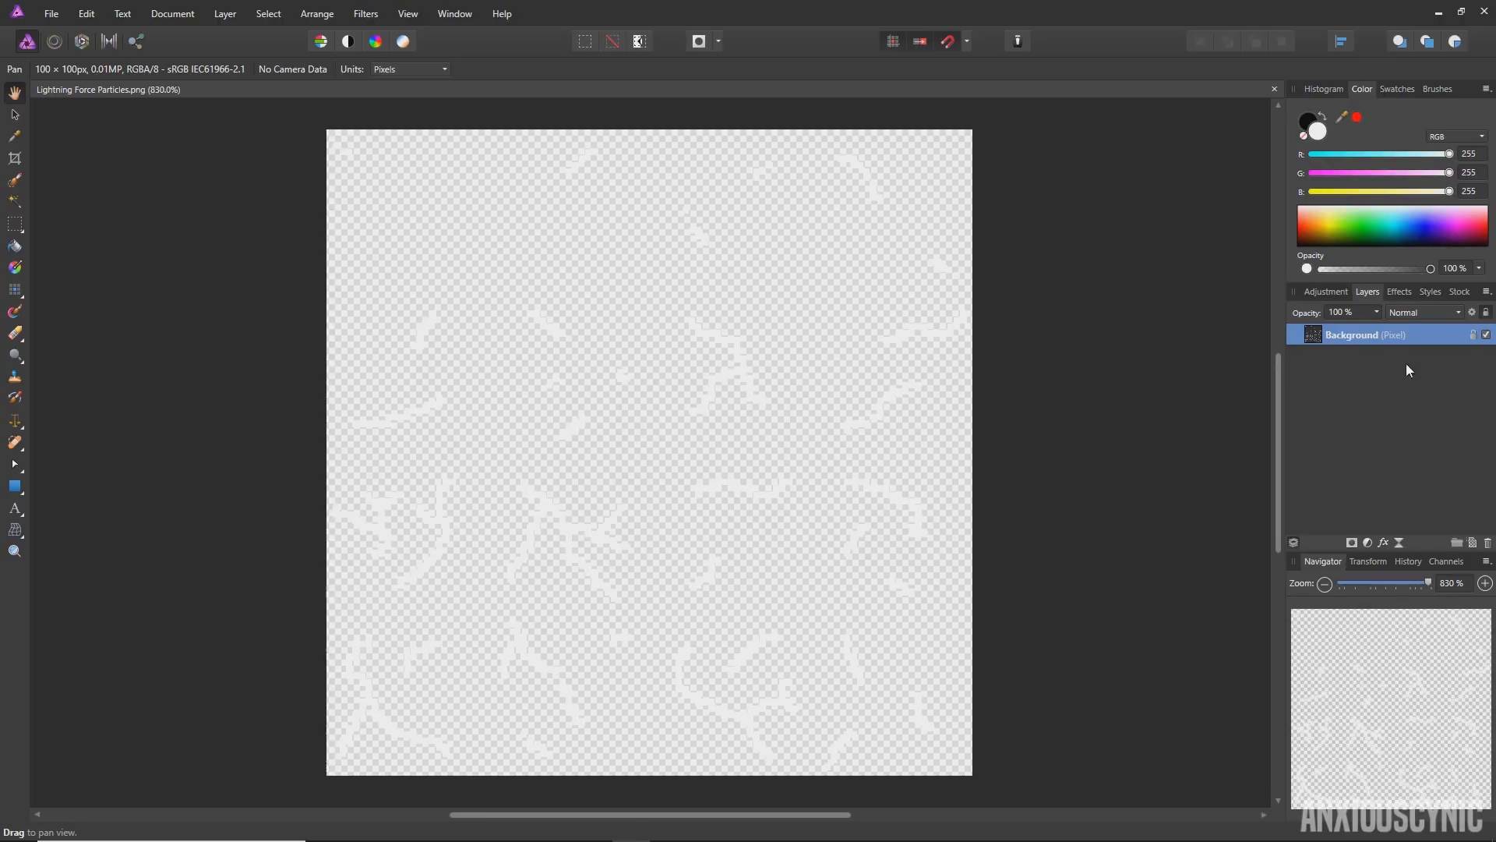
- In Affinity Photo, add a pixel layer beneath the lightning sprite sheet and flood-fill it with black
{"action": "left_click", "coordinate": [1472, 543]}
{"action": "left_click_drag", "start_coordinate": [1329, 338], "coordinate": [1341, 372]}
{"action": "left_click", "coordinate": [1308, 121]}
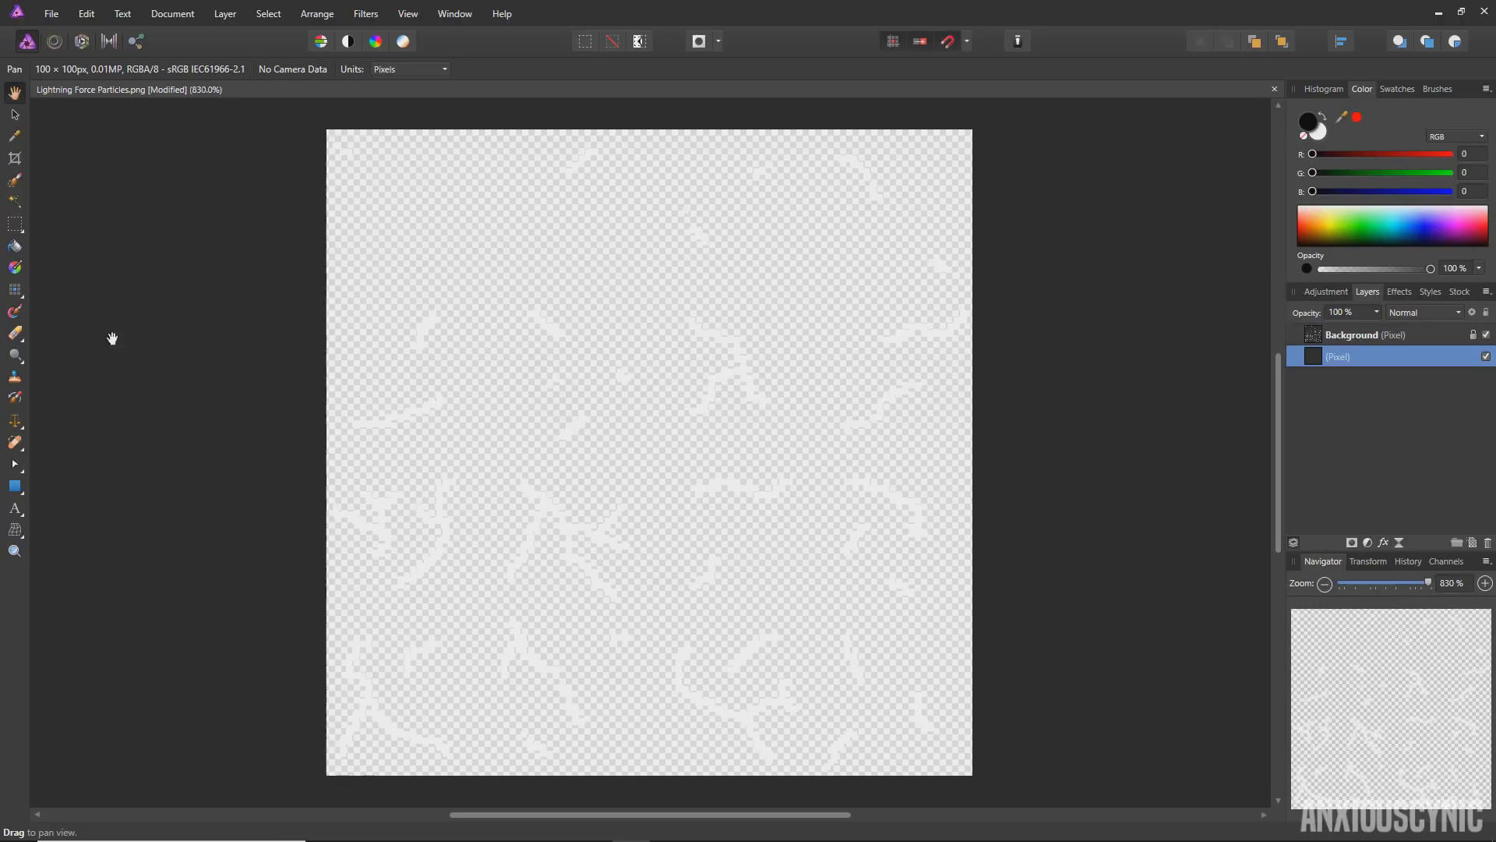
{"action": "left_click", "coordinate": [14, 246]}
{"action": "left_click", "coordinate": [672, 401]}
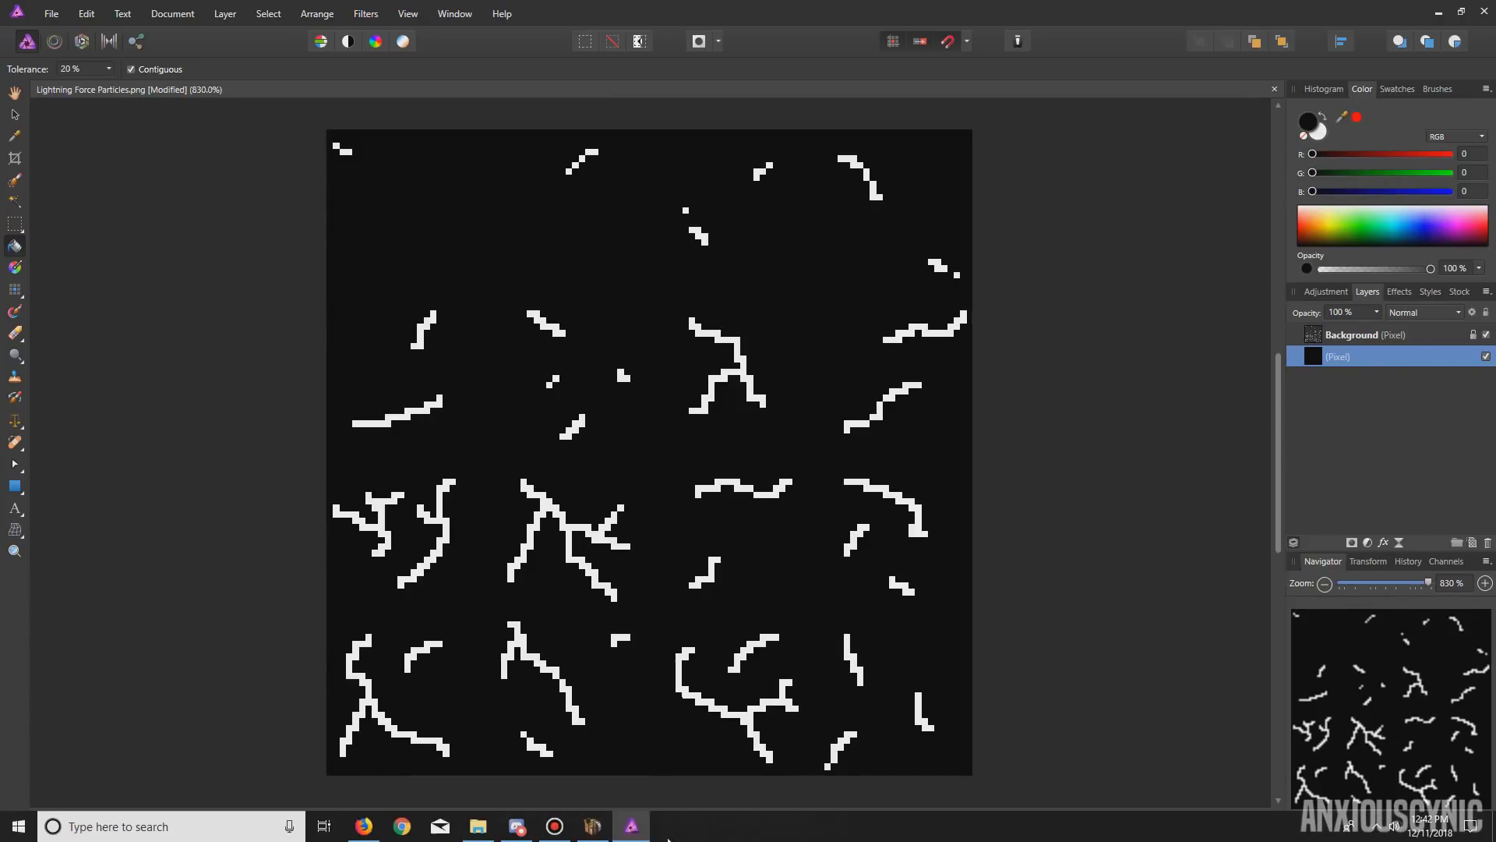
- Switch back to Mine-imator and choose the last Lightning Force Particles entry as Particle 1's texture
{"action": "left_click", "coordinate": [592, 826]}
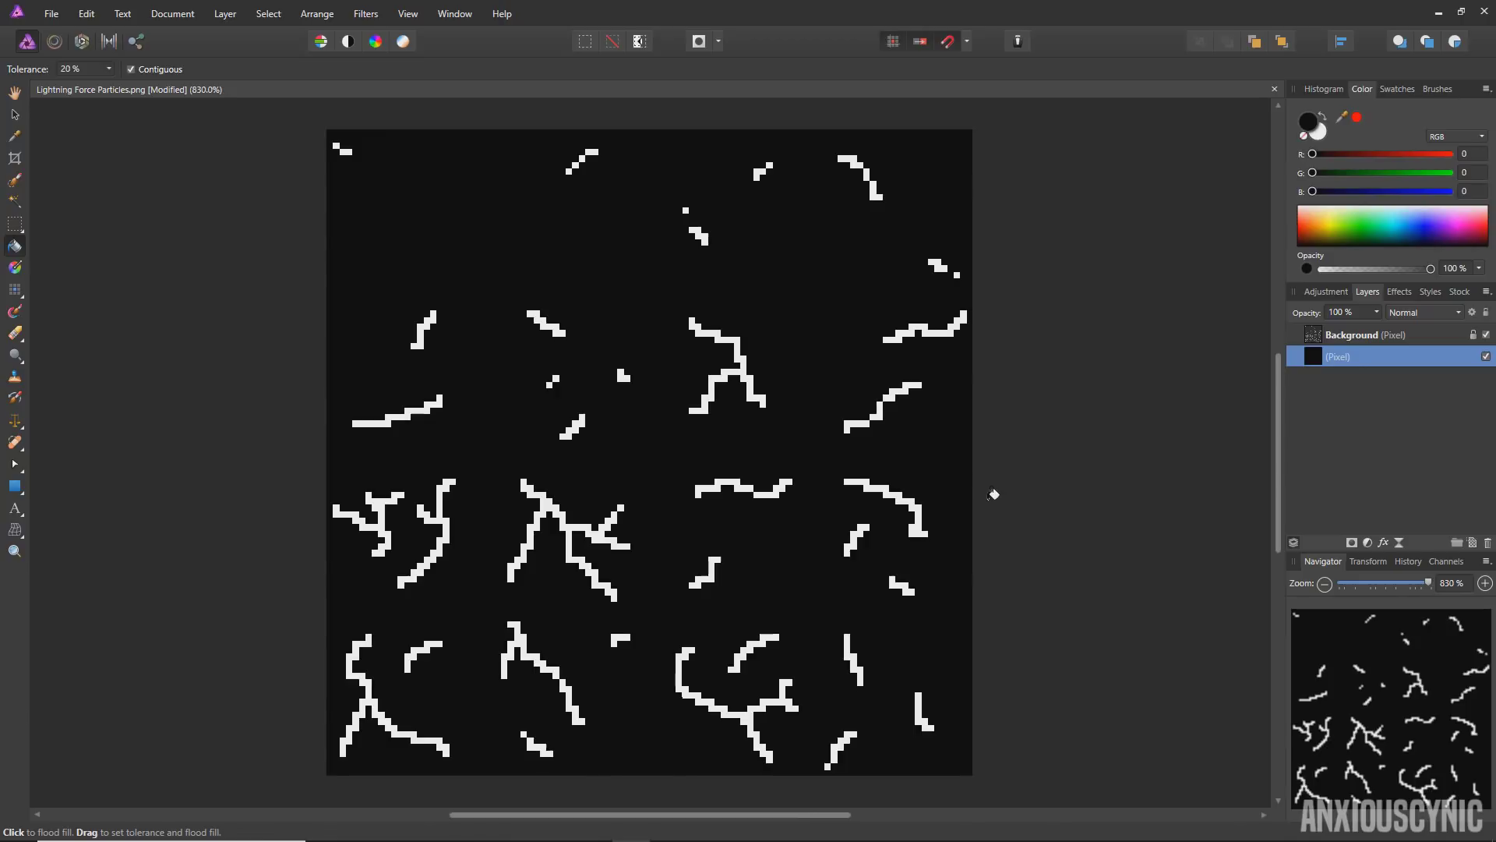
{"action": "left_click", "coordinate": [592, 828]}
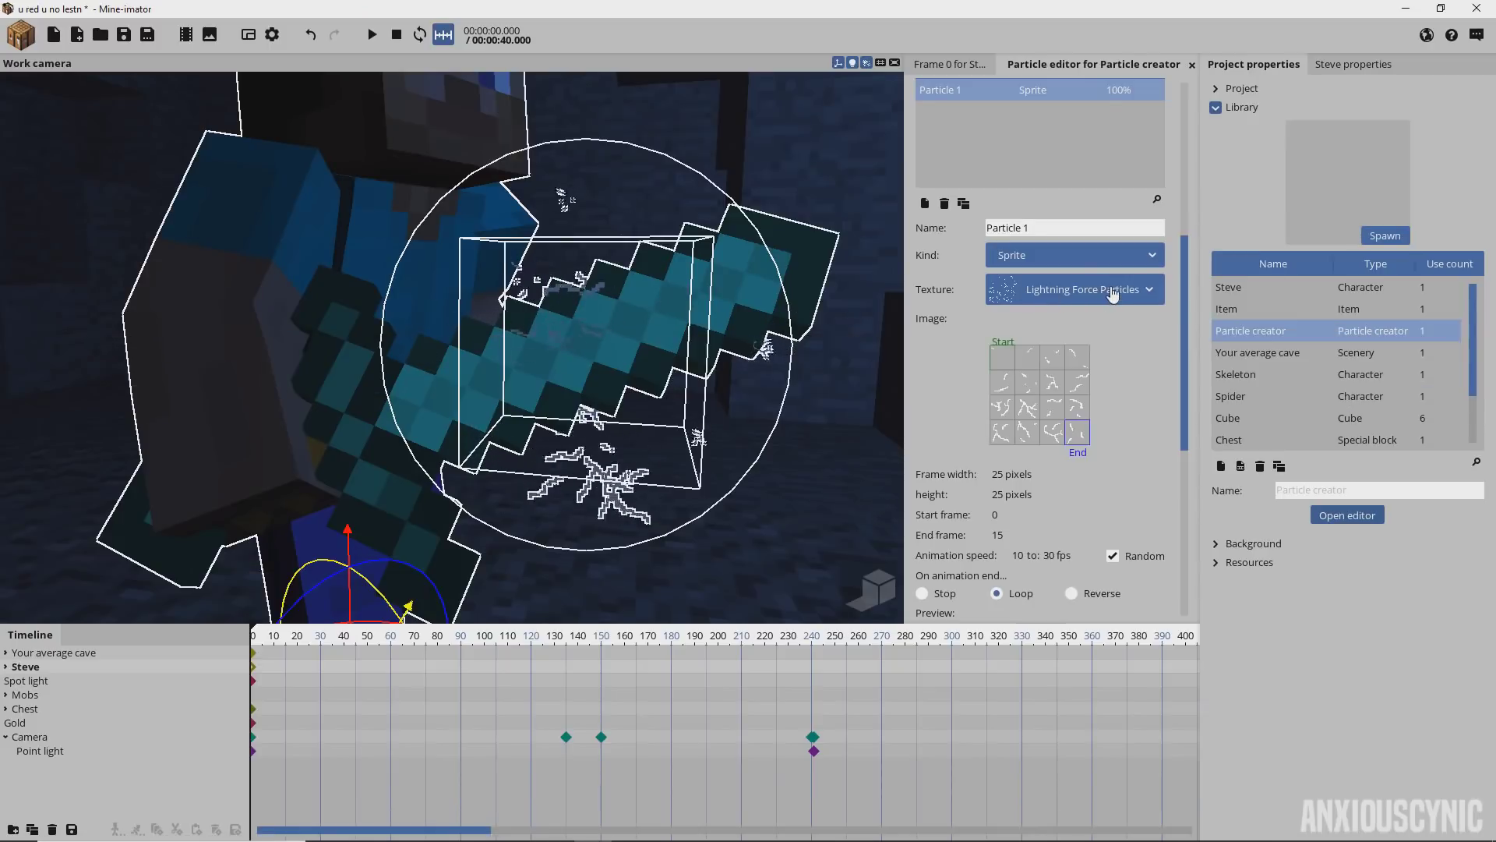
{"action": "left_click", "coordinate": [1046, 294]}
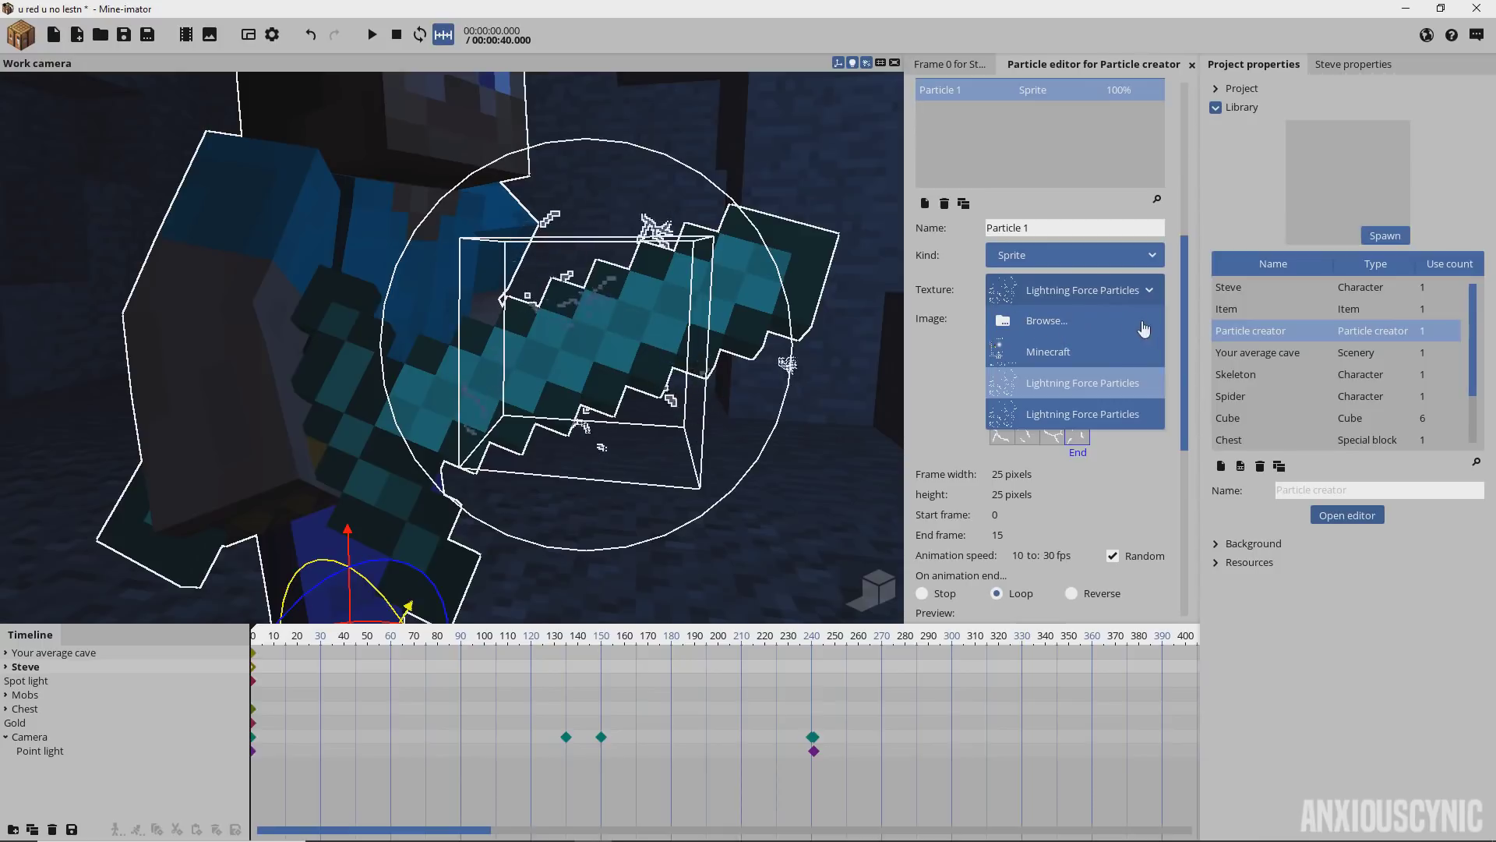
{"action": "left_click", "coordinate": [1075, 414]}
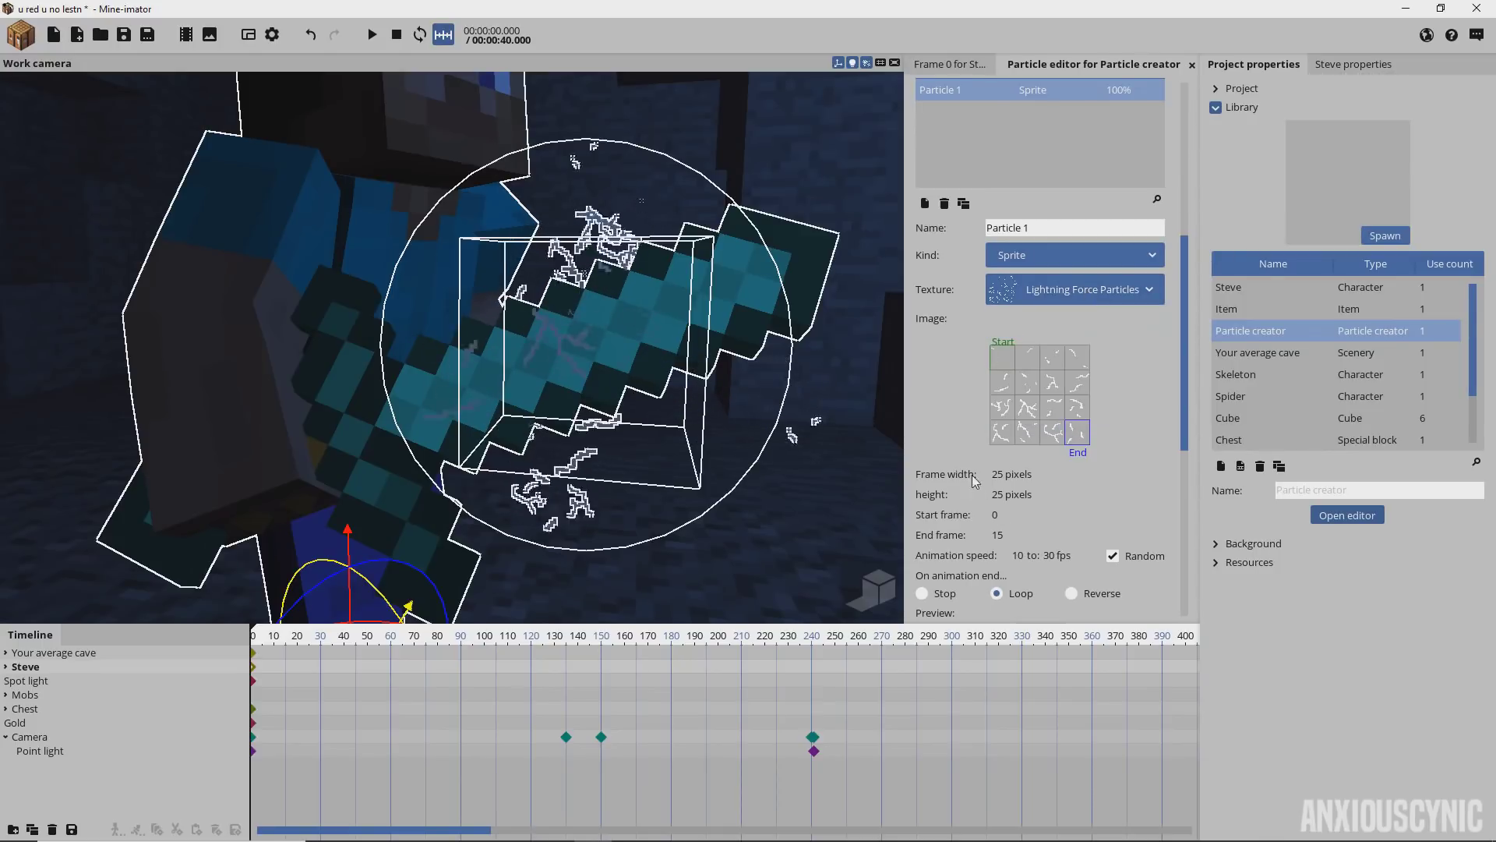
- Examine Particle 1's frame size, animation, speed, scale, color and bounce settings
{"action": "mouse_move", "coordinate": [989, 474]}
{"action": "left_mouse_down"}
{"action": "mouse_move", "coordinate": [1034, 482]}
{"action": "mouse_move", "coordinate": [989, 477]}
{"action": "left_mouse_up"}
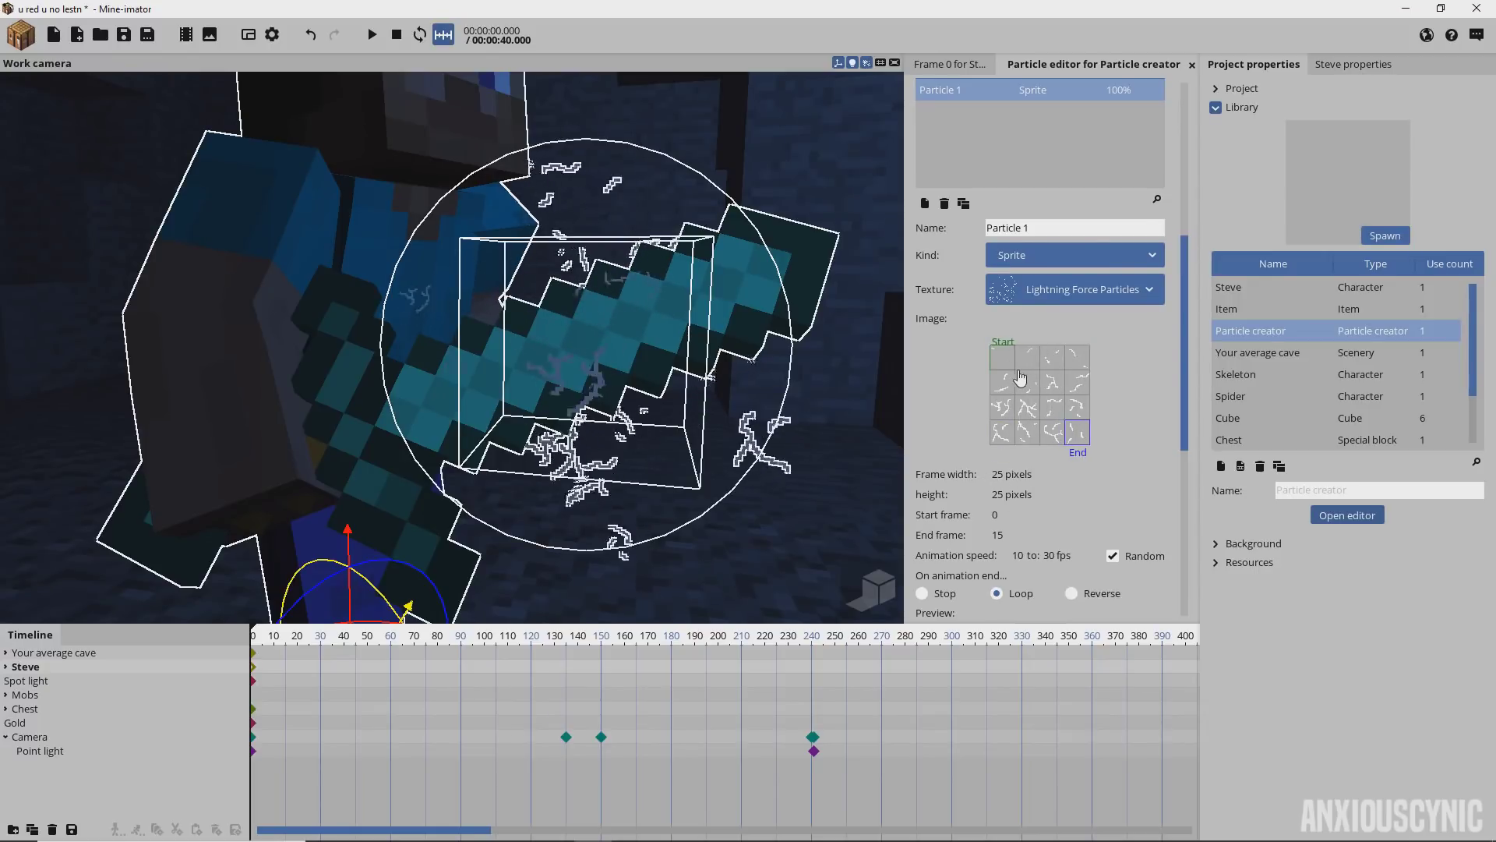
{"action": "scroll", "coordinate": [1020, 378], "scroll_direction": "down", "scroll_amount": 3}
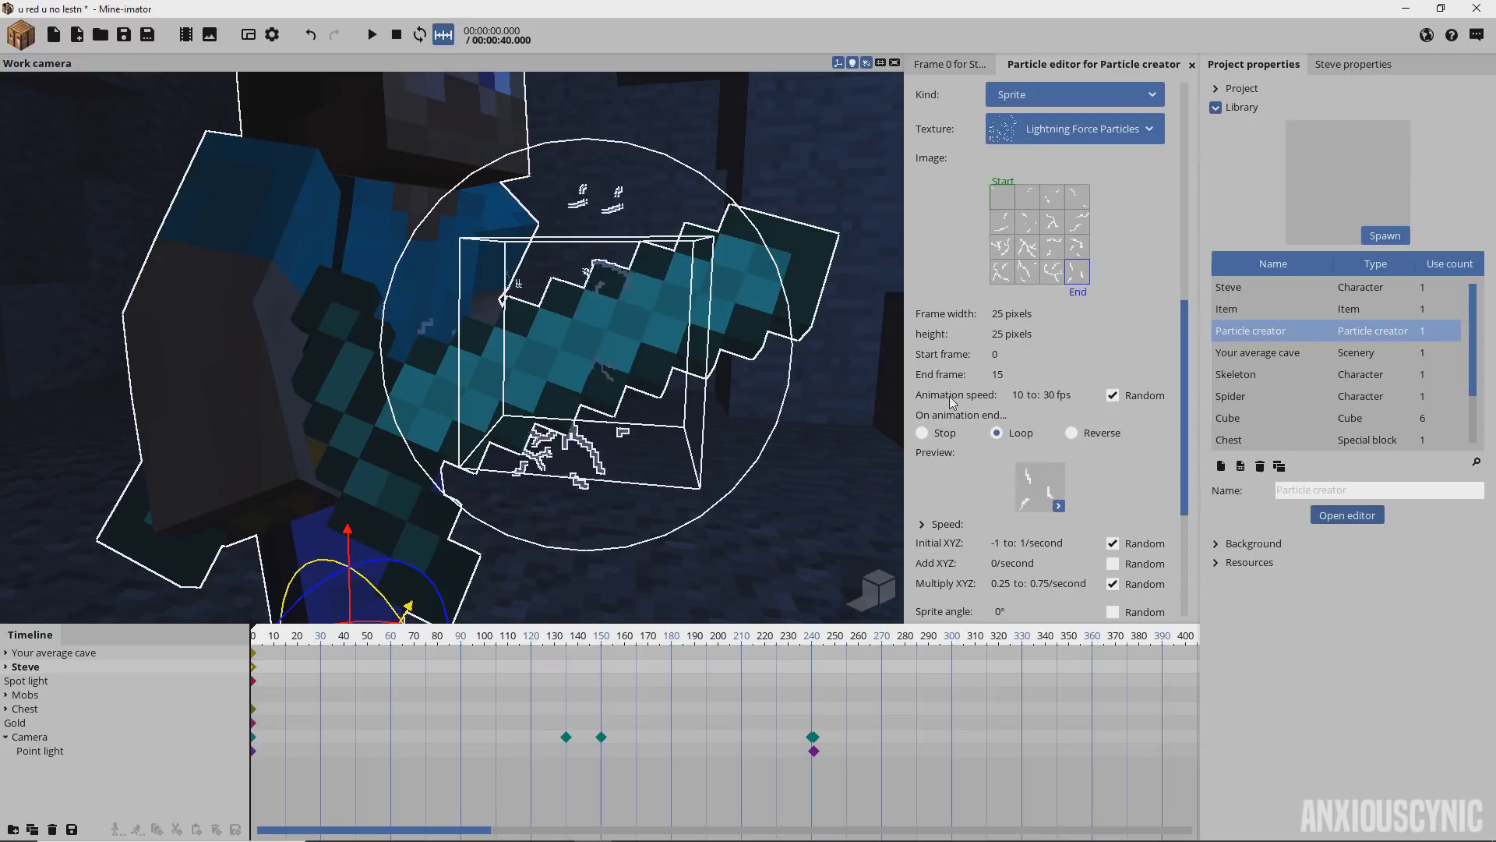
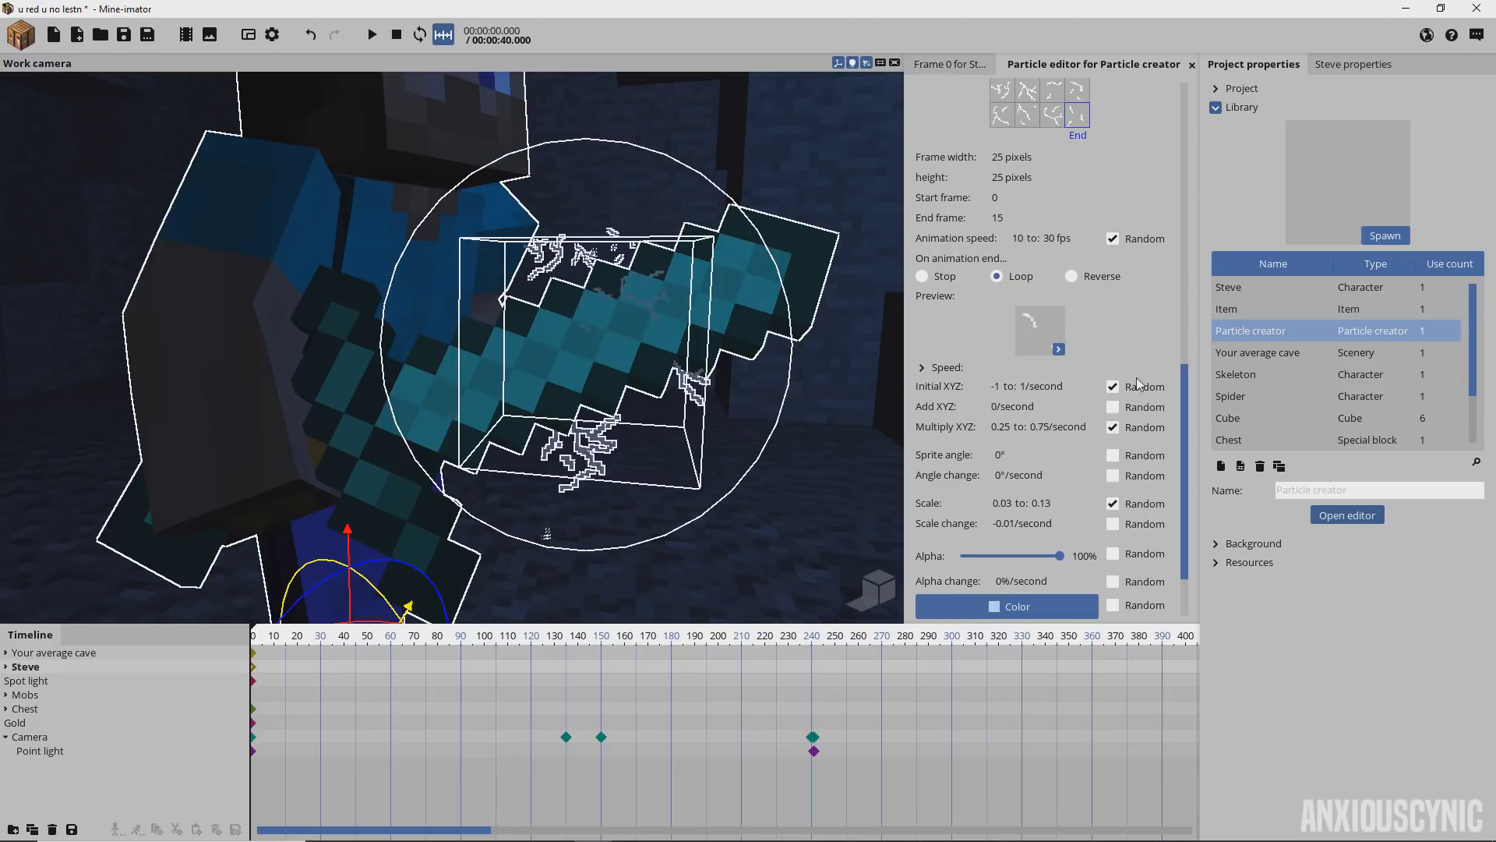
{"action": "left_click_drag", "start_coordinate": [1182, 374], "coordinate": [1192, 403]}
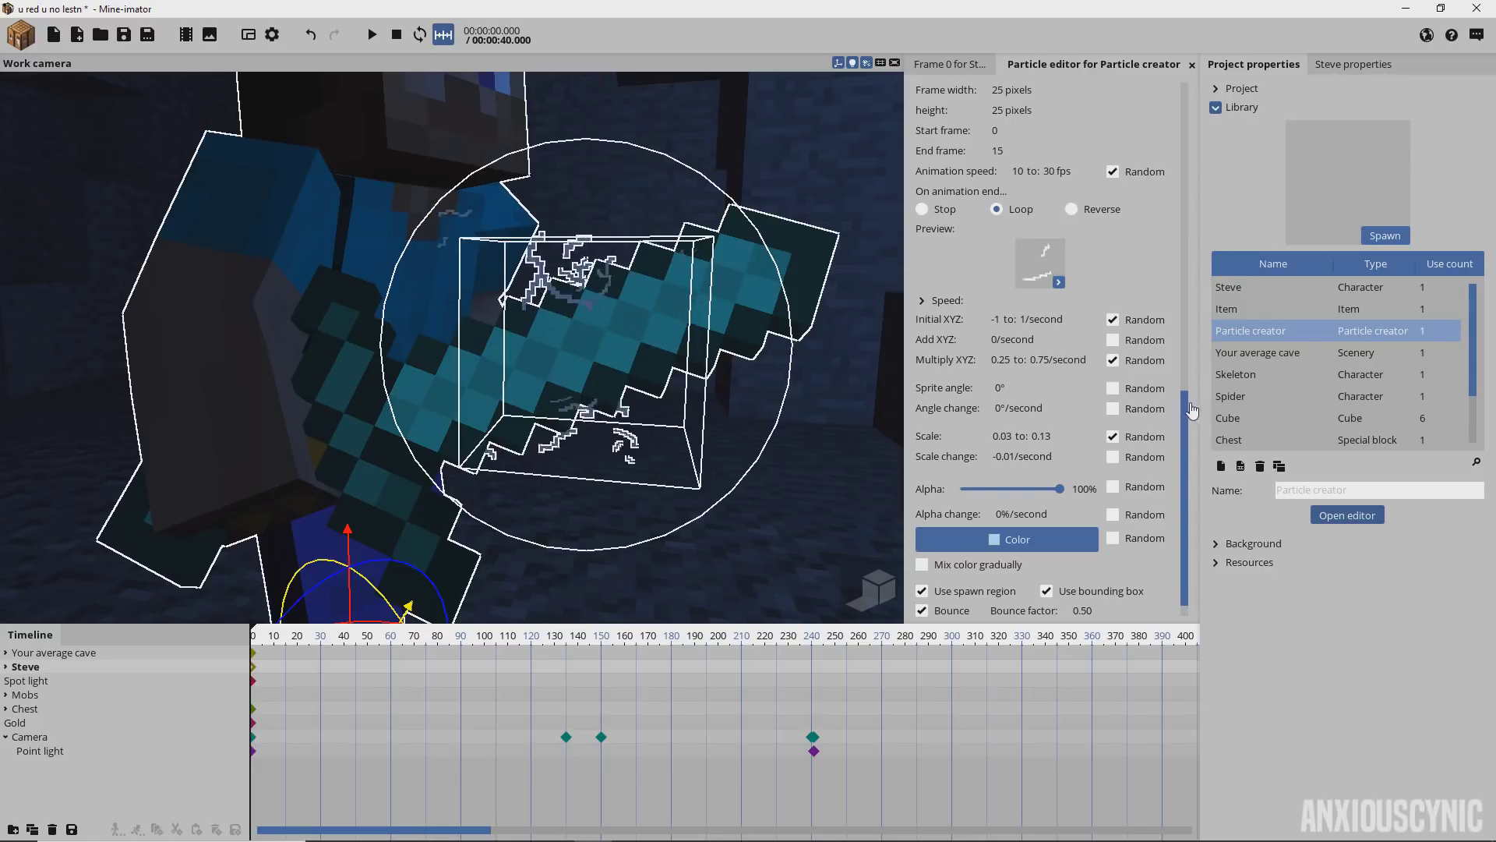
{"action": "scroll", "coordinate": [1191, 433], "scroll_direction": "down", "scroll_amount": 1}
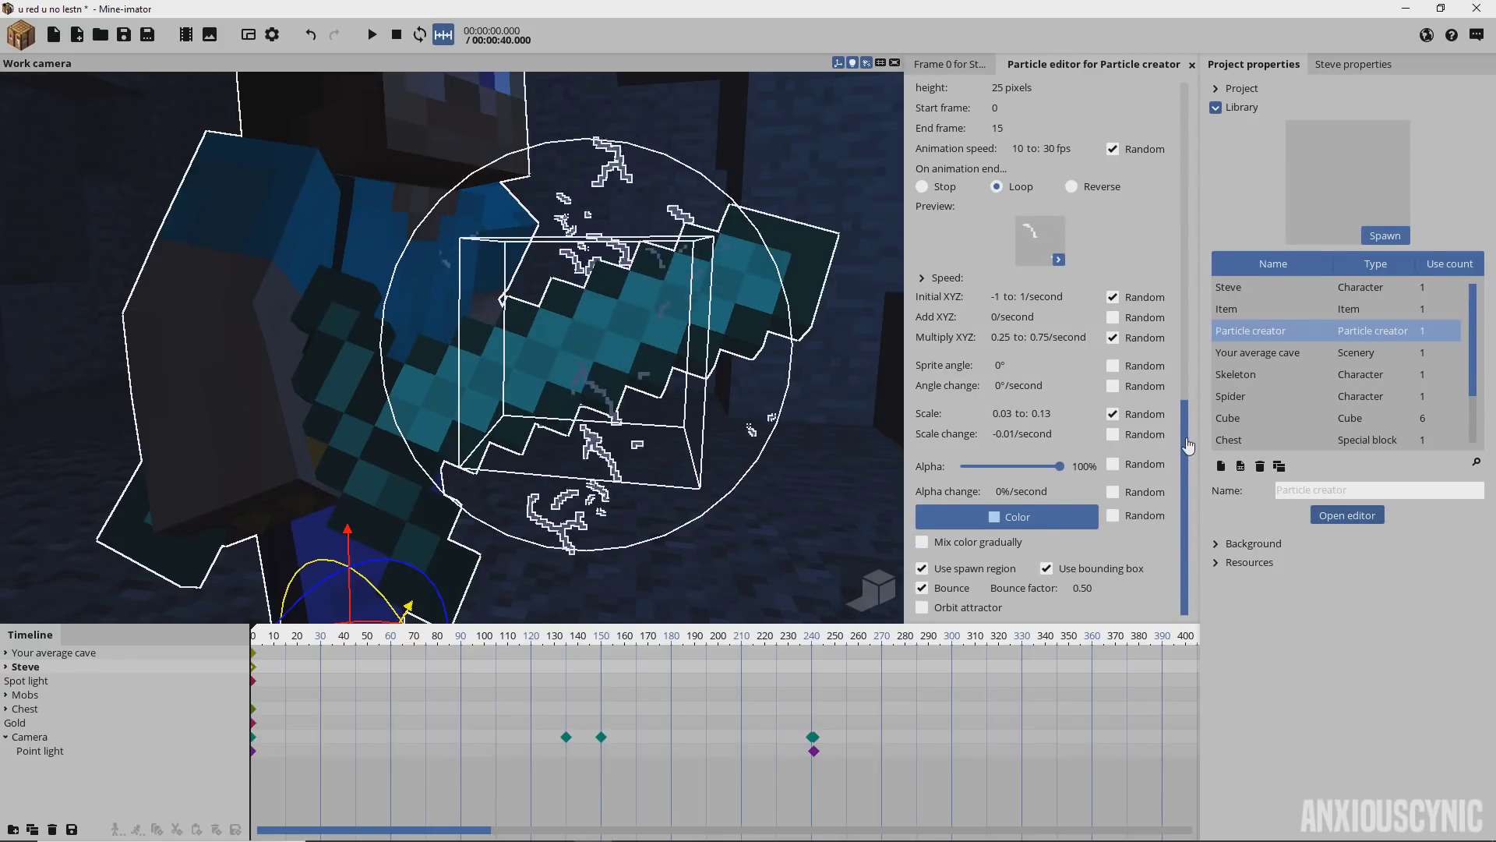
{"action": "mouse_move", "coordinate": [1187, 444]}
{"action": "left_mouse_down"}
{"action": "mouse_move", "coordinate": [1200, 132]}
{"action": "mouse_move", "coordinate": [1193, 436]}
{"action": "left_mouse_up"}
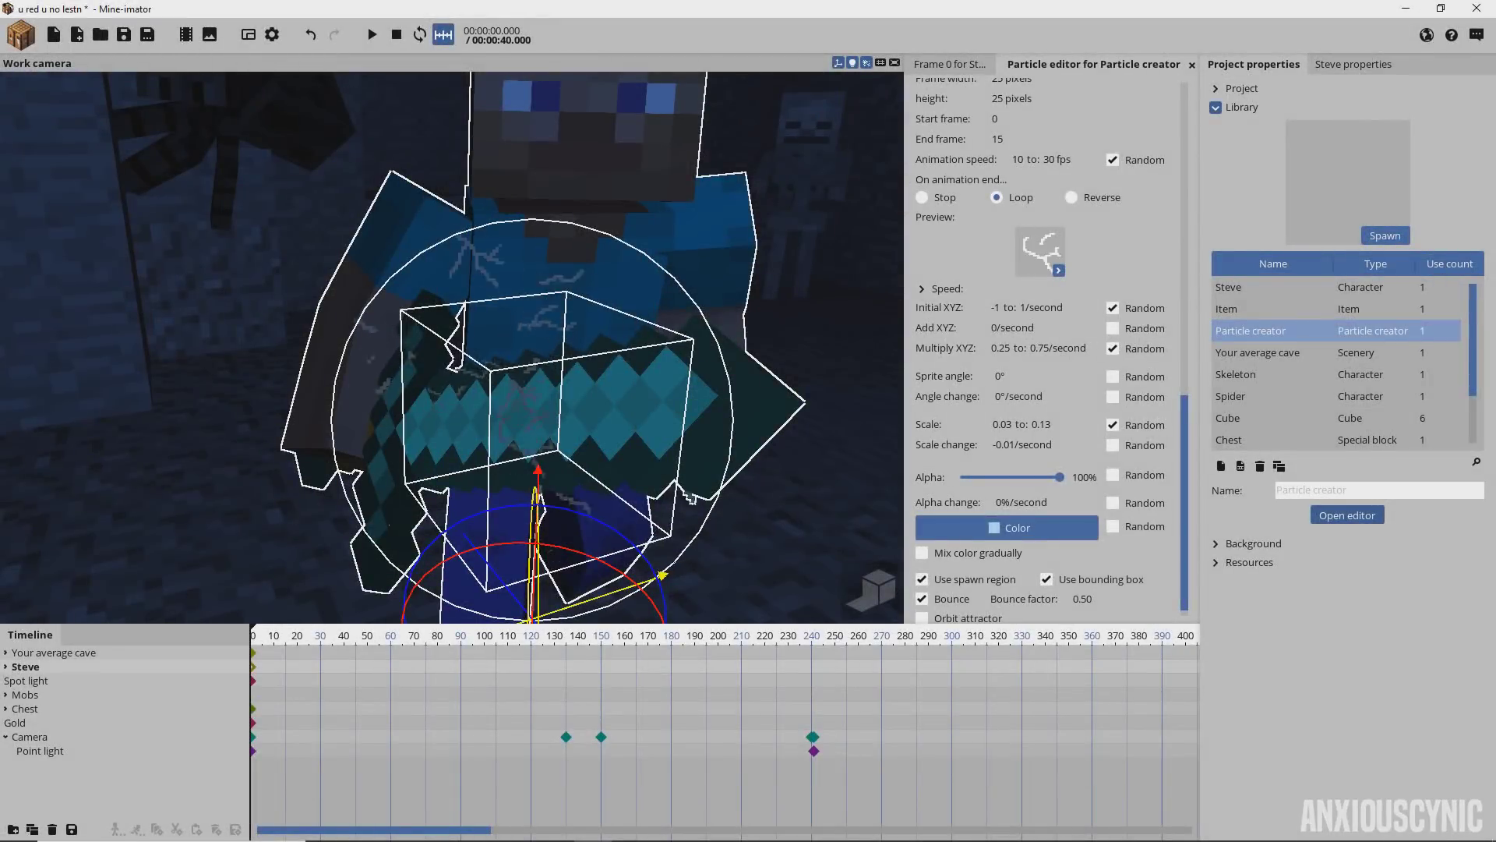
- Expand Steve in the timeline and inspect the sword item and the particle creator nested under it
{"action": "scroll", "coordinate": [643, 322], "scroll_direction": "down", "scroll_amount": 5}
{"action": "scroll", "coordinate": [626, 322], "scroll_direction": "up", "scroll_amount": 3}
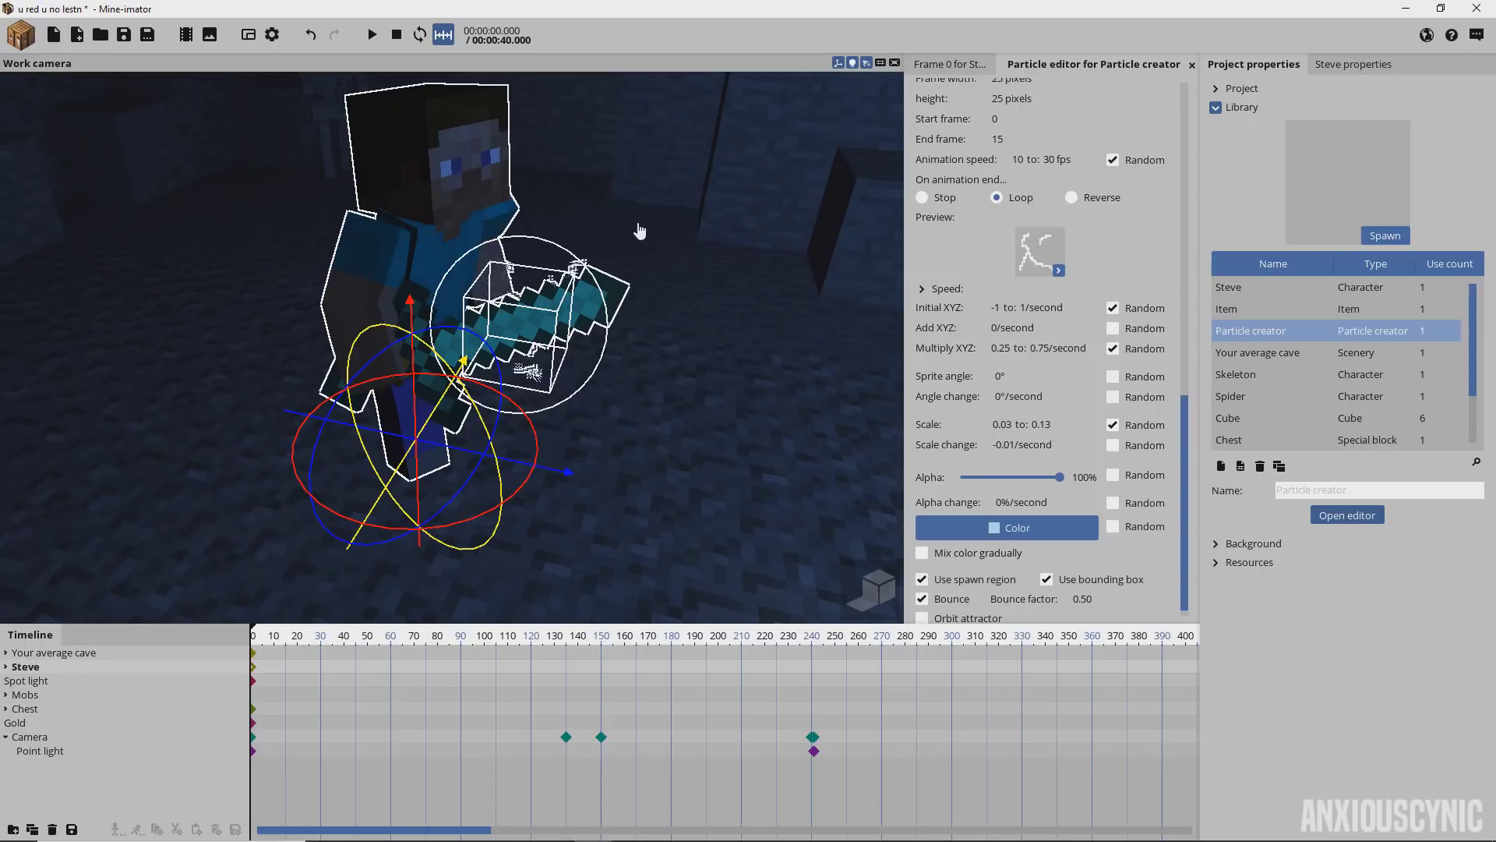
{"action": "scroll", "coordinate": [670, 243], "scroll_direction": "up", "scroll_amount": 5}
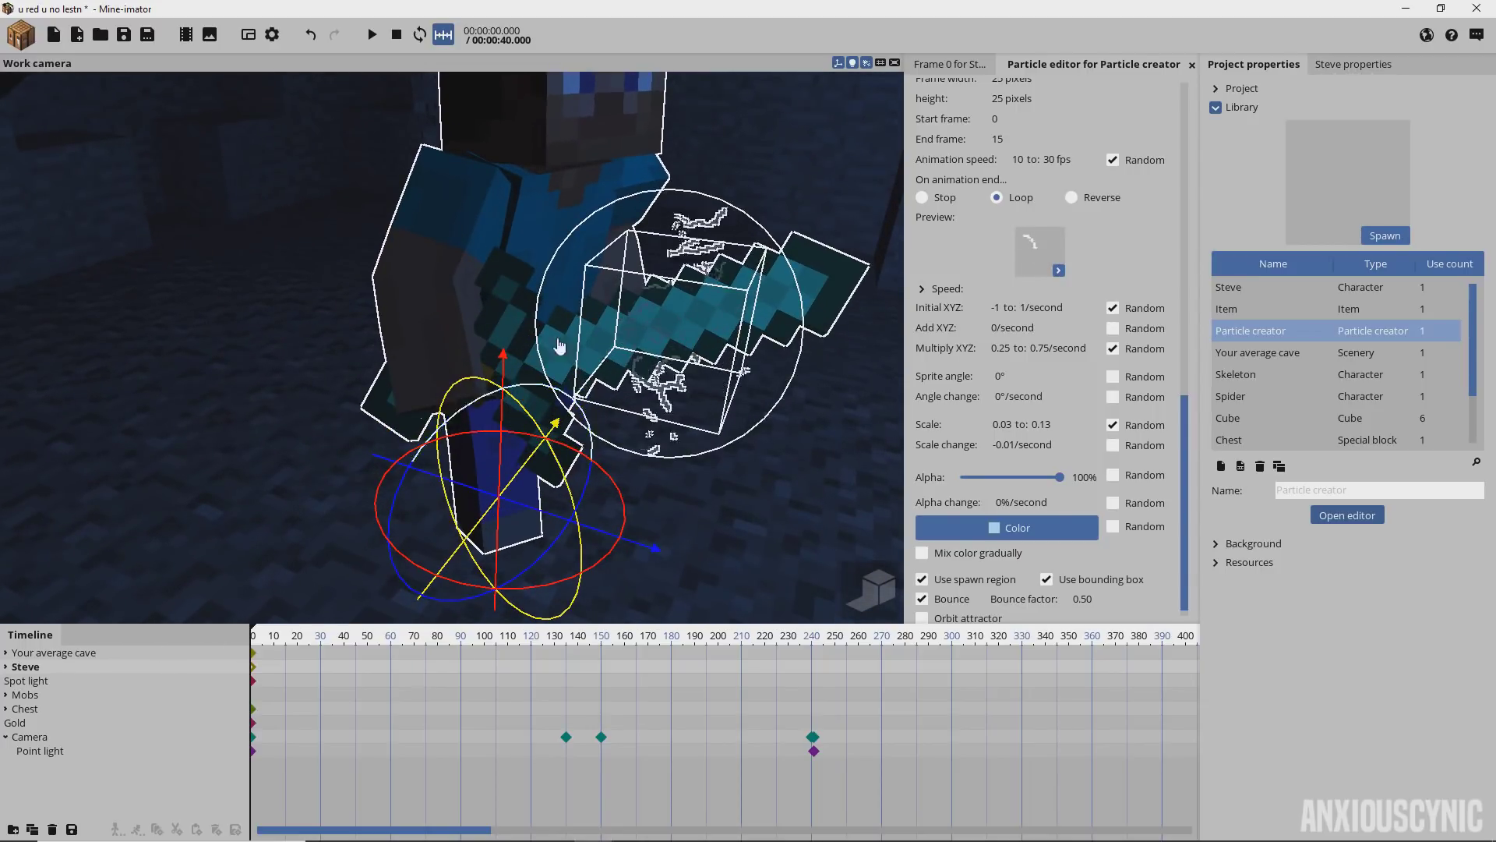
{"action": "left_click", "coordinate": [6, 666]}
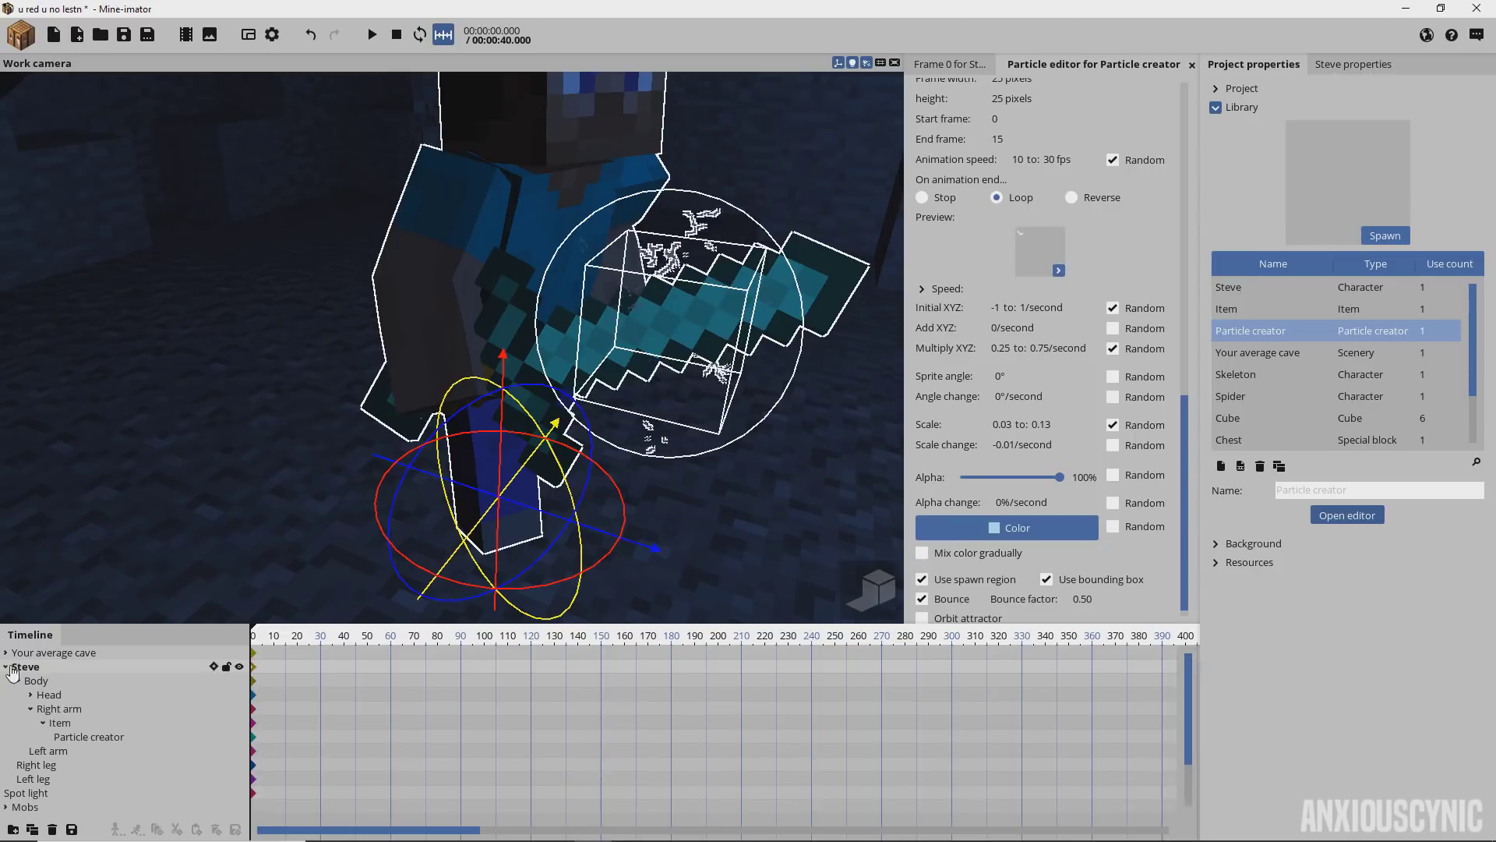
{"action": "left_click", "coordinate": [60, 723]}
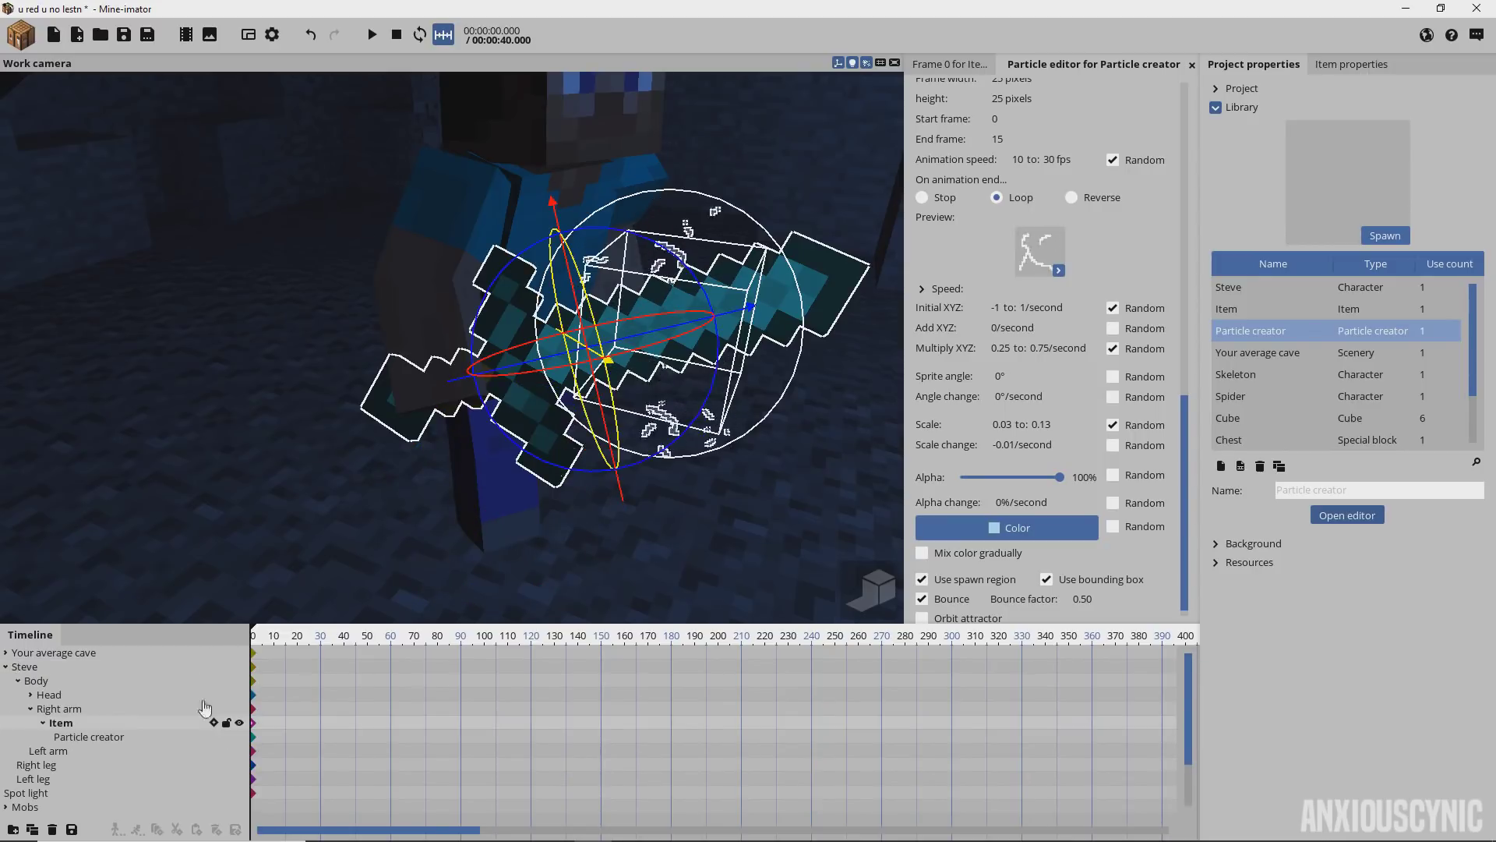
{"action": "left_click", "coordinate": [88, 737]}
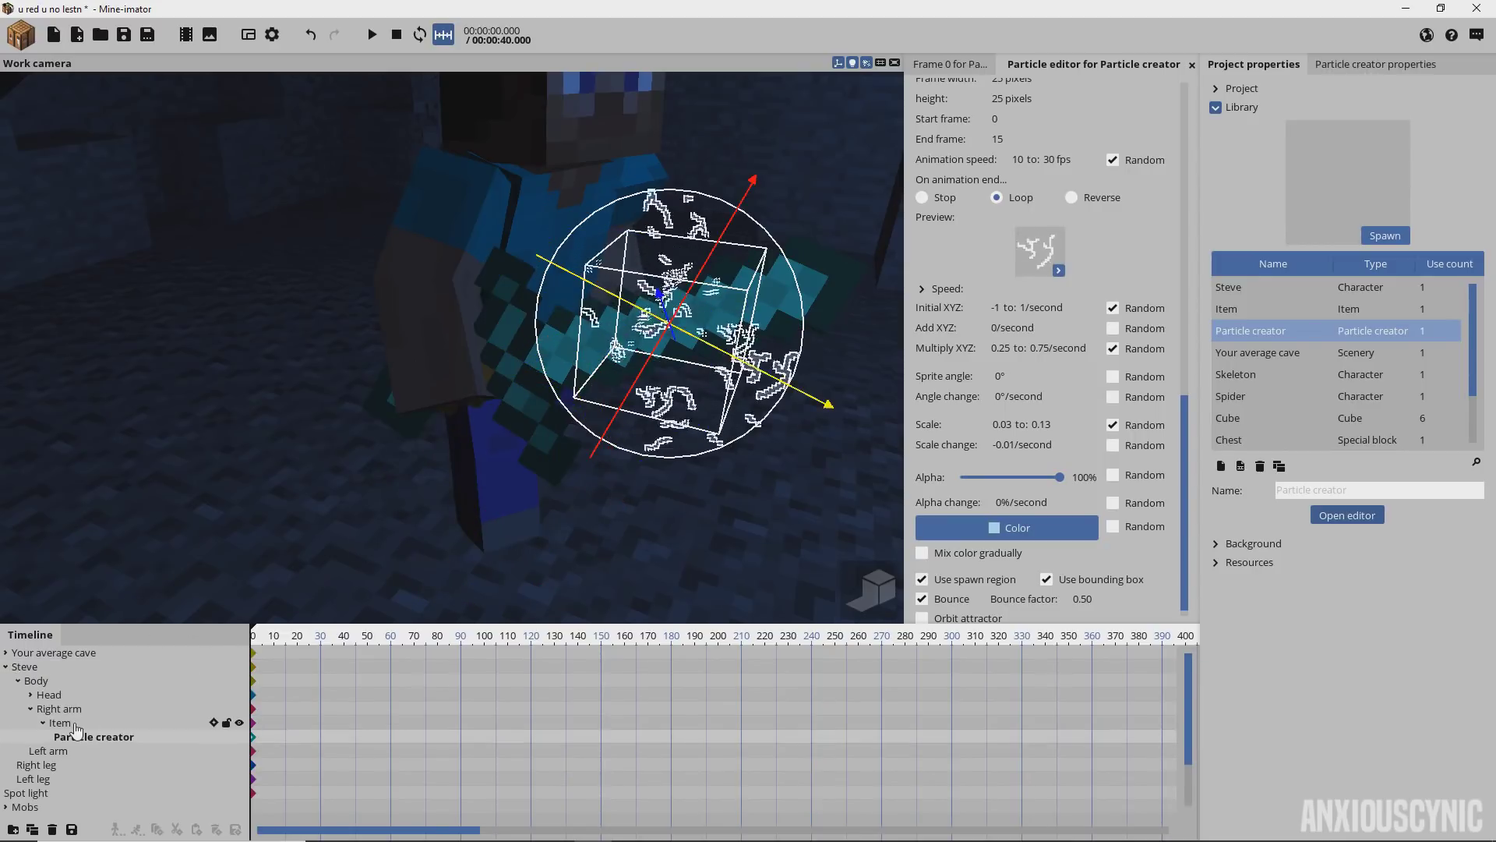
{"action": "left_click", "coordinate": [86, 725]}
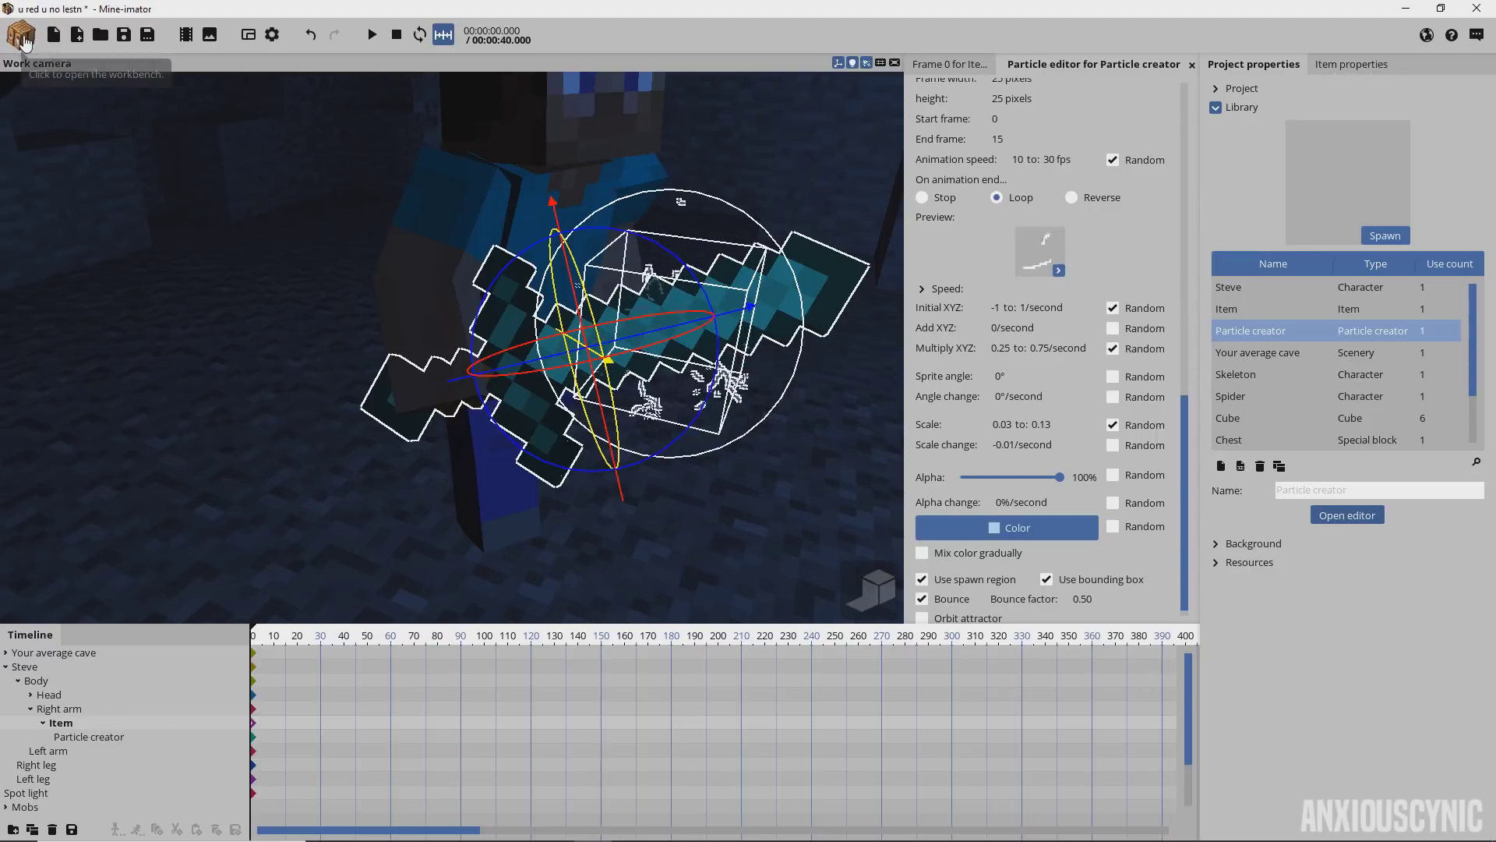
- Add a point light to the scene and parent it to the sword item in Steve's right arm
{"action": "left_click", "coordinate": [22, 36]}
{"action": "left_click", "coordinate": [164, 146]}
{"action": "left_click", "coordinate": [468, 189]}
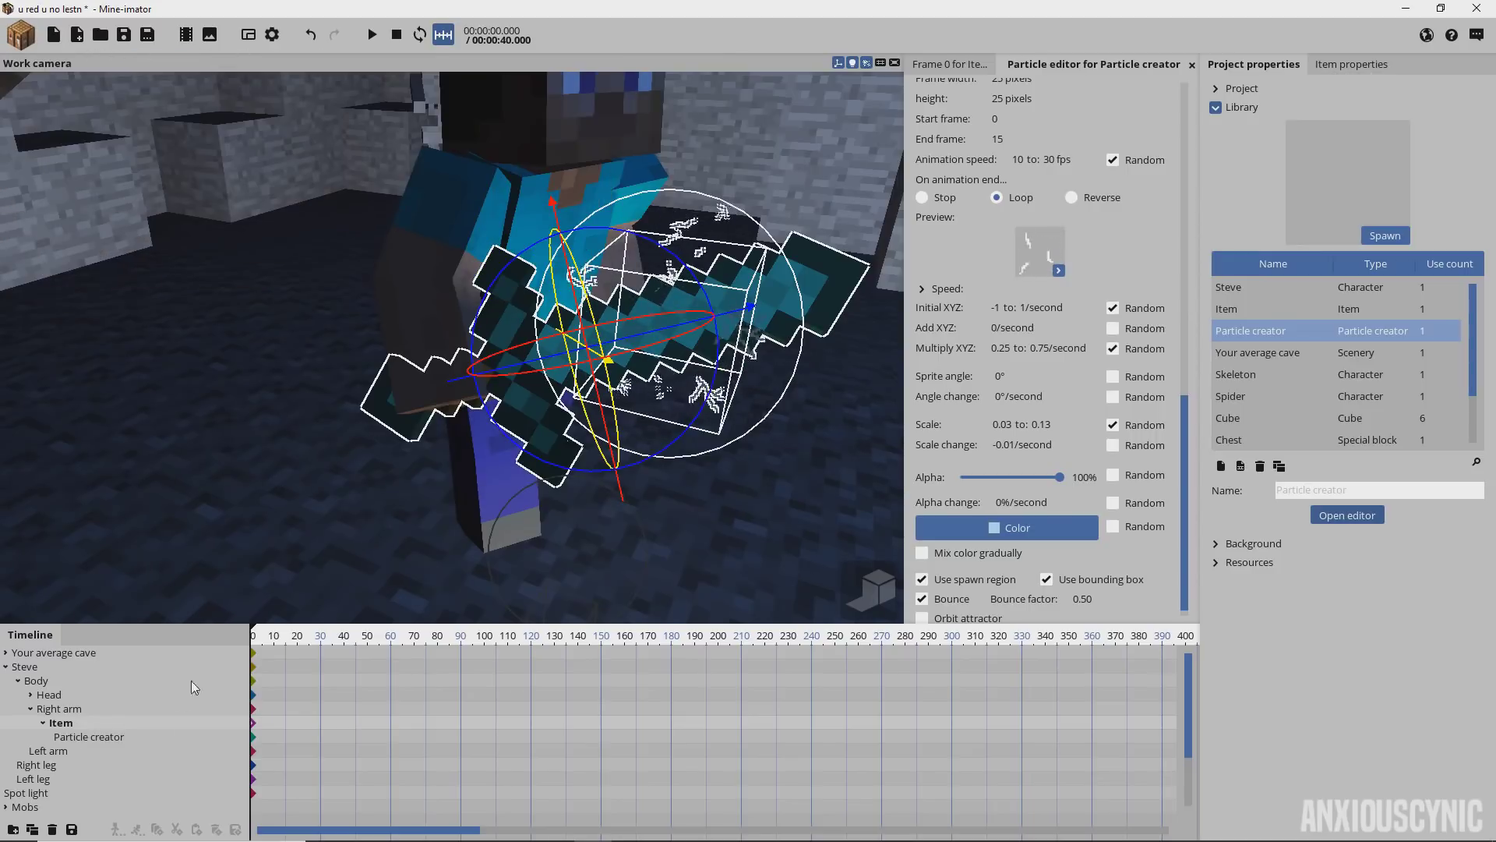
{"action": "left_click", "coordinate": [48, 751]}
{"action": "scroll", "coordinate": [47, 780], "scroll_direction": "down", "scroll_amount": 3}
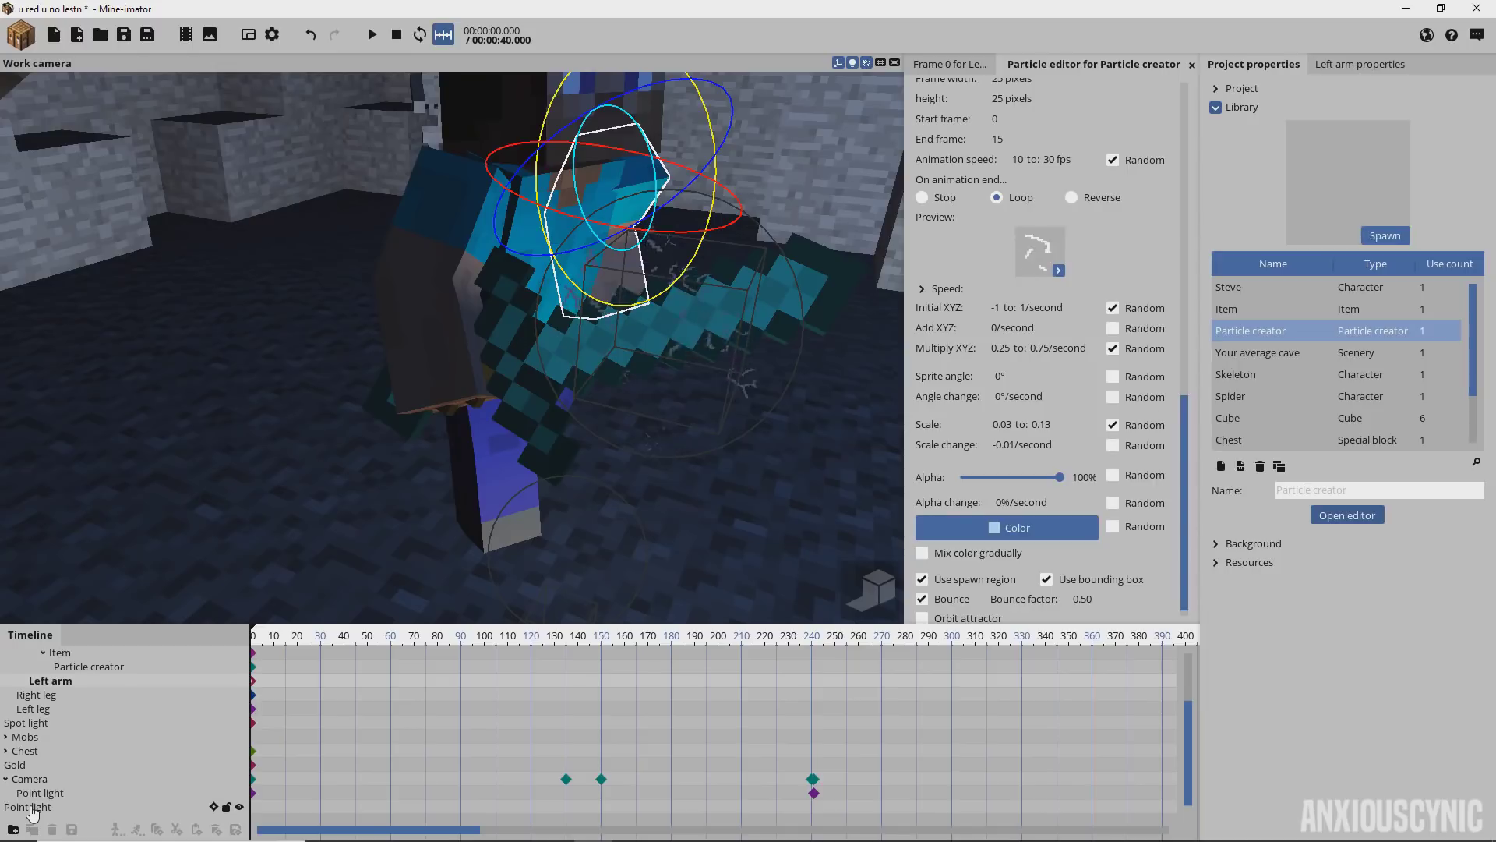
{"action": "left_click_drag", "start_coordinate": [31, 812], "coordinate": [103, 670]}
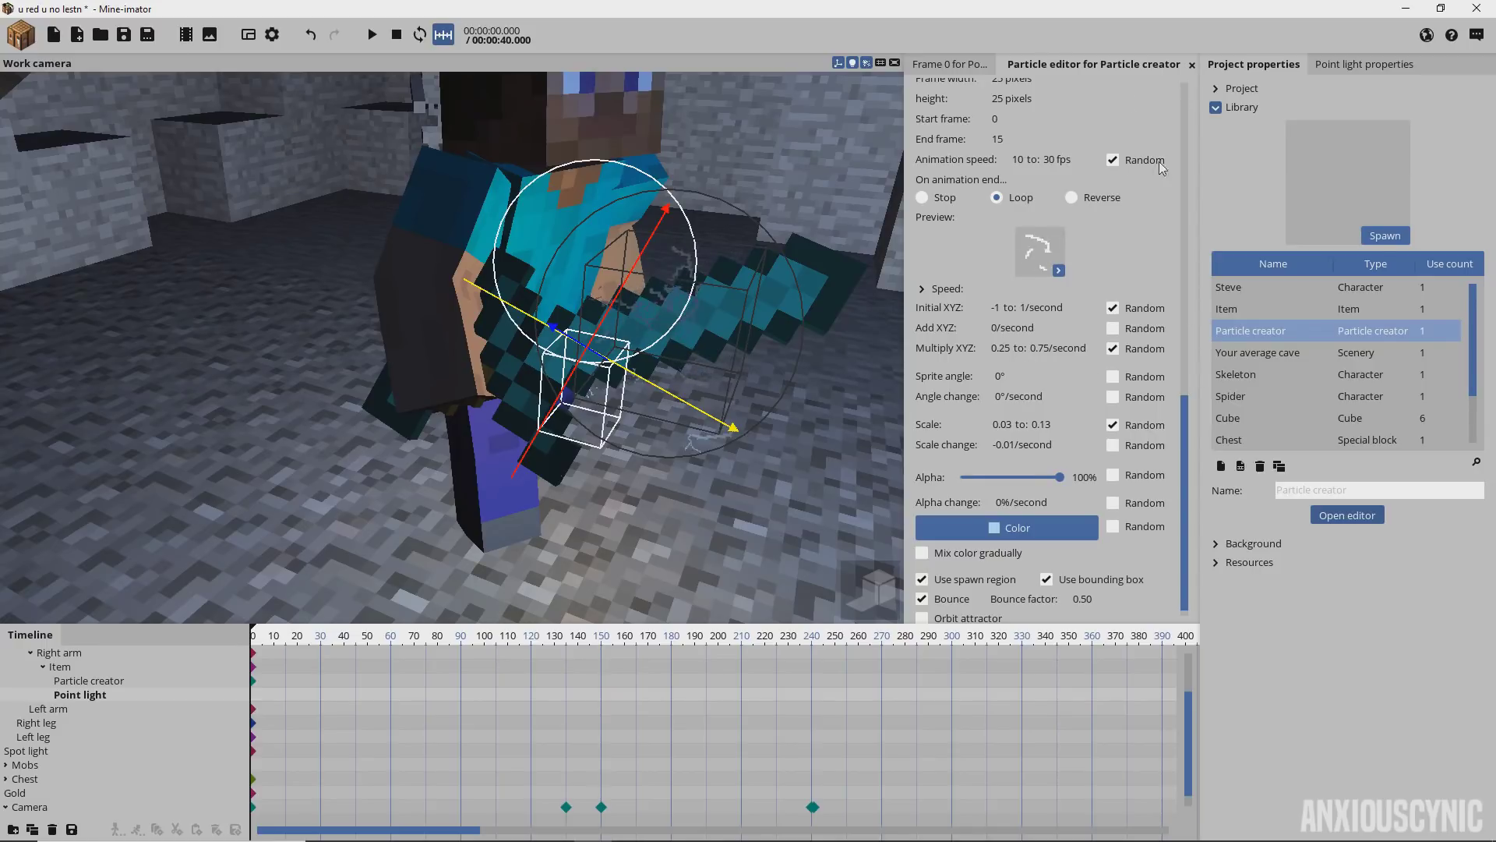
- Close the particle editor, reduce the point light's range to about 34, and move it along the sword to X 2.30, Z 3.54
{"action": "left_click", "coordinate": [1191, 66]}
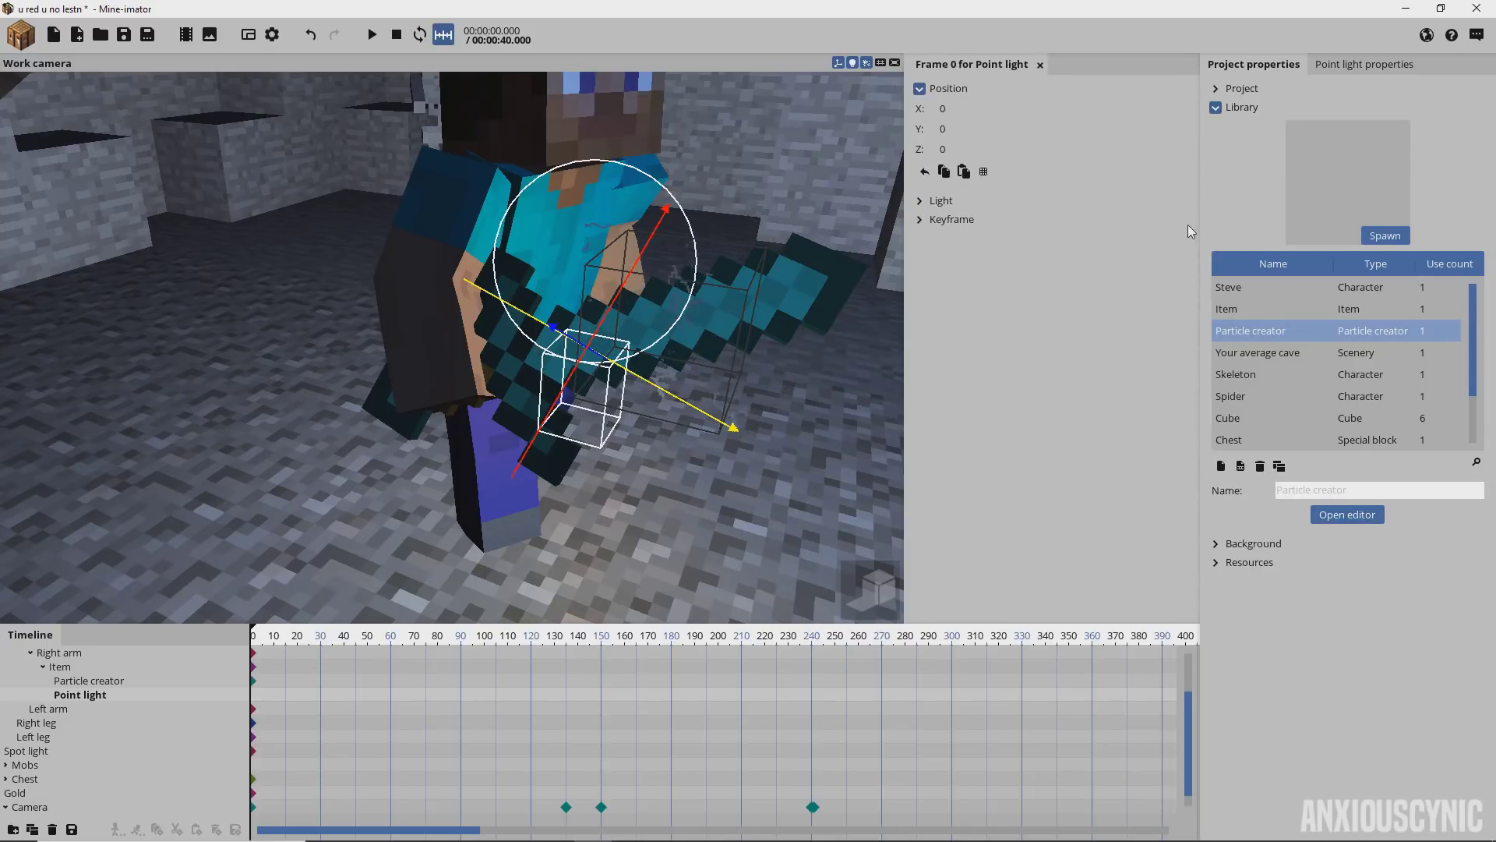
{"action": "left_click", "coordinate": [941, 202]}
{"action": "left_click_drag", "start_coordinate": [1017, 252], "coordinate": [879, 269]}
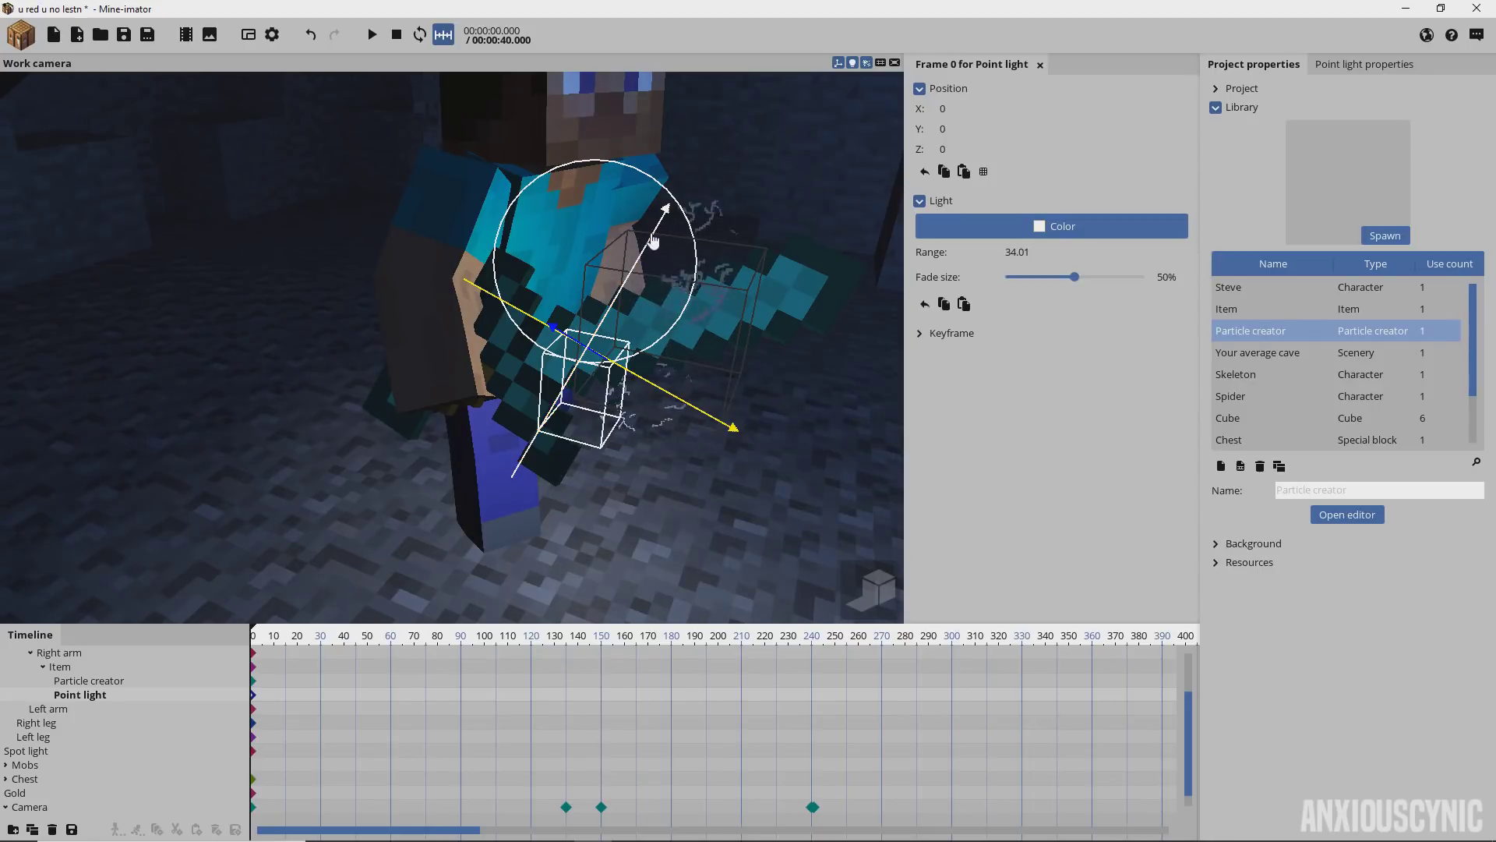
{"action": "left_click_drag", "start_coordinate": [653, 242], "coordinate": [672, 223]}
{"action": "left_click_drag", "start_coordinate": [685, 363], "coordinate": [802, 243]}
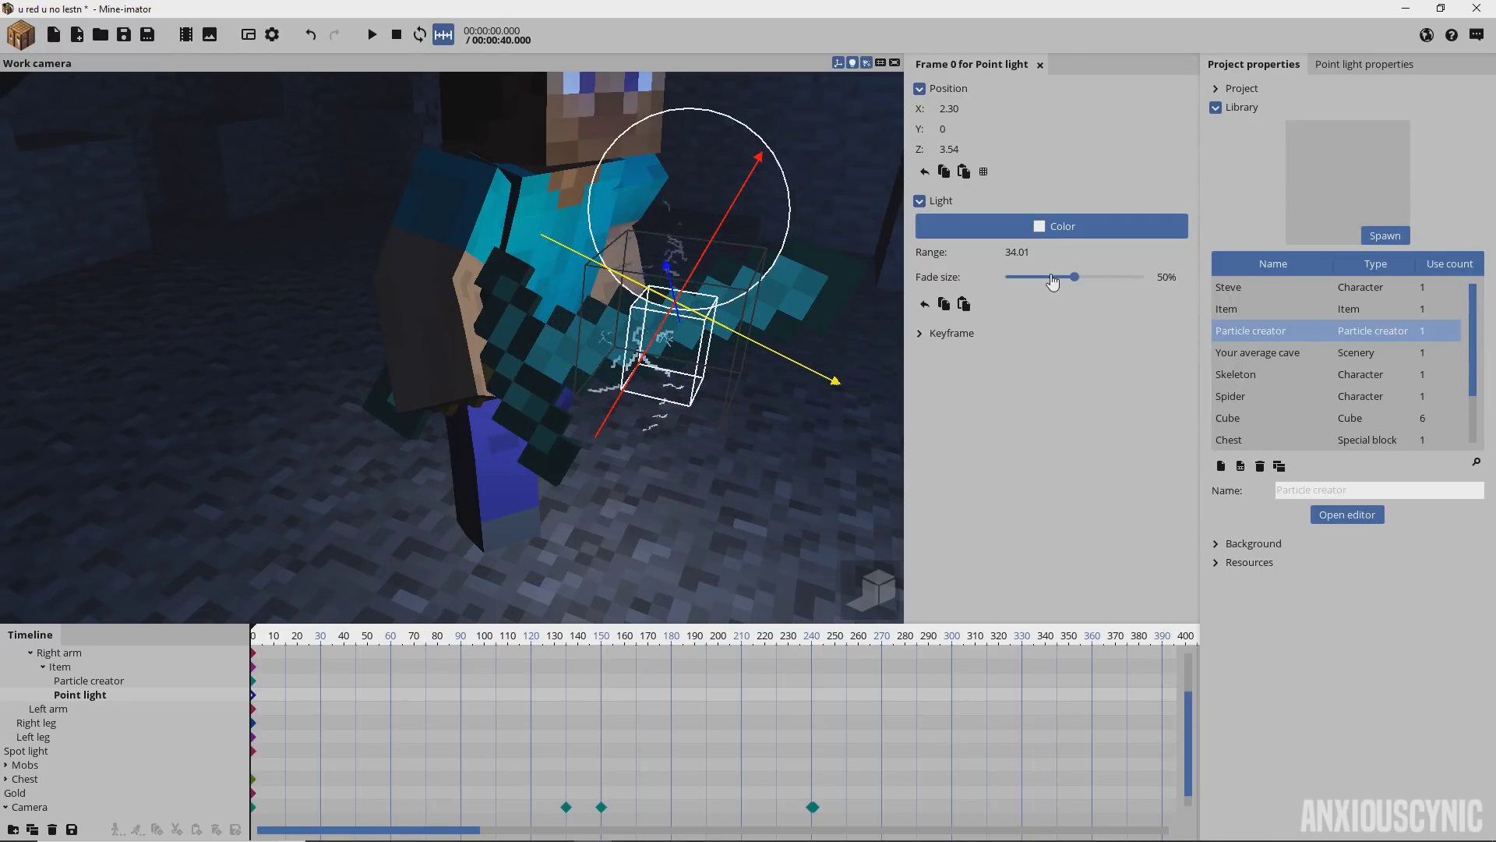
- Set the point light's fade size to 100% and its range to 21.21
{"action": "left_click_drag", "start_coordinate": [1131, 278], "coordinate": [1225, 288]}
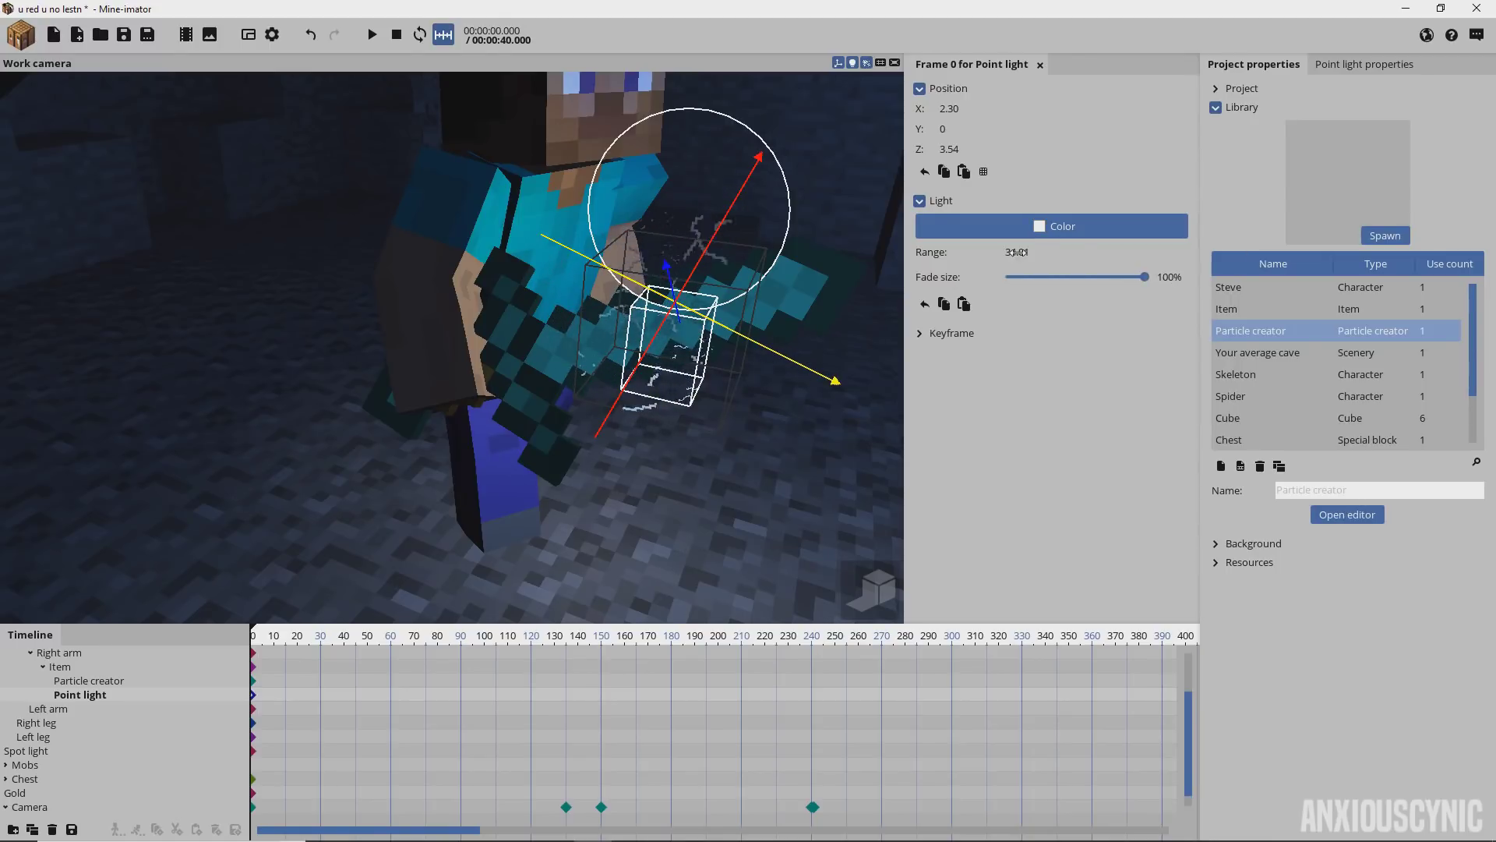
{"action": "mouse_move", "coordinate": [1016, 252]}
{"action": "left_mouse_down"}
{"action": "mouse_move", "coordinate": [959, 264]}
{"action": "mouse_move", "coordinate": [1021, 252]}
{"action": "left_mouse_up"}
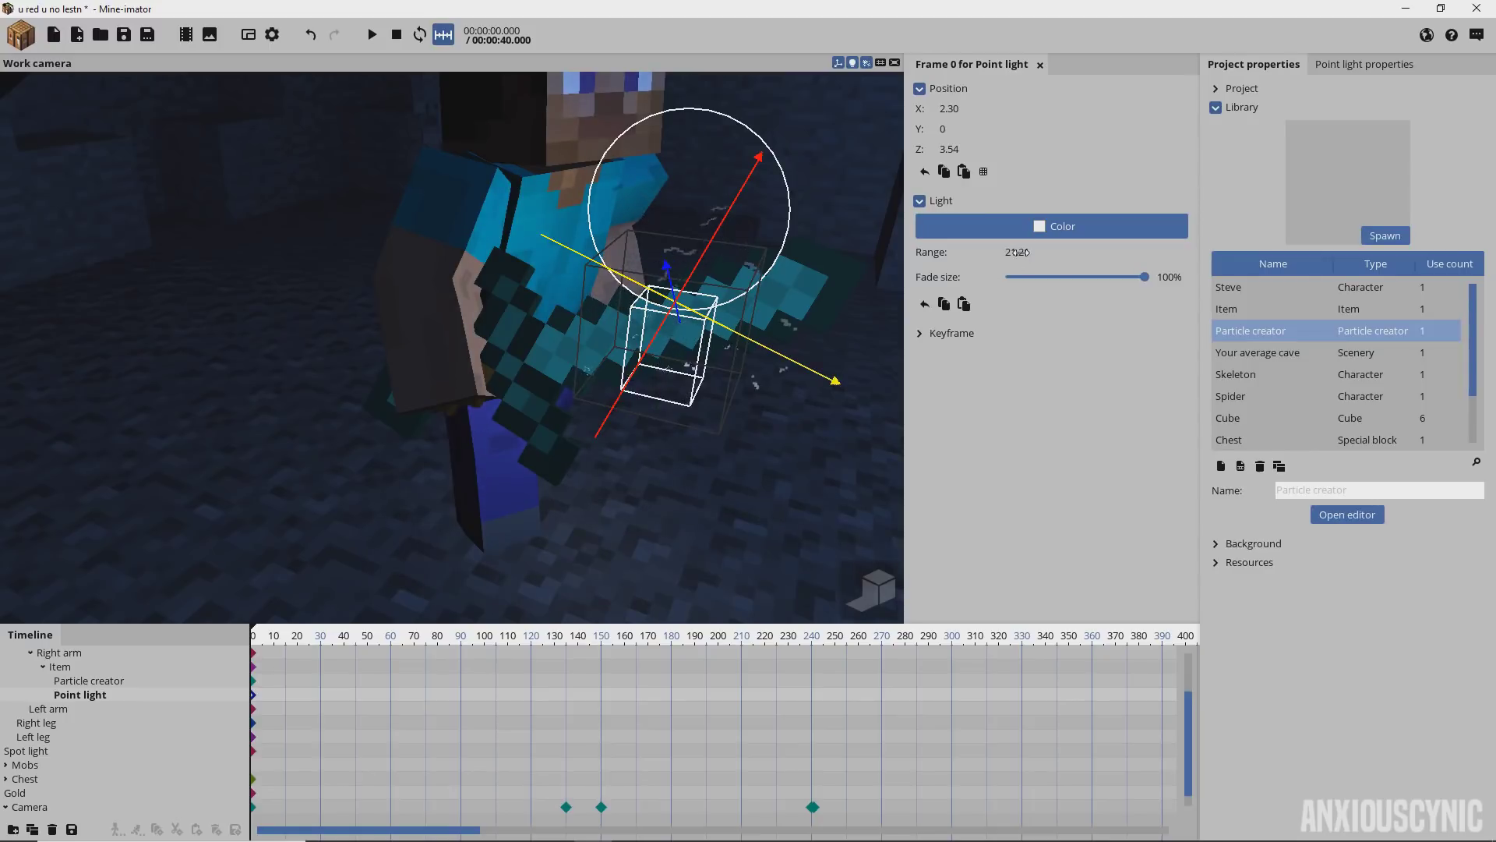
- Set the sword's point light color to a pale blue
{"action": "left_click", "coordinate": [1042, 227]}
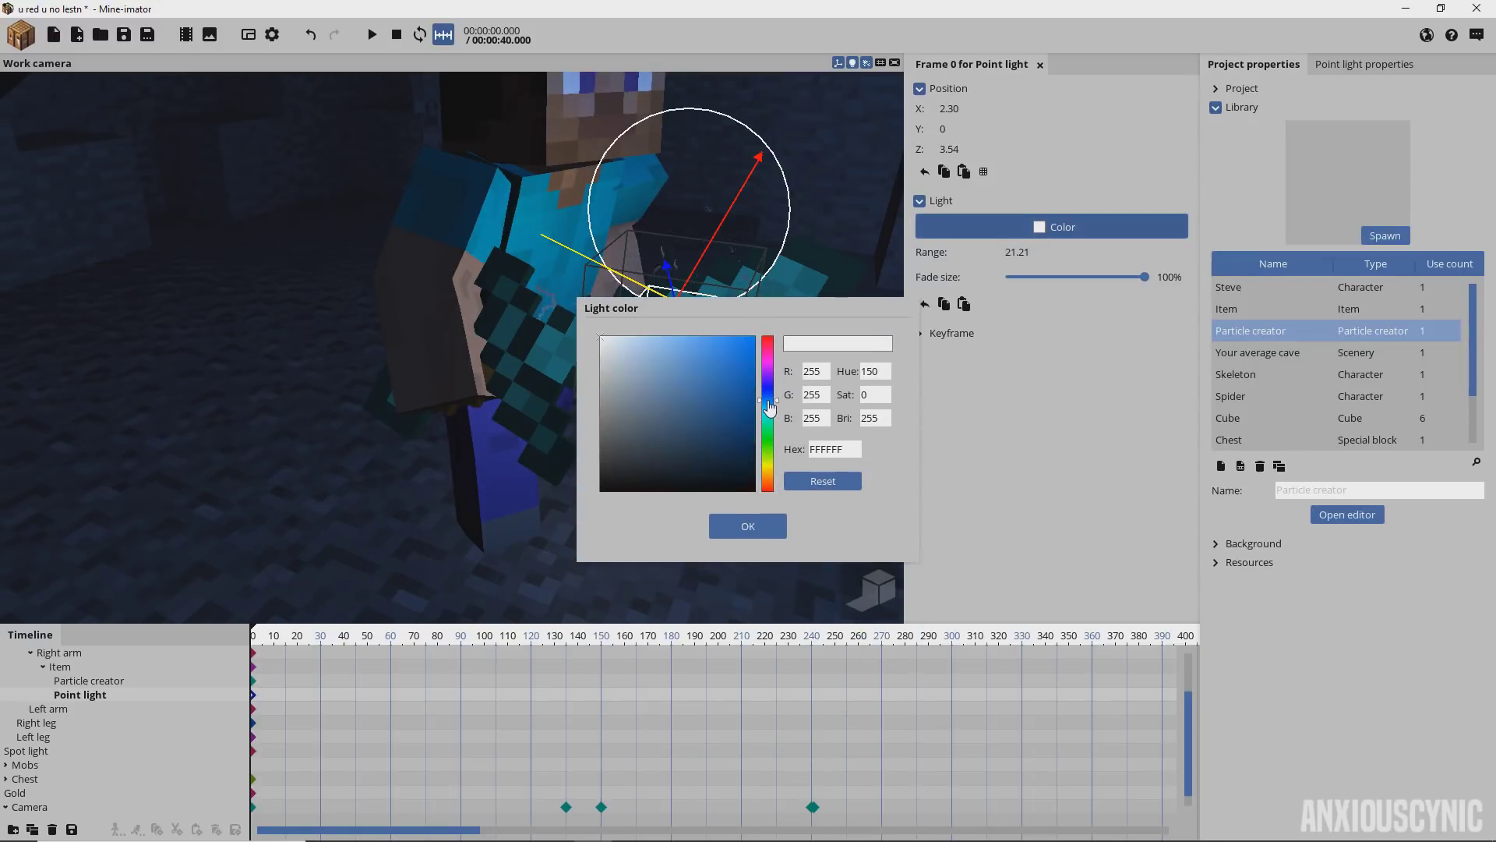
{"action": "left_click_drag", "start_coordinate": [706, 383], "coordinate": [637, 322]}
{"action": "left_click", "coordinate": [746, 526]}
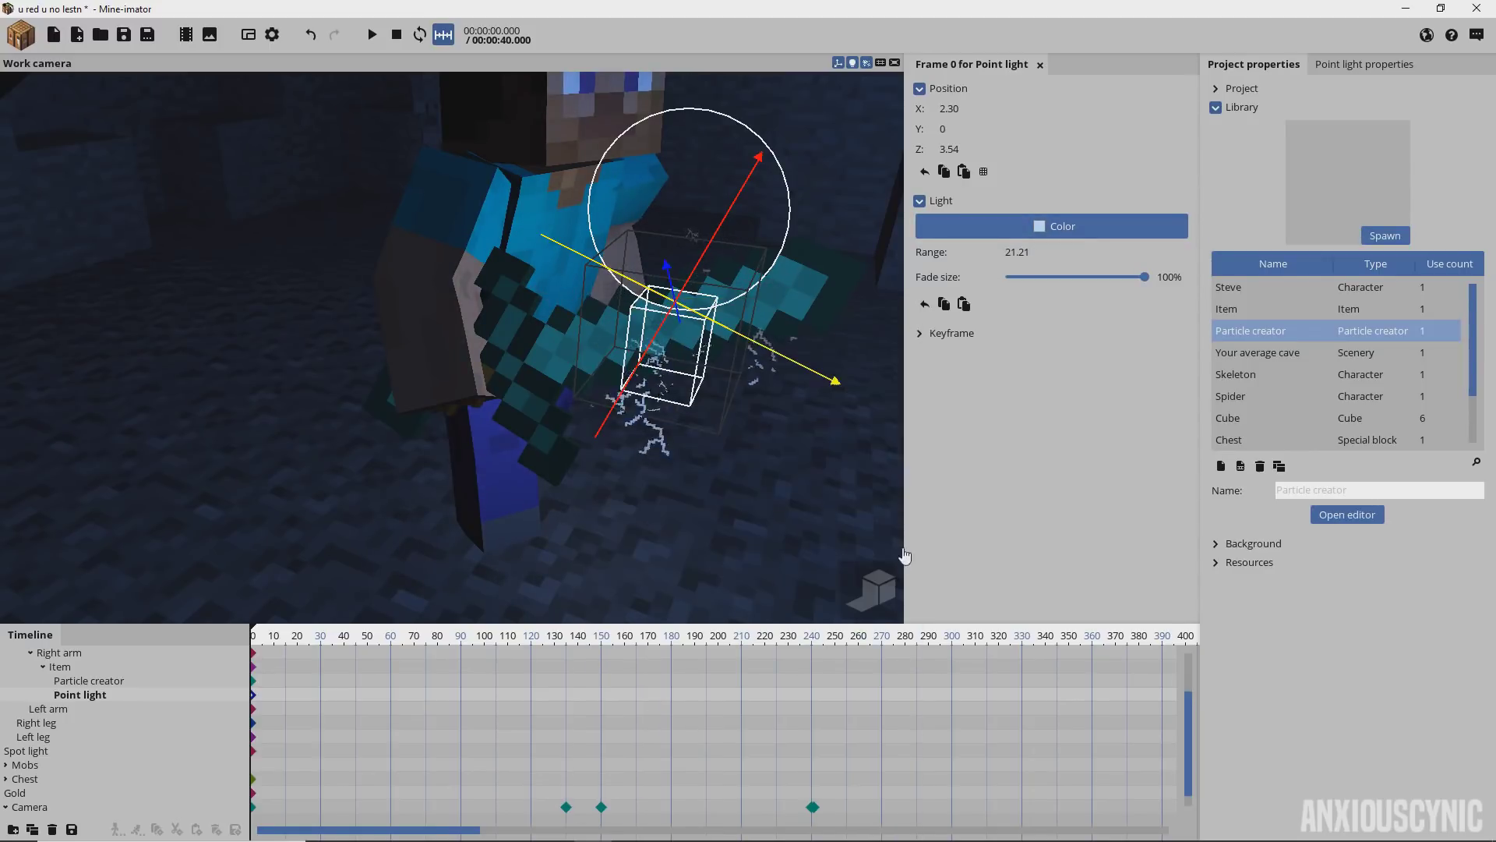
- Toggle the point light's visibility off and on in the rendered view to compare its lighting on Steve
{"action": "key", "text": "s"}
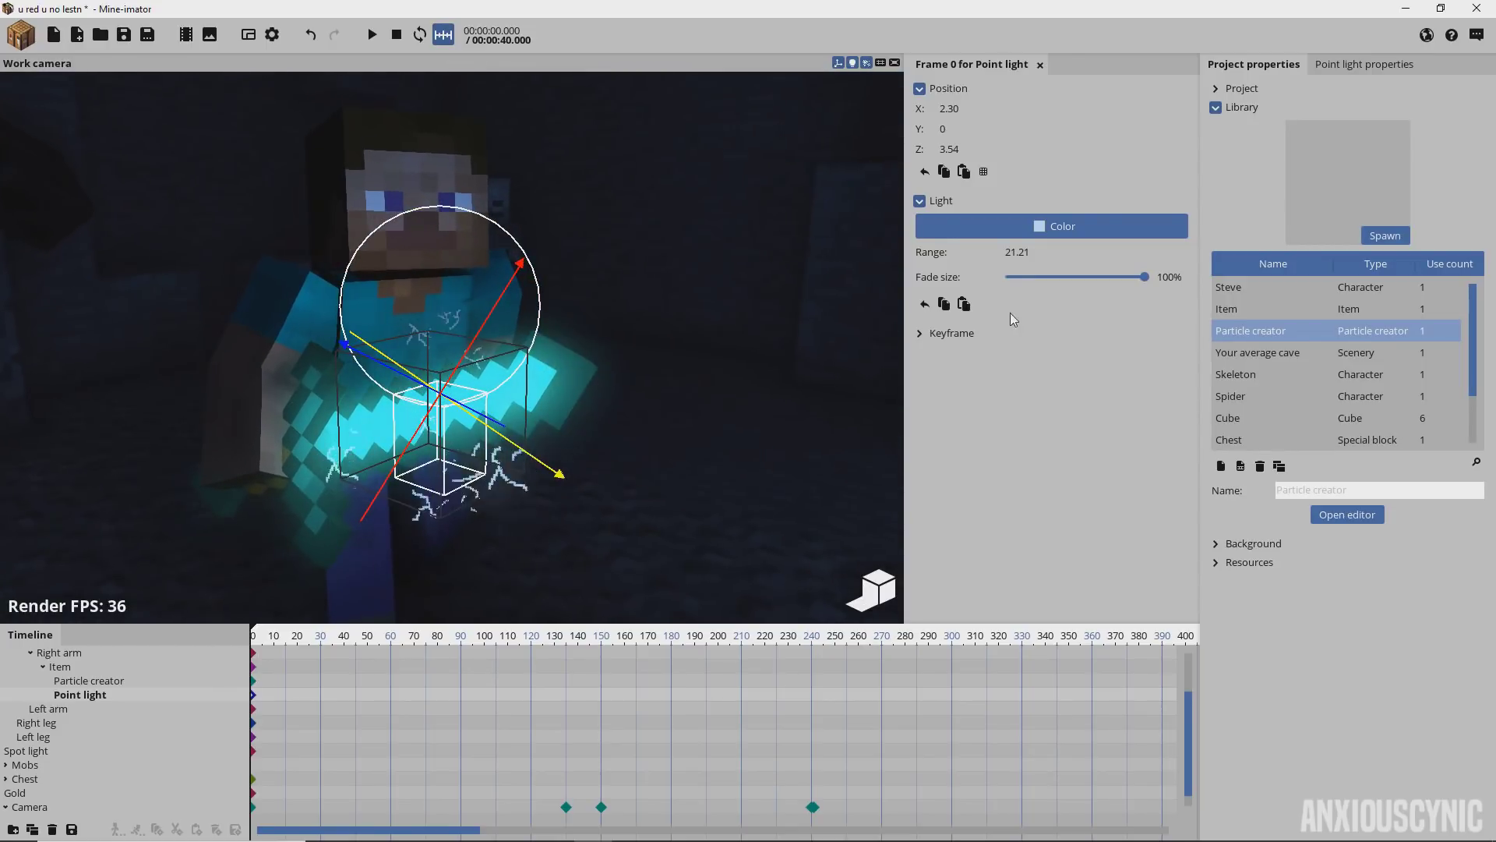
{"action": "left_click", "coordinate": [947, 333]}
{"action": "left_click", "coordinate": [952, 399]}
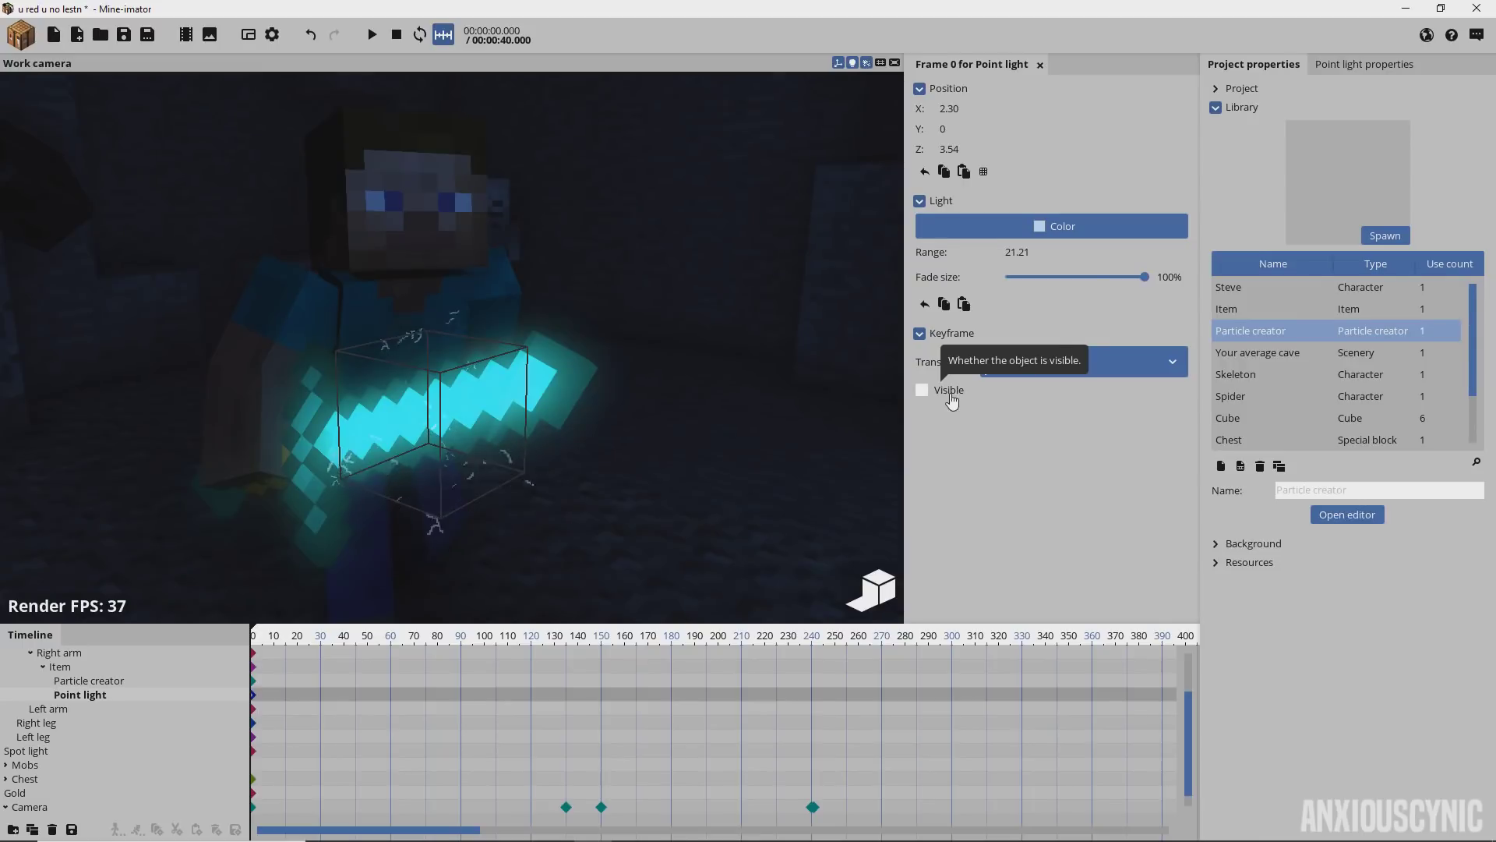
{"action": "left_click", "coordinate": [952, 399]}
{"action": "left_click", "coordinate": [952, 399]}
{"action": "left_click", "coordinate": [952, 399]}
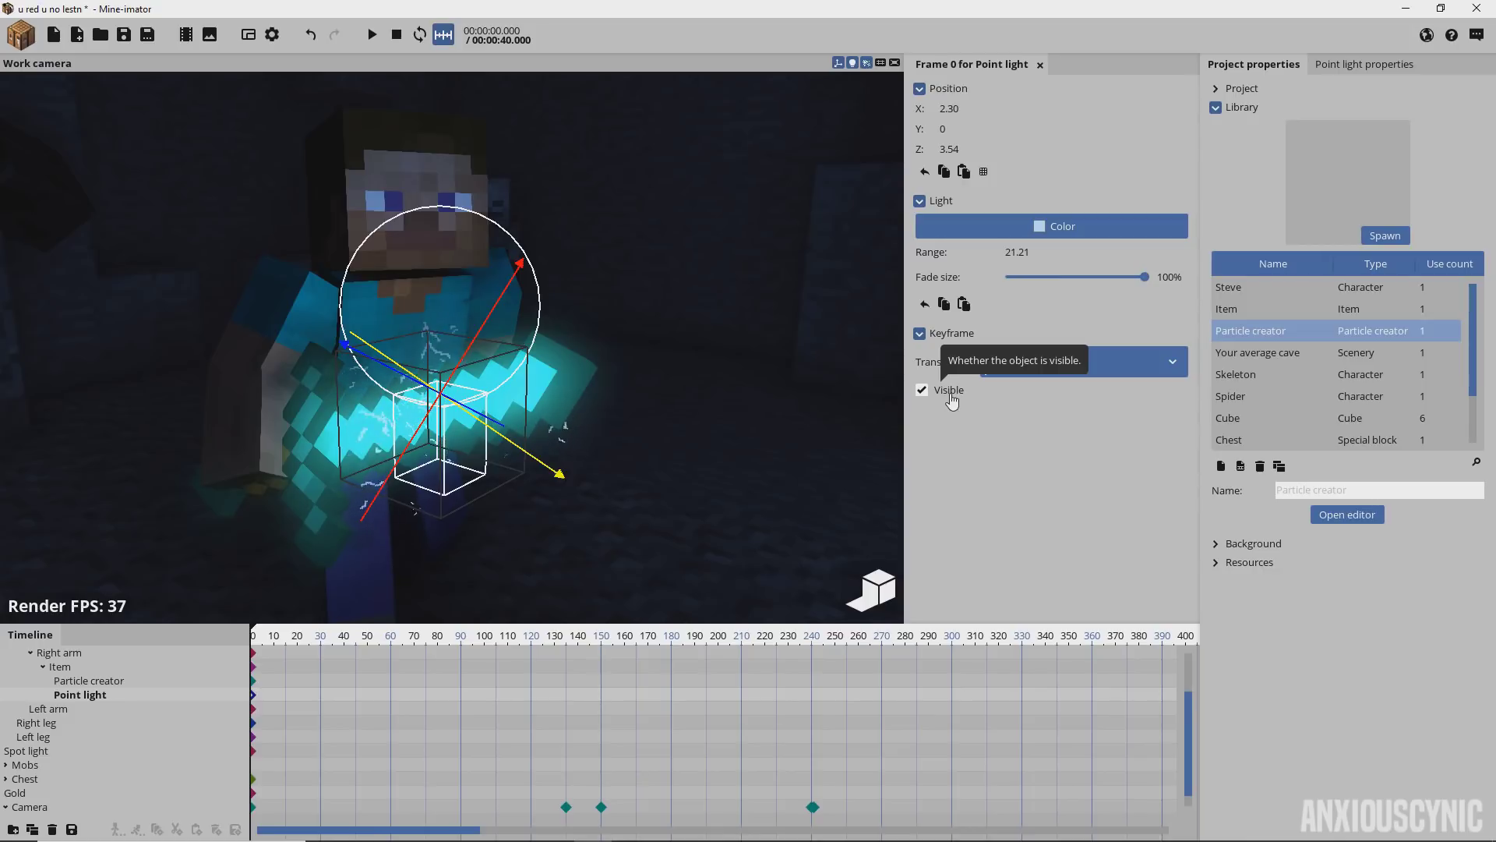
{"action": "right_click_drag", "start_coordinate": [674, 261], "coordinate": [733, 258]}
- Select the sword item in Steve's right arm and show its graphics properties to check the glow options
{"action": "left_click", "coordinate": [83, 654]}
{"action": "left_click", "coordinate": [79, 668]}
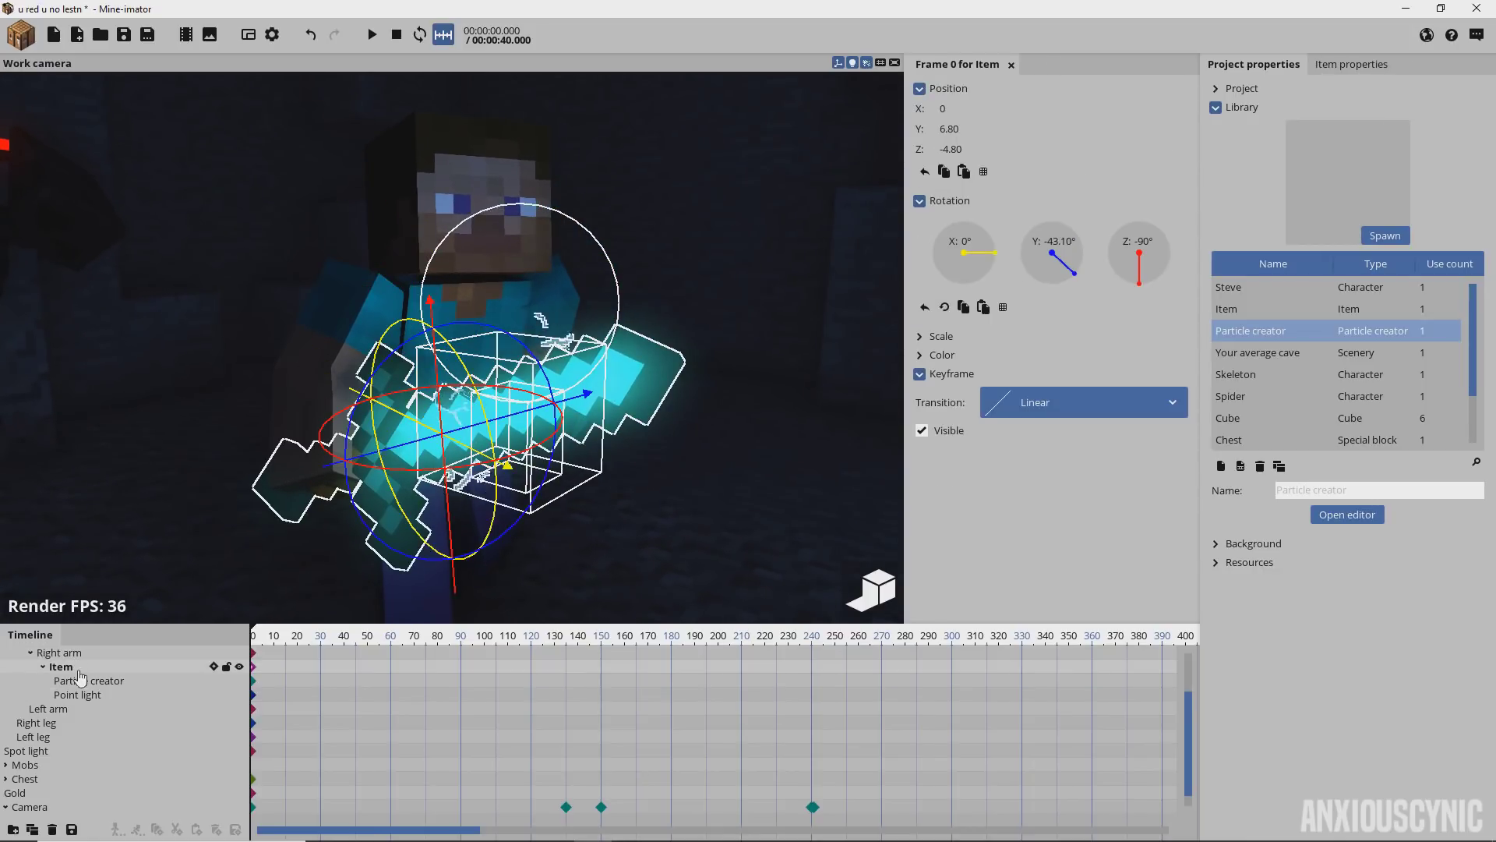
{"action": "left_click", "coordinate": [1347, 64]}
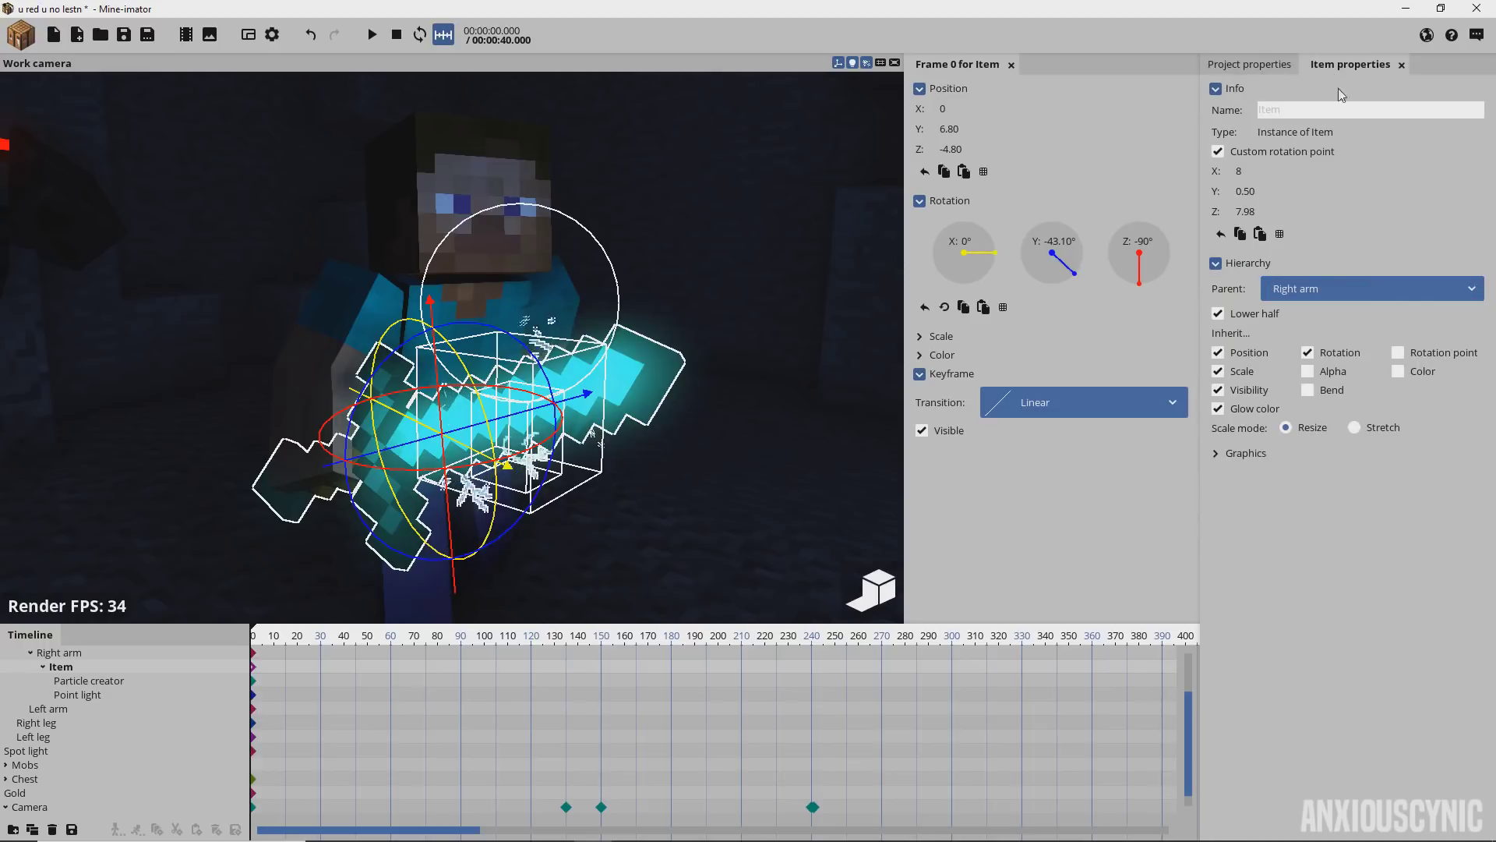
{"action": "left_click", "coordinate": [1244, 455]}
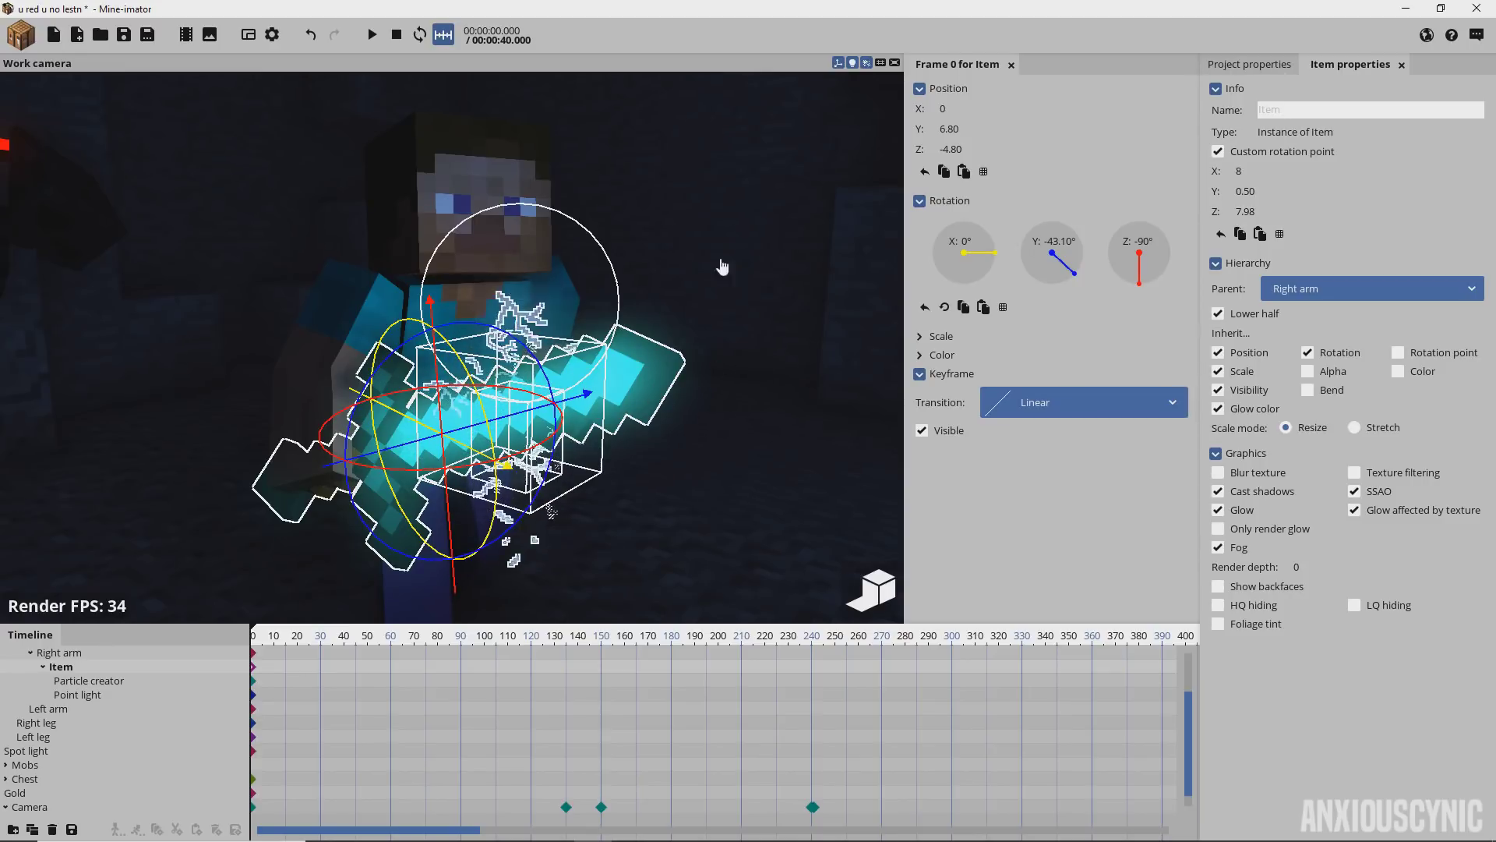
- Try a render glow intensity of 60% on the sword in the program settings and return it to 100%
{"action": "left_click", "coordinate": [275, 37]}
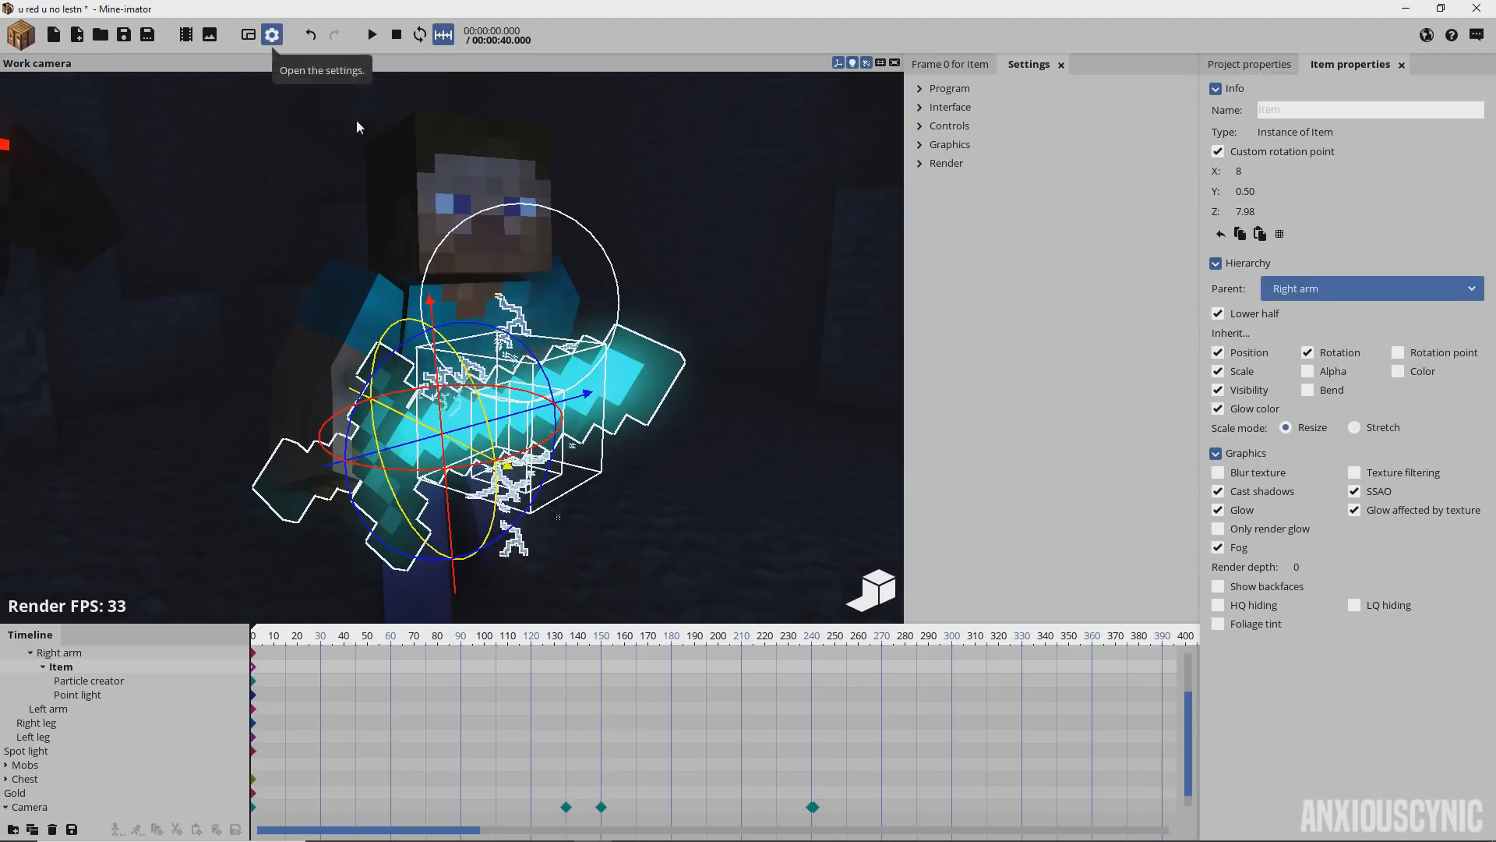
{"action": "left_click", "coordinate": [943, 166]}
{"action": "scroll", "coordinate": [1154, 374], "scroll_direction": "down", "scroll_amount": 2}
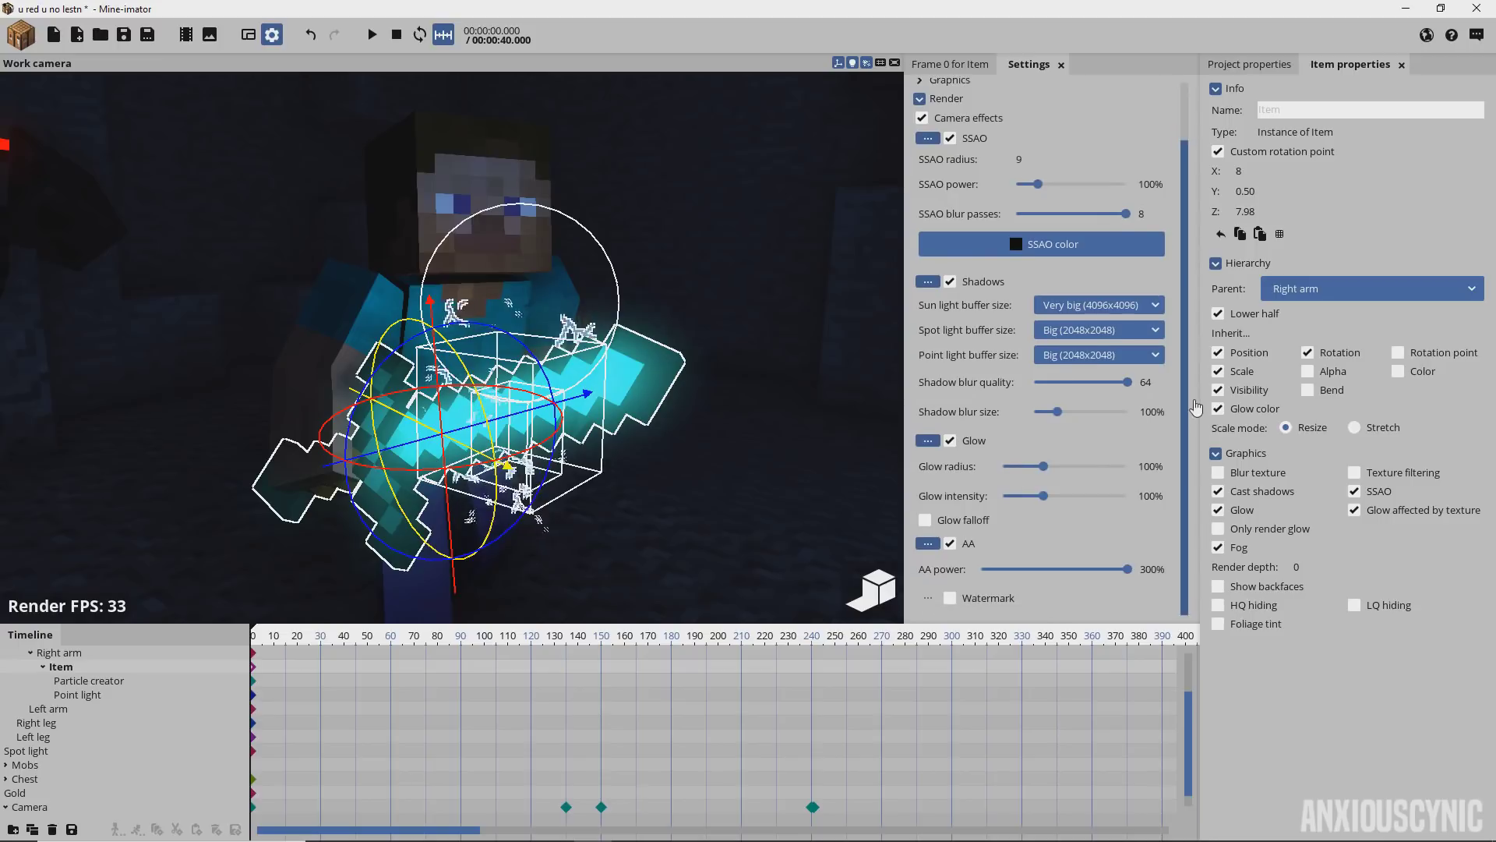
{"action": "left_click_drag", "start_coordinate": [1043, 500], "coordinate": [1030, 500]}
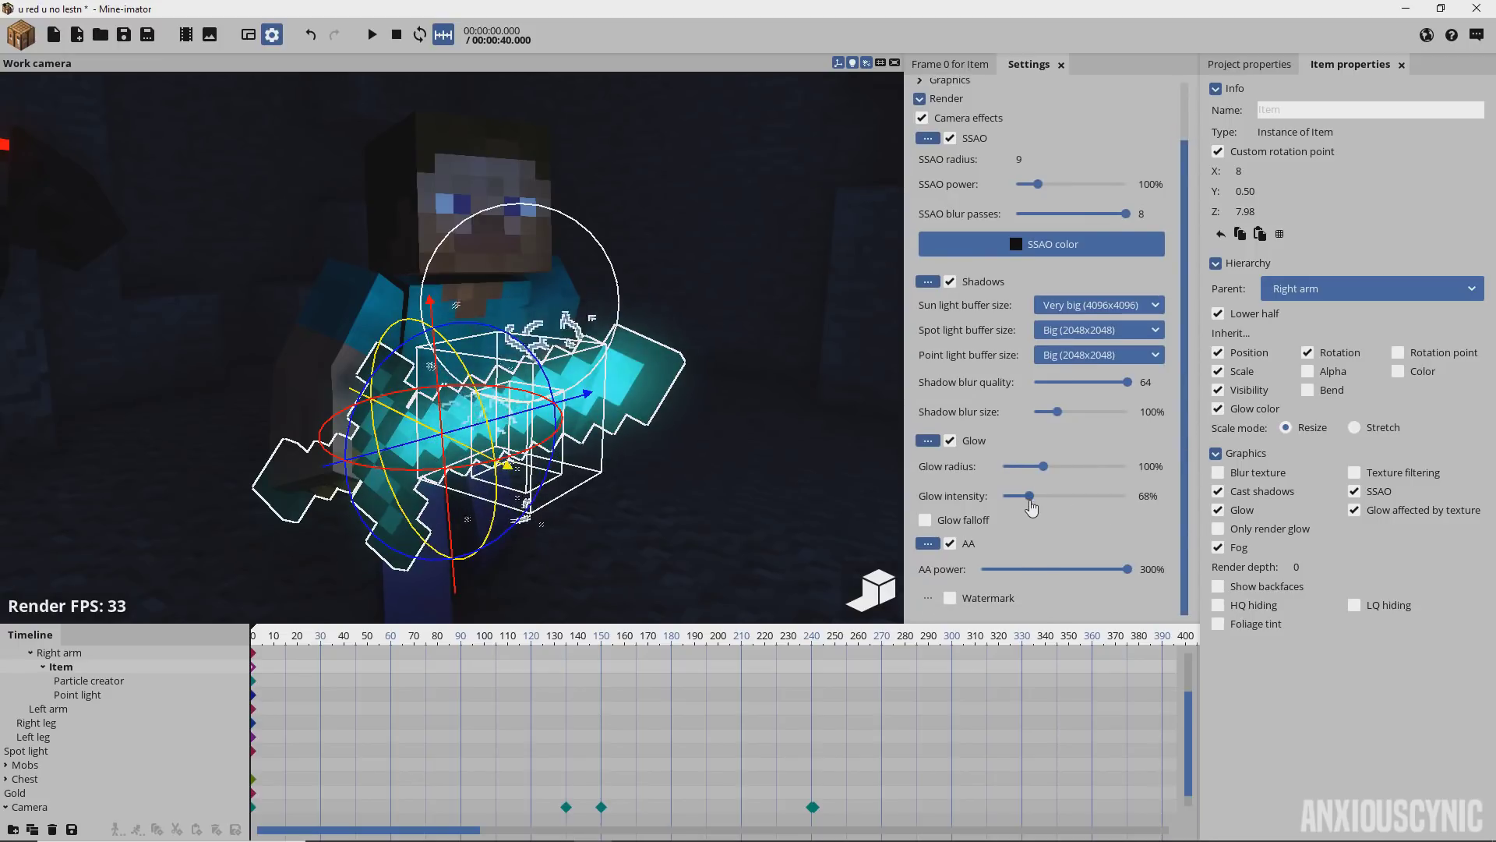
{"action": "left_click", "coordinate": [1150, 499]}
{"action": "type", "text": "60"}
{"action": "key", "text": "Return"}
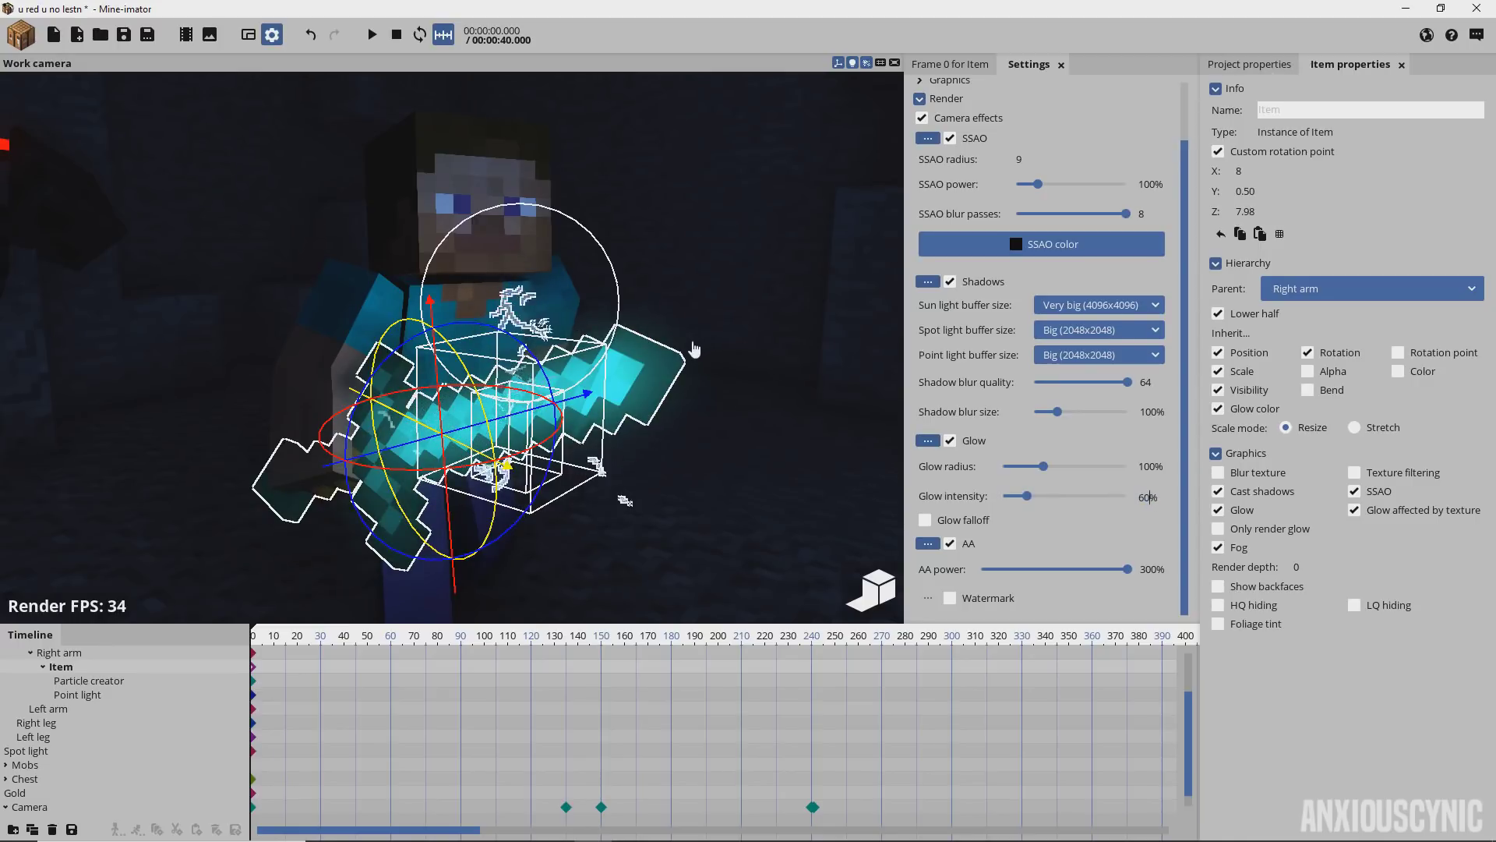
{"action": "right_click_drag", "start_coordinate": [693, 354], "coordinate": [573, 354]}
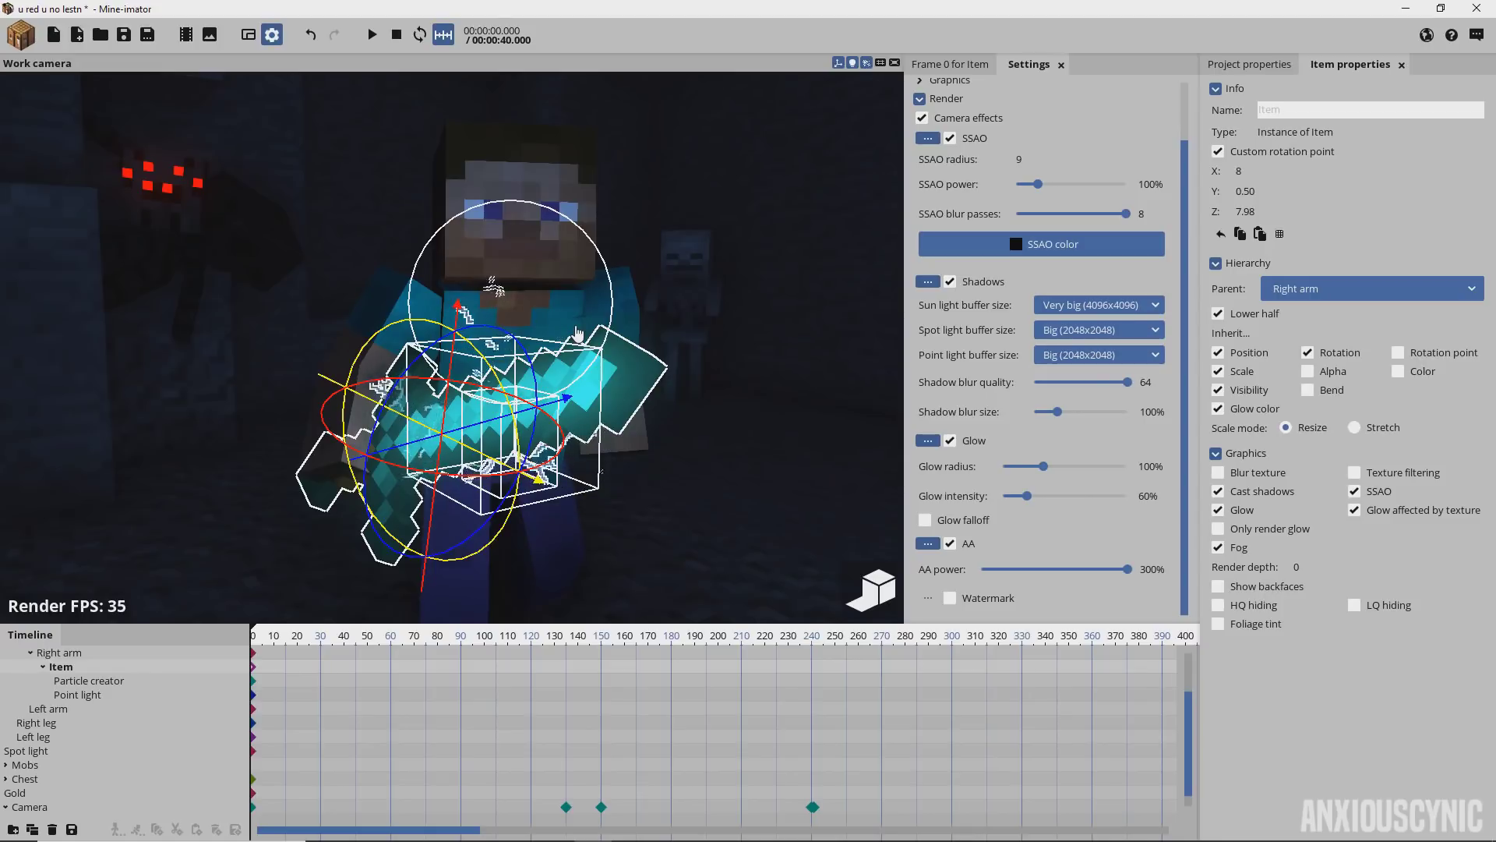
{"action": "right_click_drag", "start_coordinate": [719, 290], "coordinate": [718, 290]}
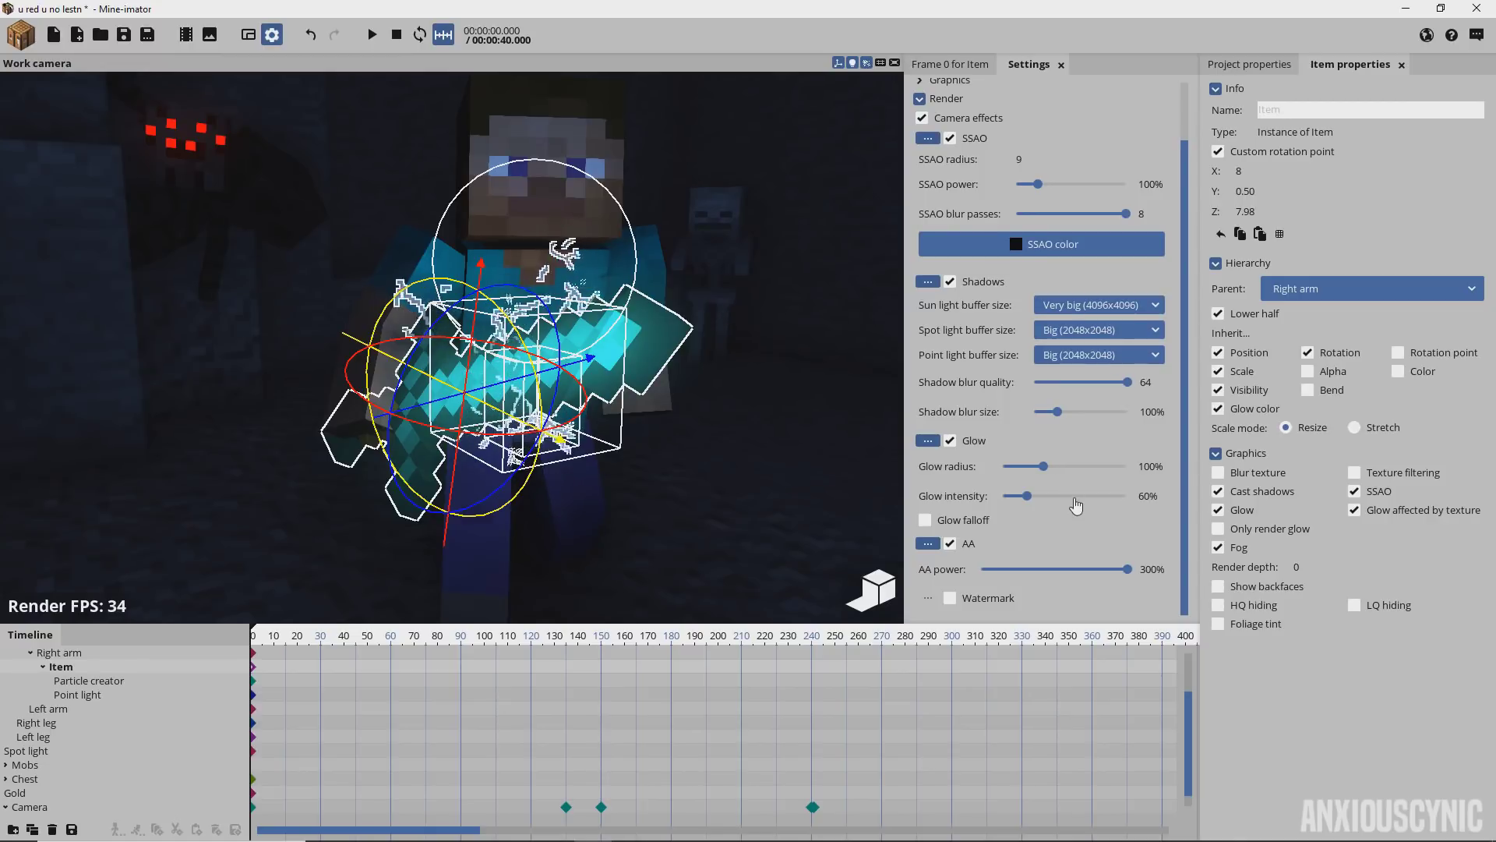
{"action": "left_click_drag", "start_coordinate": [1027, 495], "coordinate": [1043, 496]}
{"action": "right_click_drag", "start_coordinate": [785, 255], "coordinate": [785, 256]}
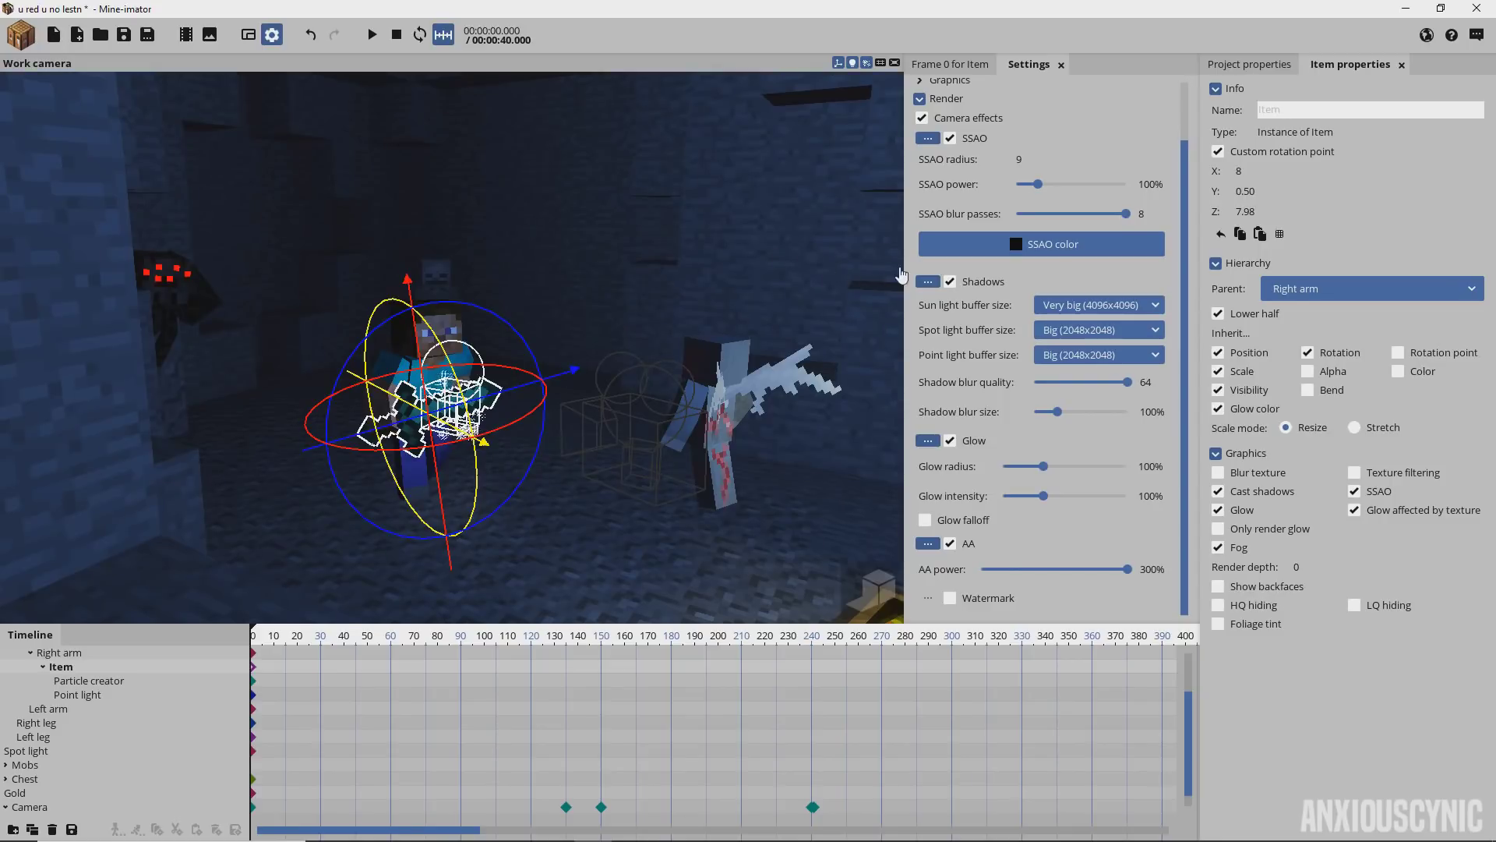
- Close the settings and open the particle editor for the sword's particle creator in the project library
{"action": "left_click", "coordinate": [1060, 65]}
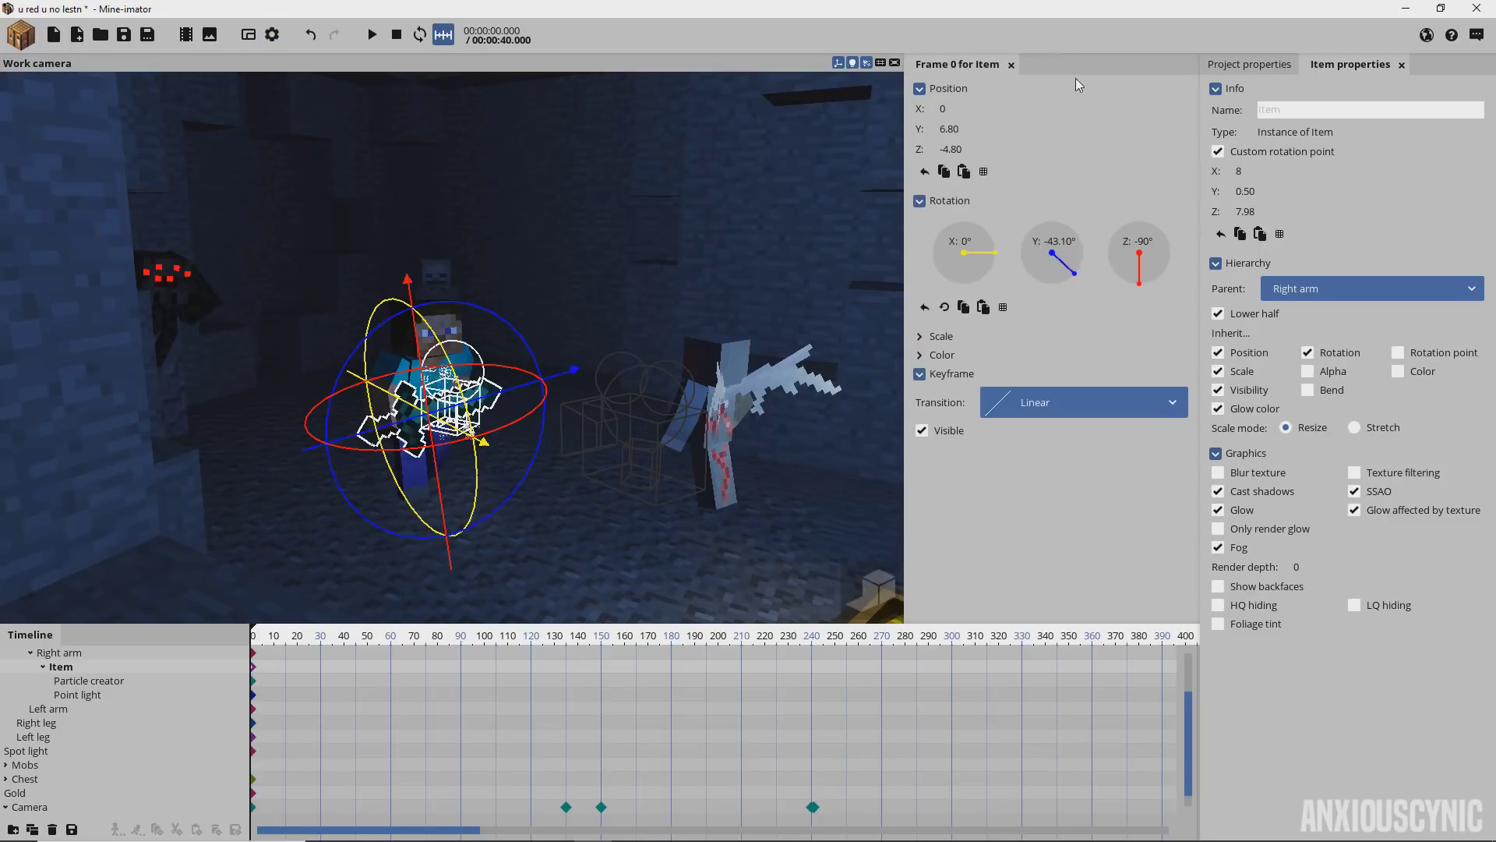
{"action": "left_click", "coordinate": [1288, 65]}
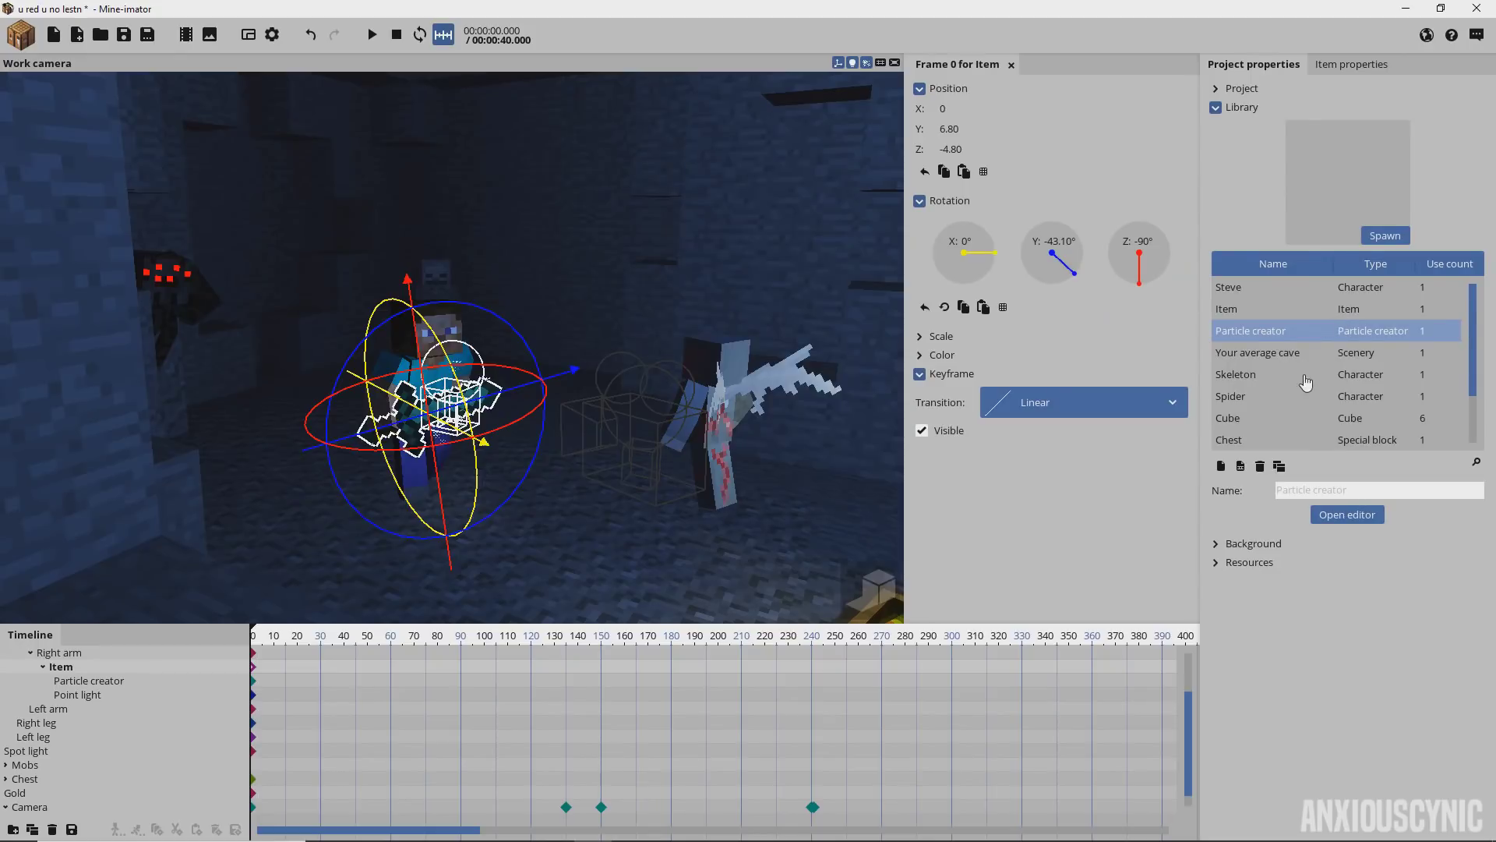
{"action": "left_click", "coordinate": [1348, 515]}
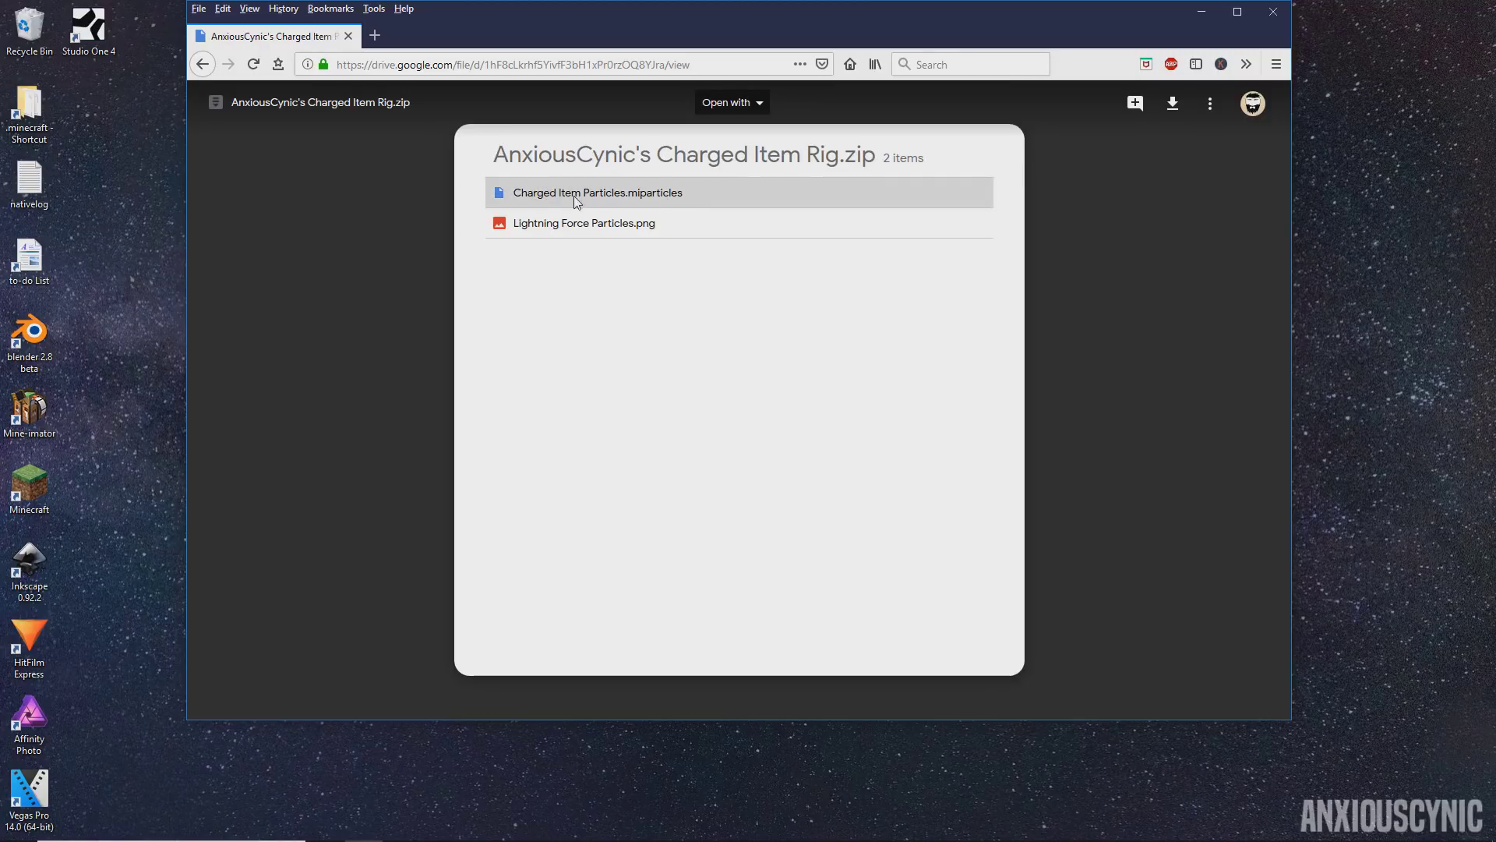
- In the browser, download AnxiousCynic's Charged Item Rig.zip from Google Drive and save the file
{"action": "left_click", "coordinate": [638, 223]}
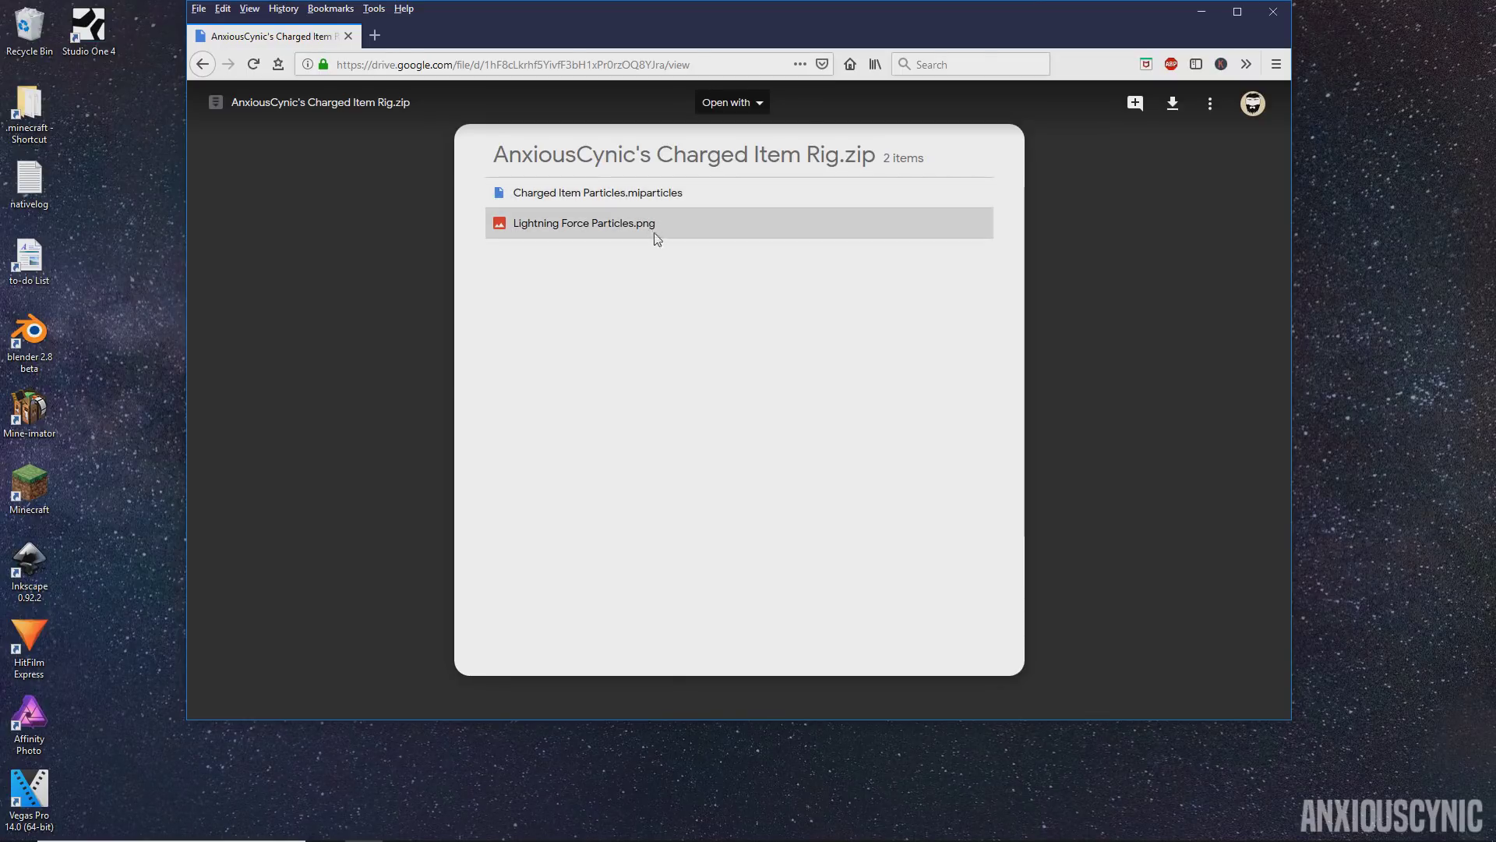
{"action": "left_click", "coordinate": [1172, 105]}
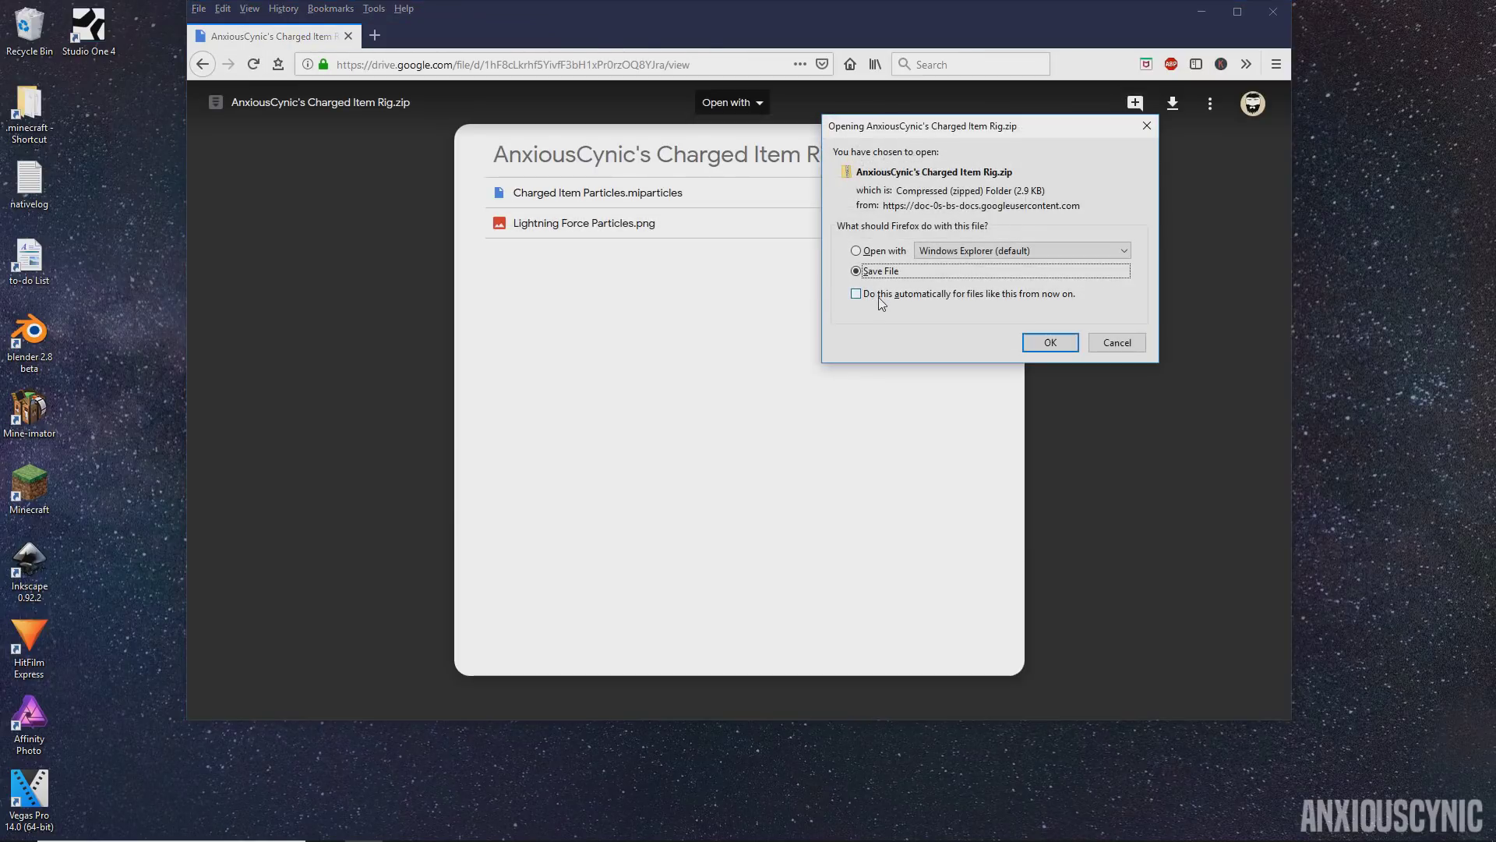
{"action": "left_click", "coordinate": [1052, 343]}
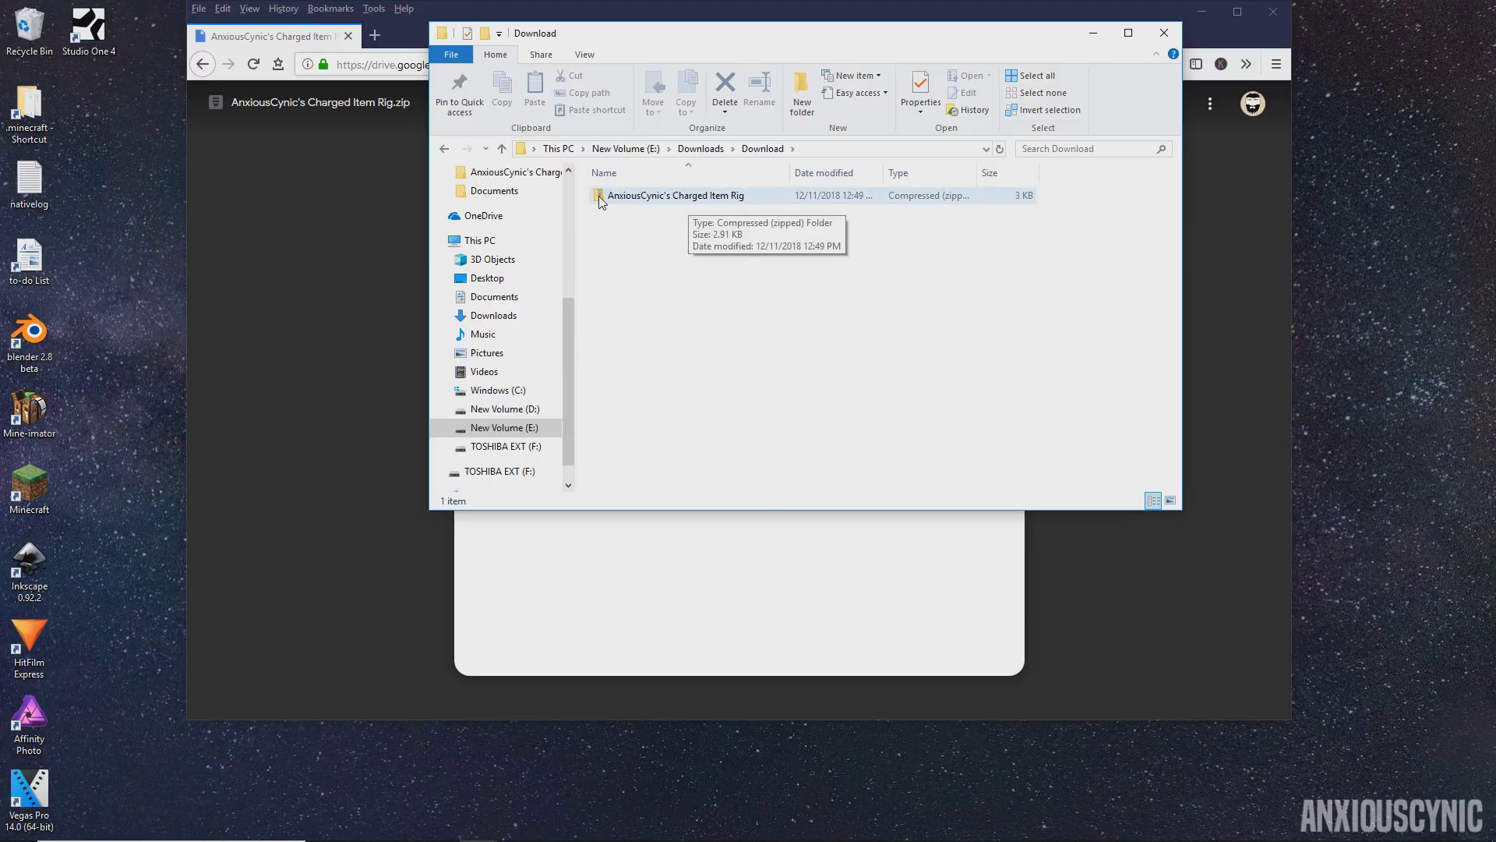
- Check the contents of the downloaded Charged Item Rig archive and extract all its files to the suggested folder
{"action": "double_click", "coordinate": [633, 200]}
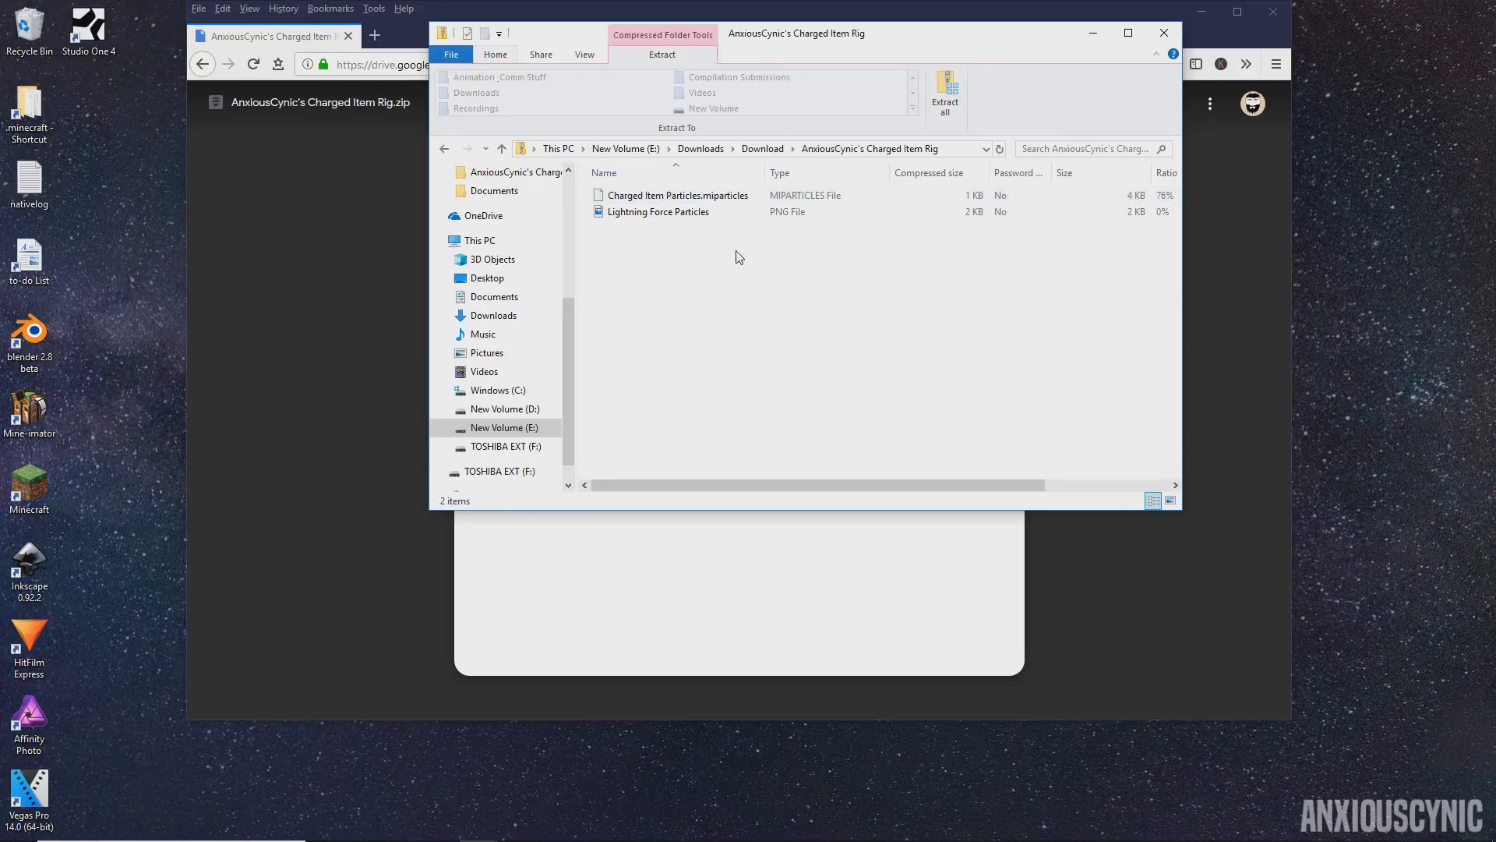
{"action": "left_click", "coordinate": [445, 149]}
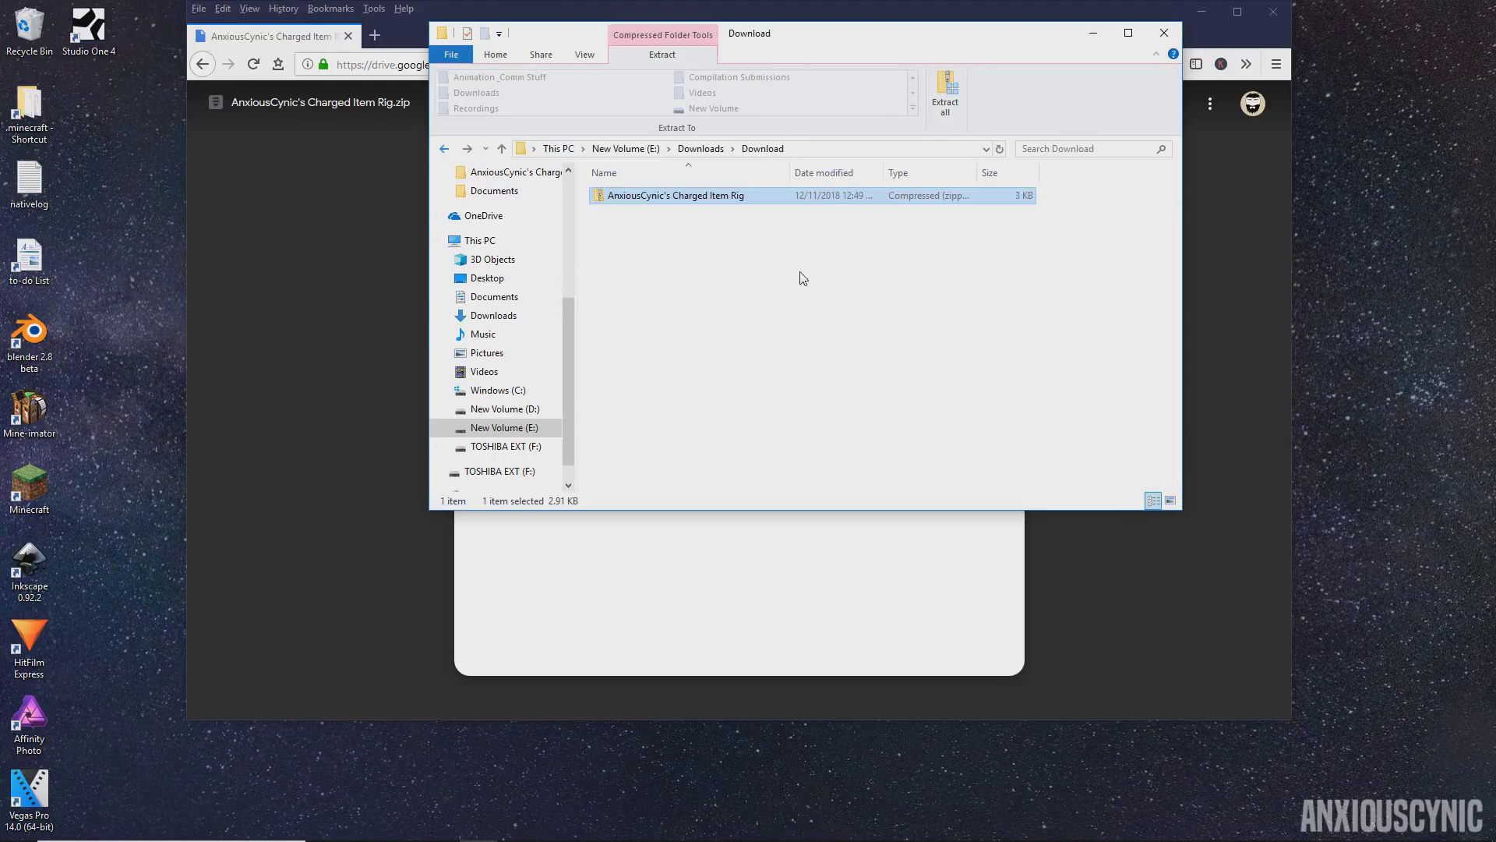
{"action": "right_click", "coordinate": [656, 202]}
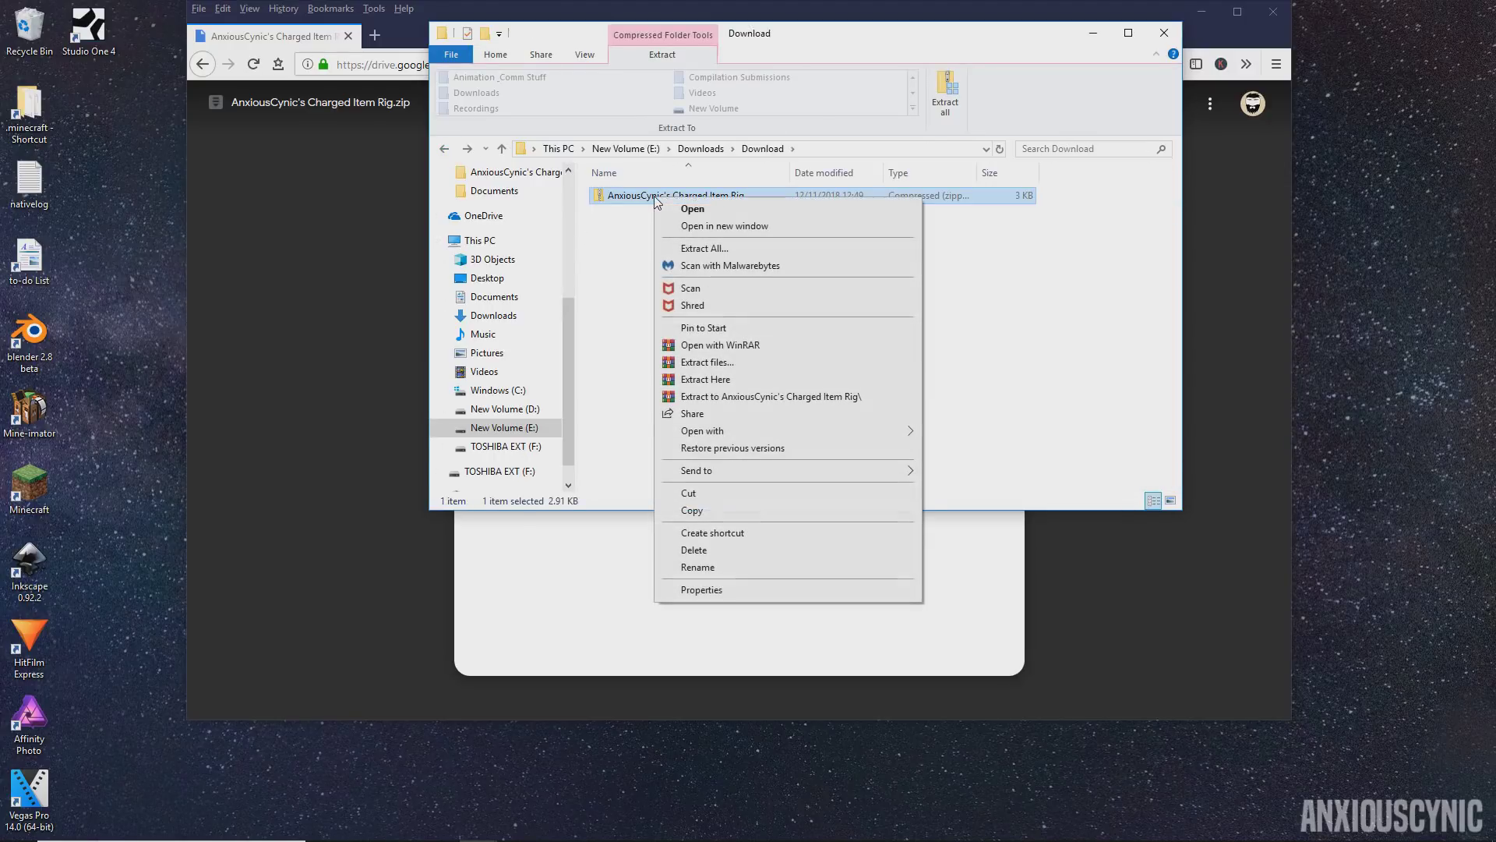
{"action": "left_click", "coordinate": [703, 249]}
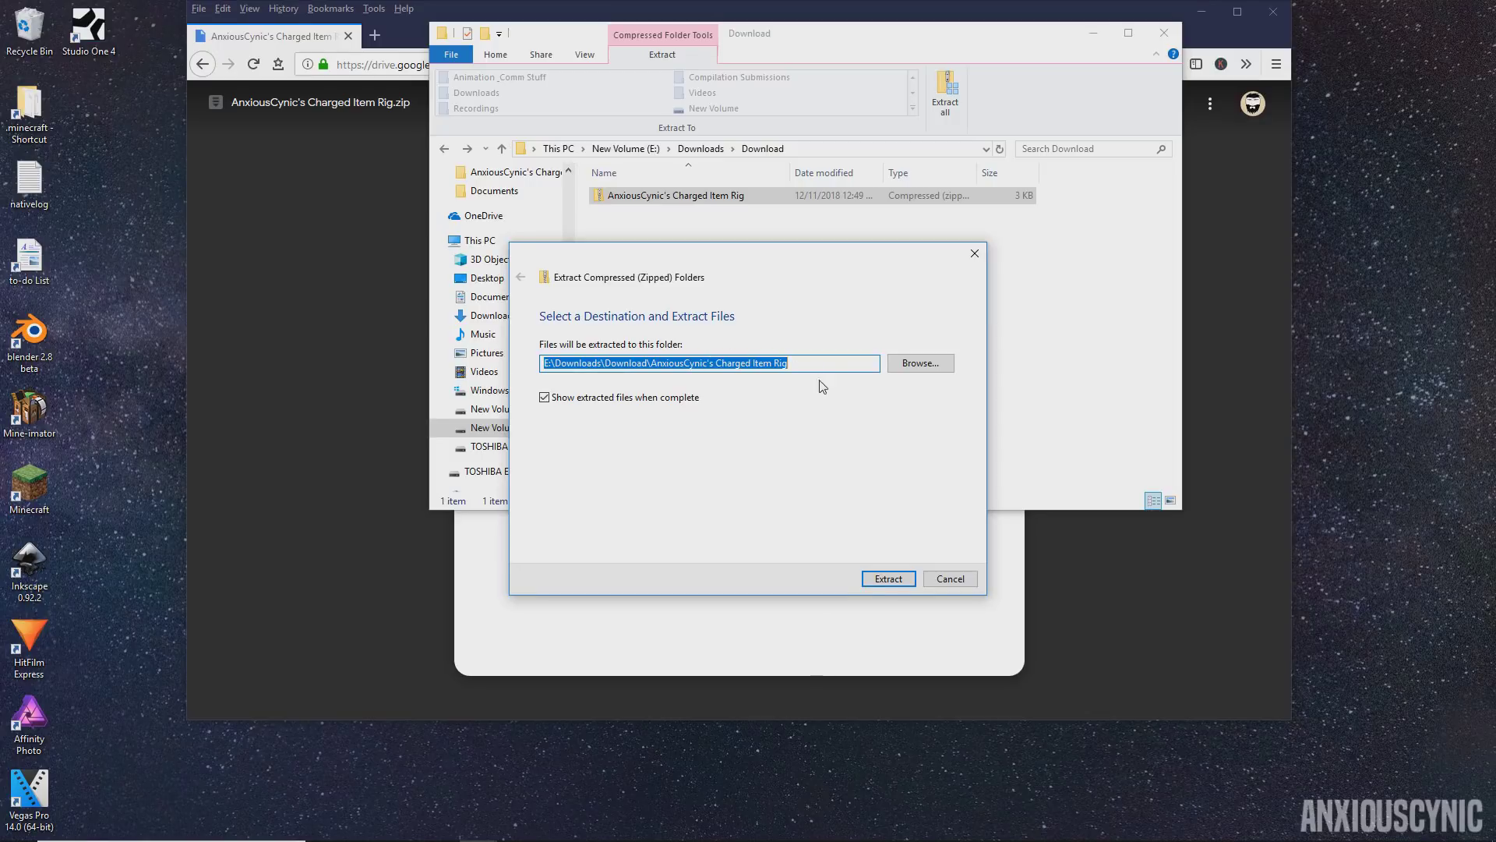
{"action": "left_click", "coordinate": [888, 578]}
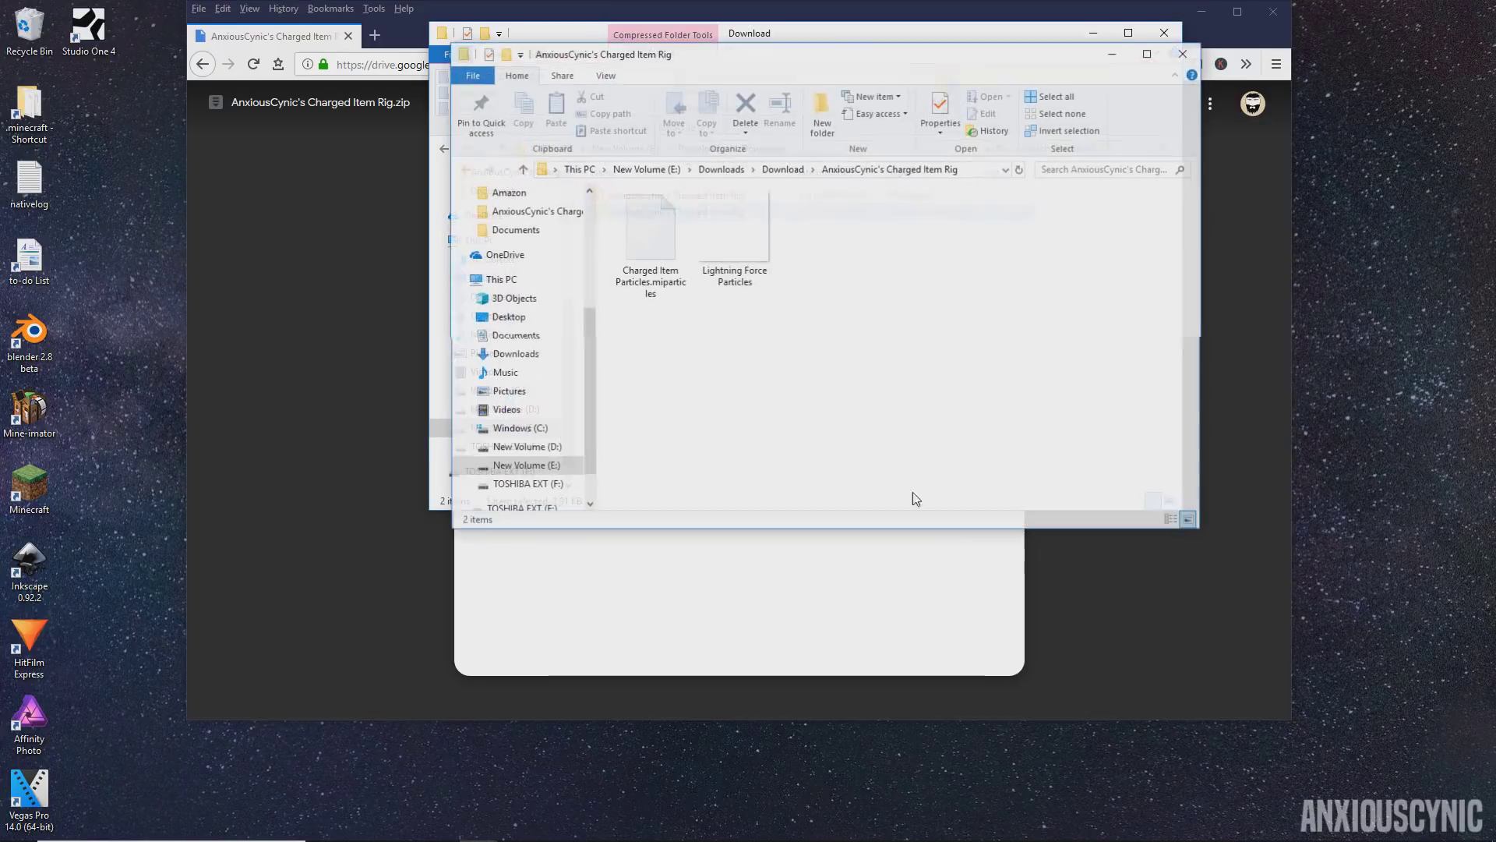
- Examine the extracted Lightning Force Particles image and Charged Item Particles.miparticles file
{"action": "left_click", "coordinate": [737, 243]}
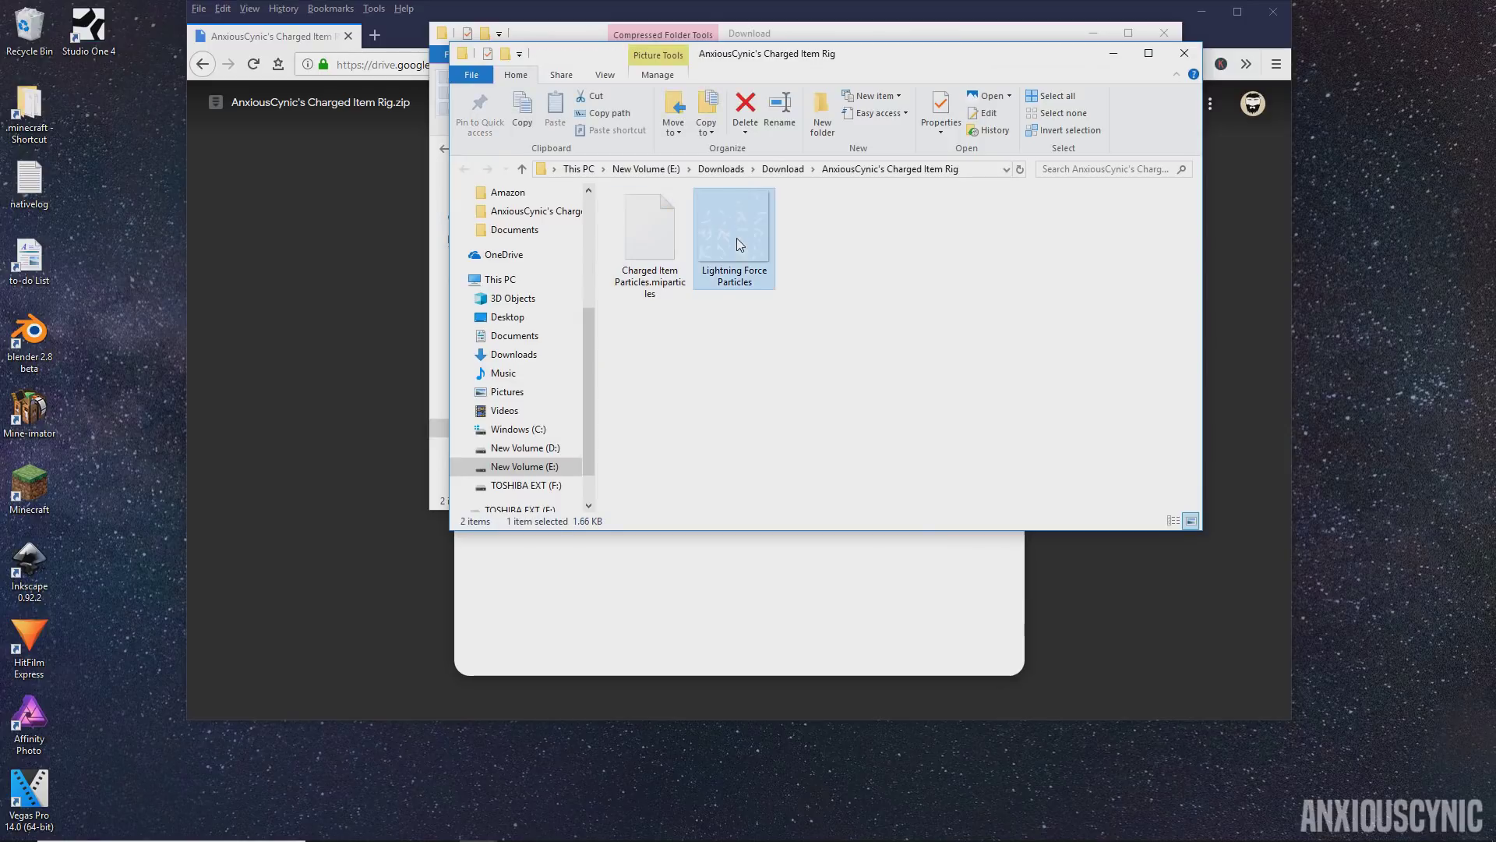
{"action": "left_click", "coordinate": [667, 237]}
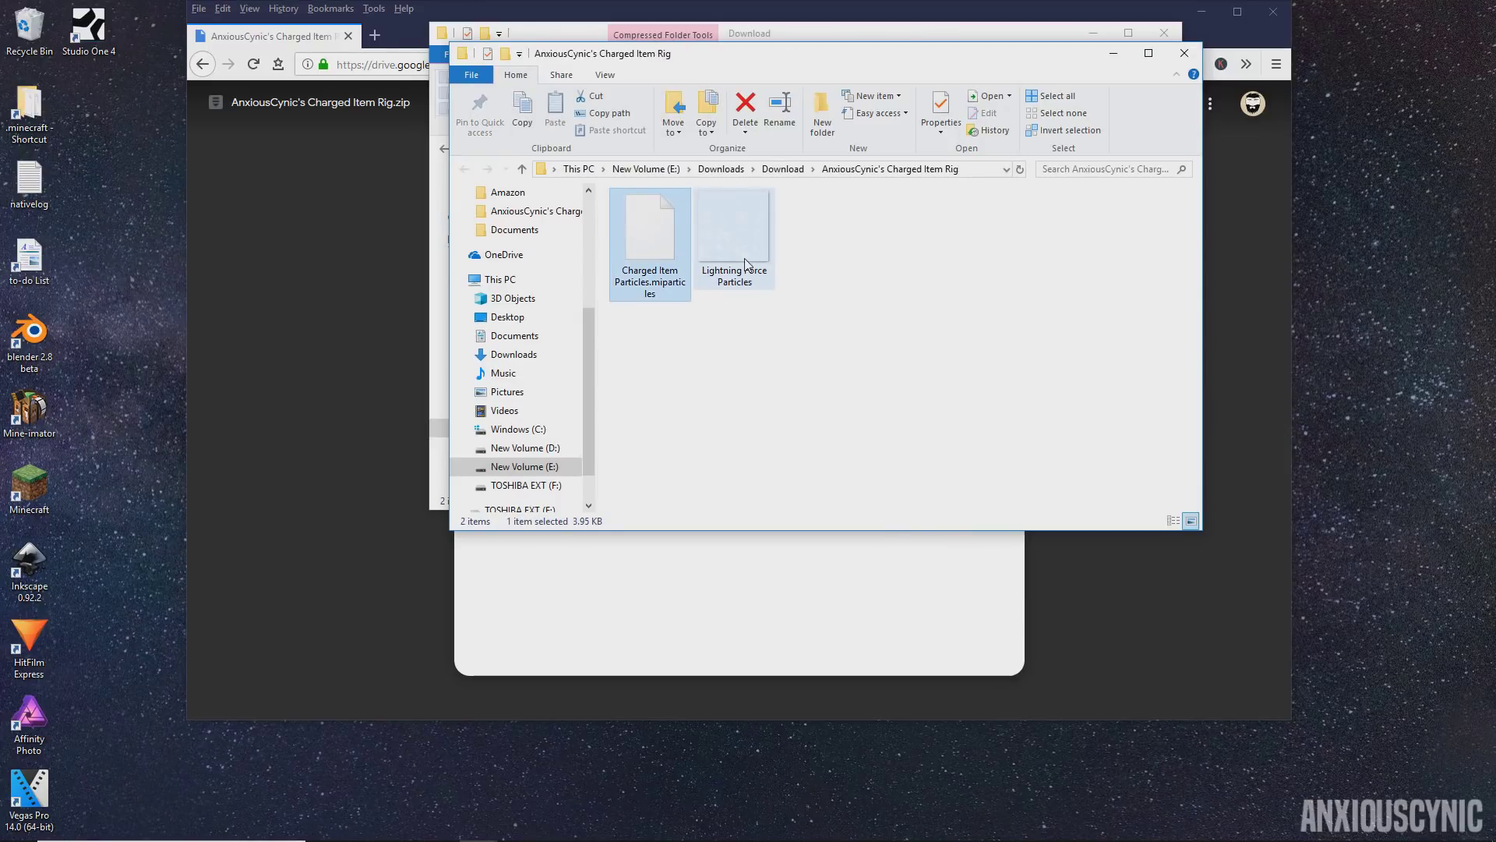
{"action": "left_click", "coordinate": [911, 410]}
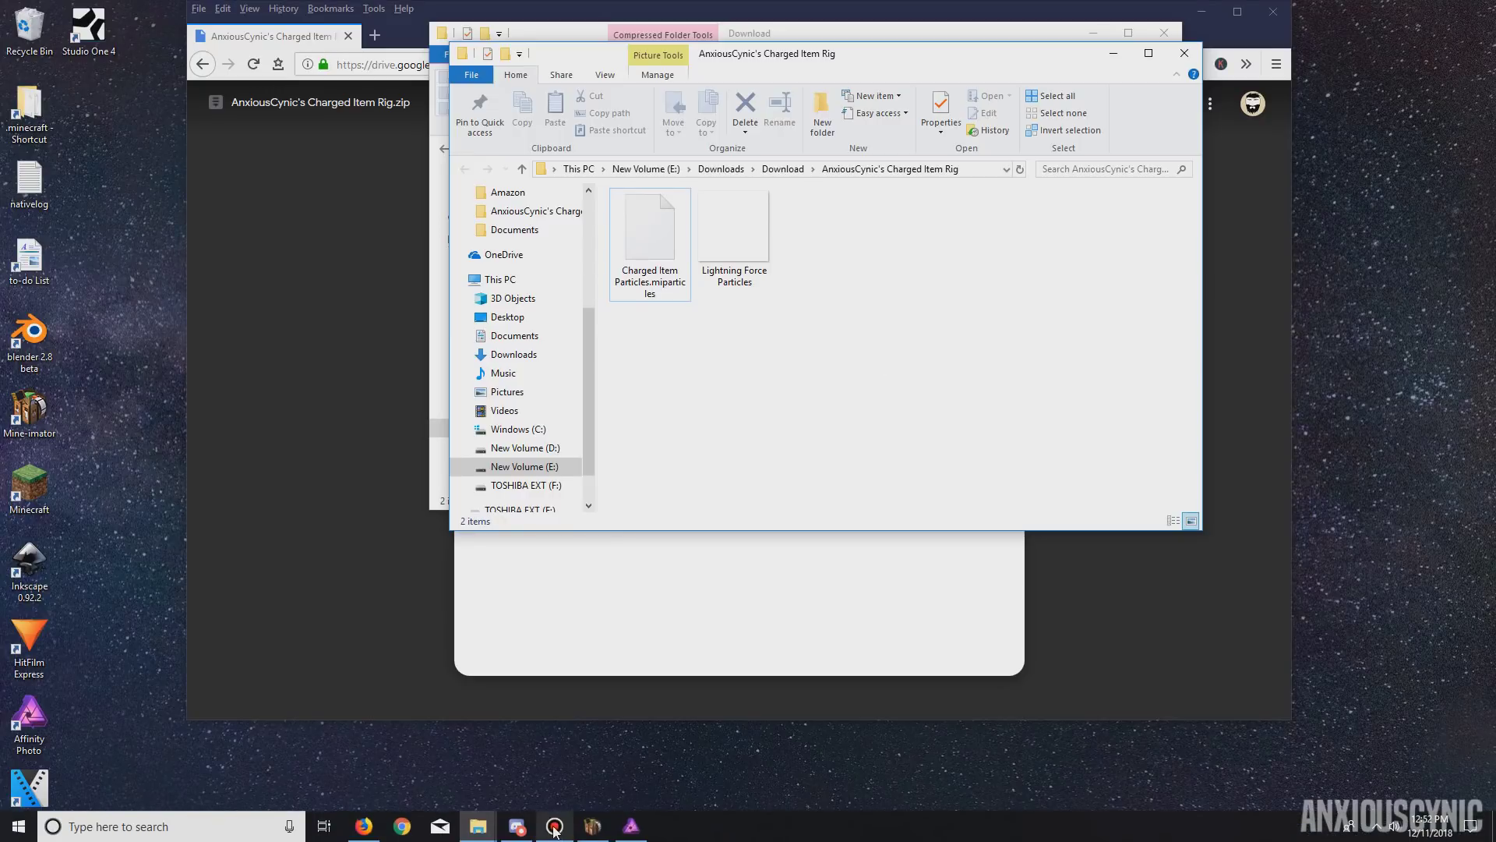
- Switch back to Mine-imator and create a particle creator from the Default spawner preset
{"action": "left_click", "coordinate": [573, 827]}
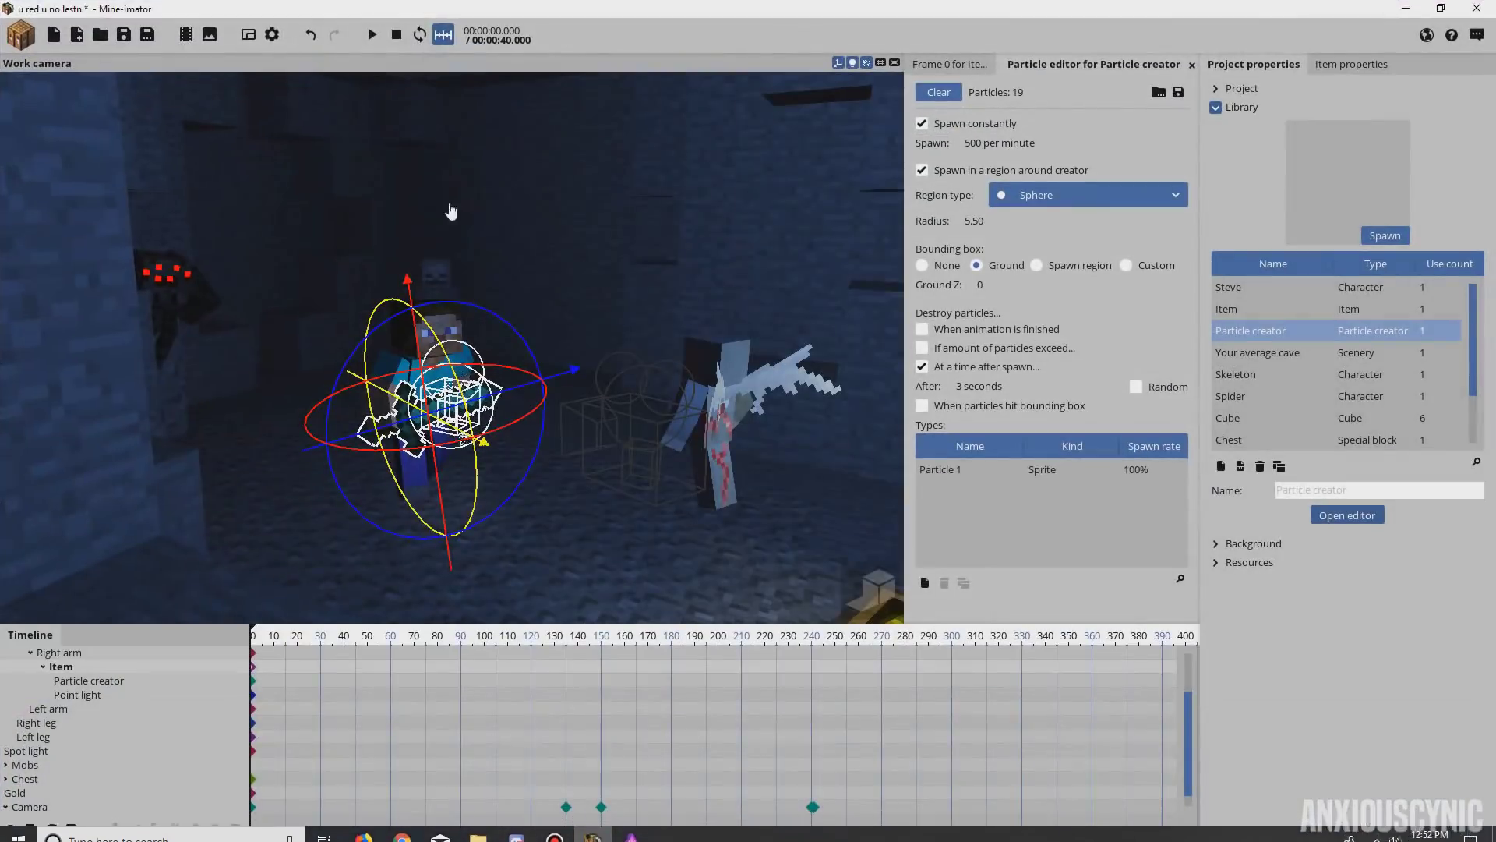
{"action": "left_click", "coordinate": [23, 39]}
{"action": "left_click", "coordinate": [101, 145]}
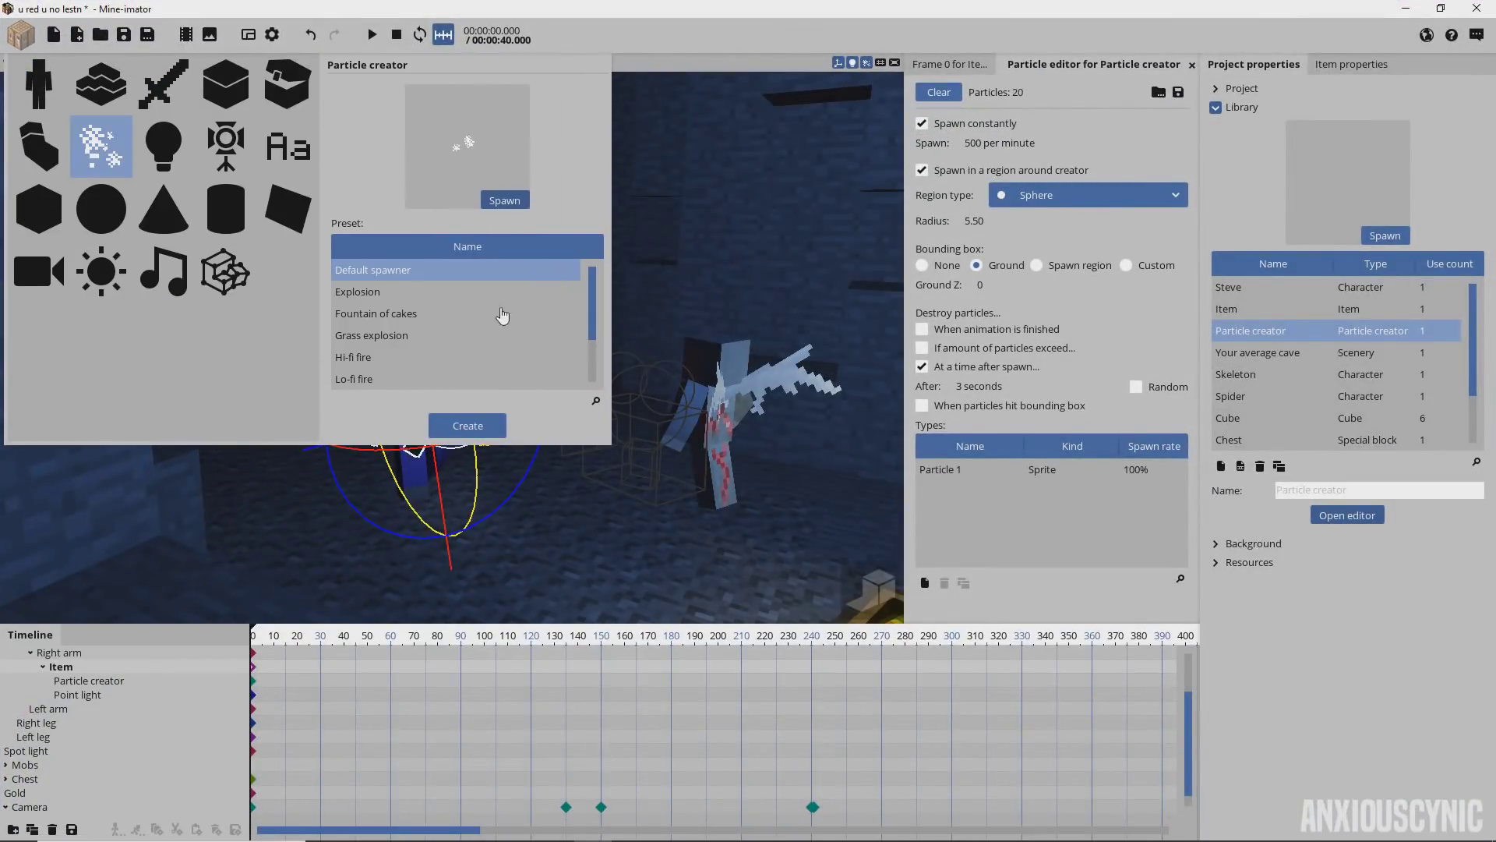
{"action": "left_click", "coordinate": [468, 426]}
- Select the new particle creator in the timeline and move it up into the air between Steve and the winged figure
{"action": "left_click", "coordinate": [99, 767]}
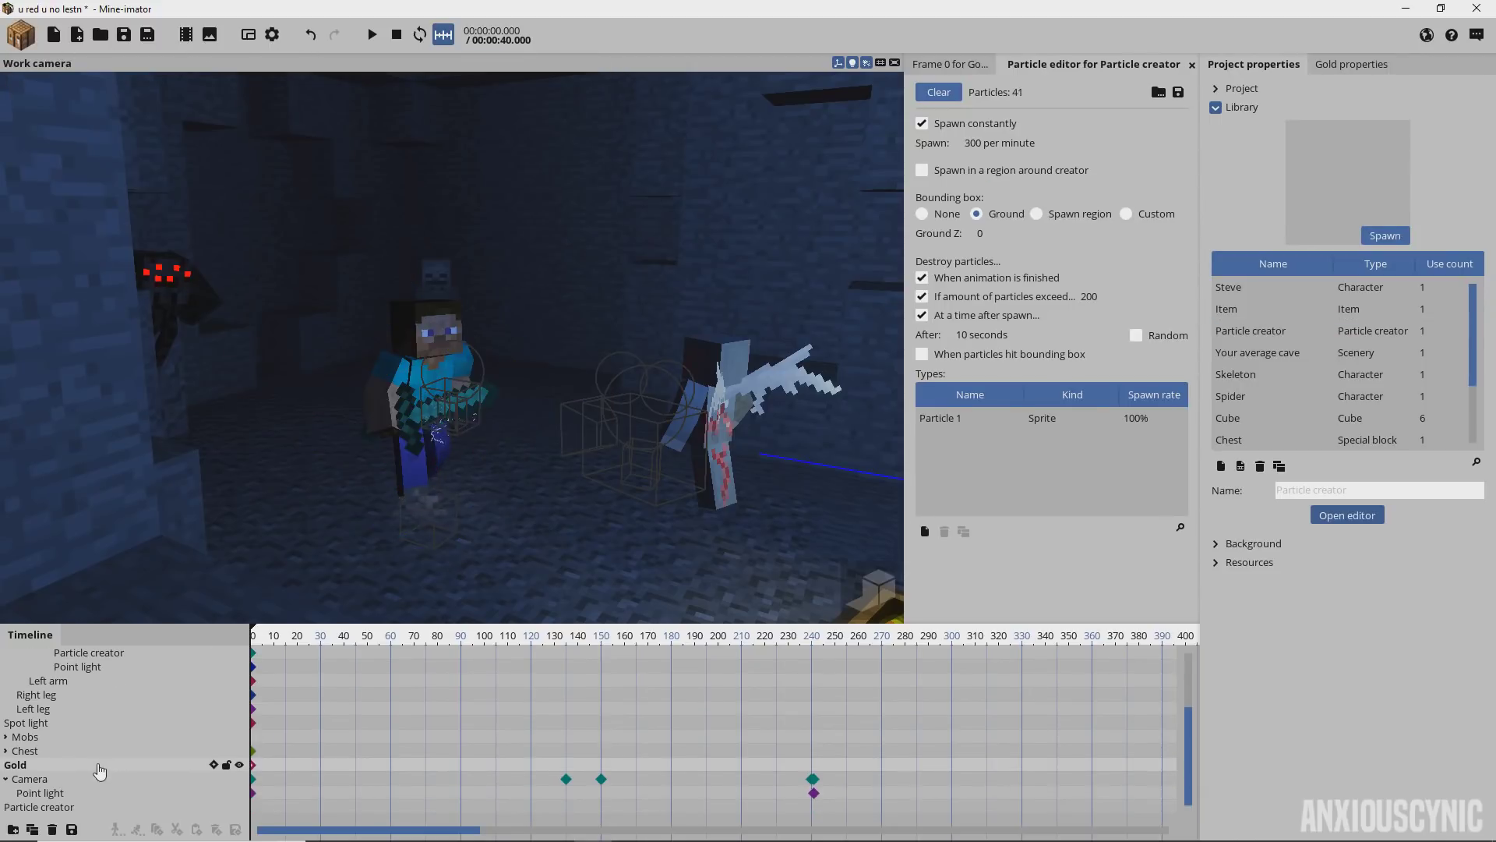
{"action": "left_click", "coordinate": [66, 807]}
{"action": "left_click_drag", "start_coordinate": [434, 444], "coordinate": [758, 244]}
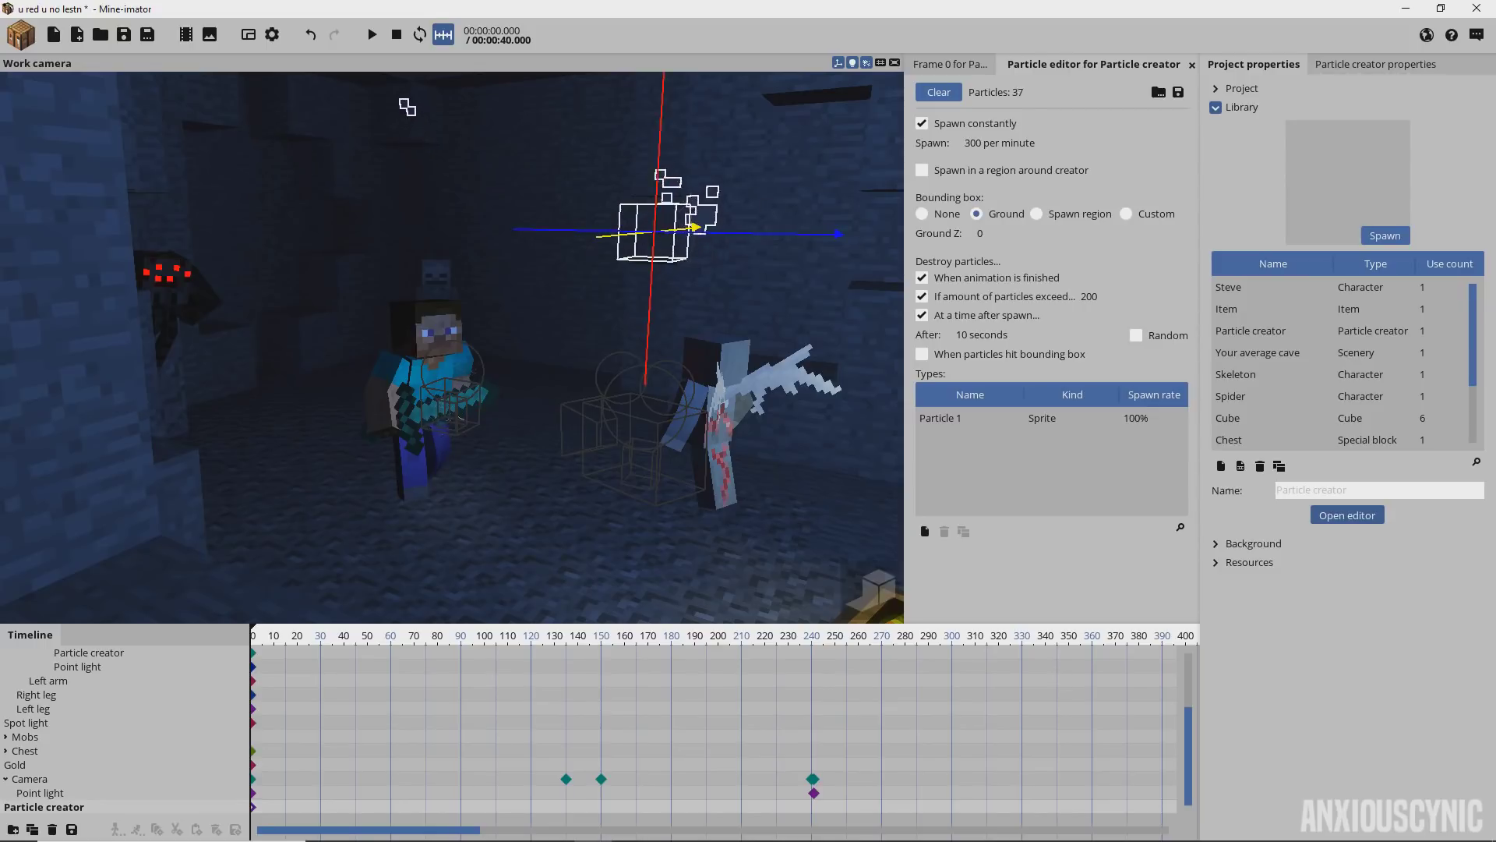
- Select the new particle creator at the end of the project library to show its particle editor
{"action": "left_click", "coordinate": [1285, 374]}
{"action": "scroll", "coordinate": [1287, 440], "scroll_direction": "down", "scroll_amount": 2}
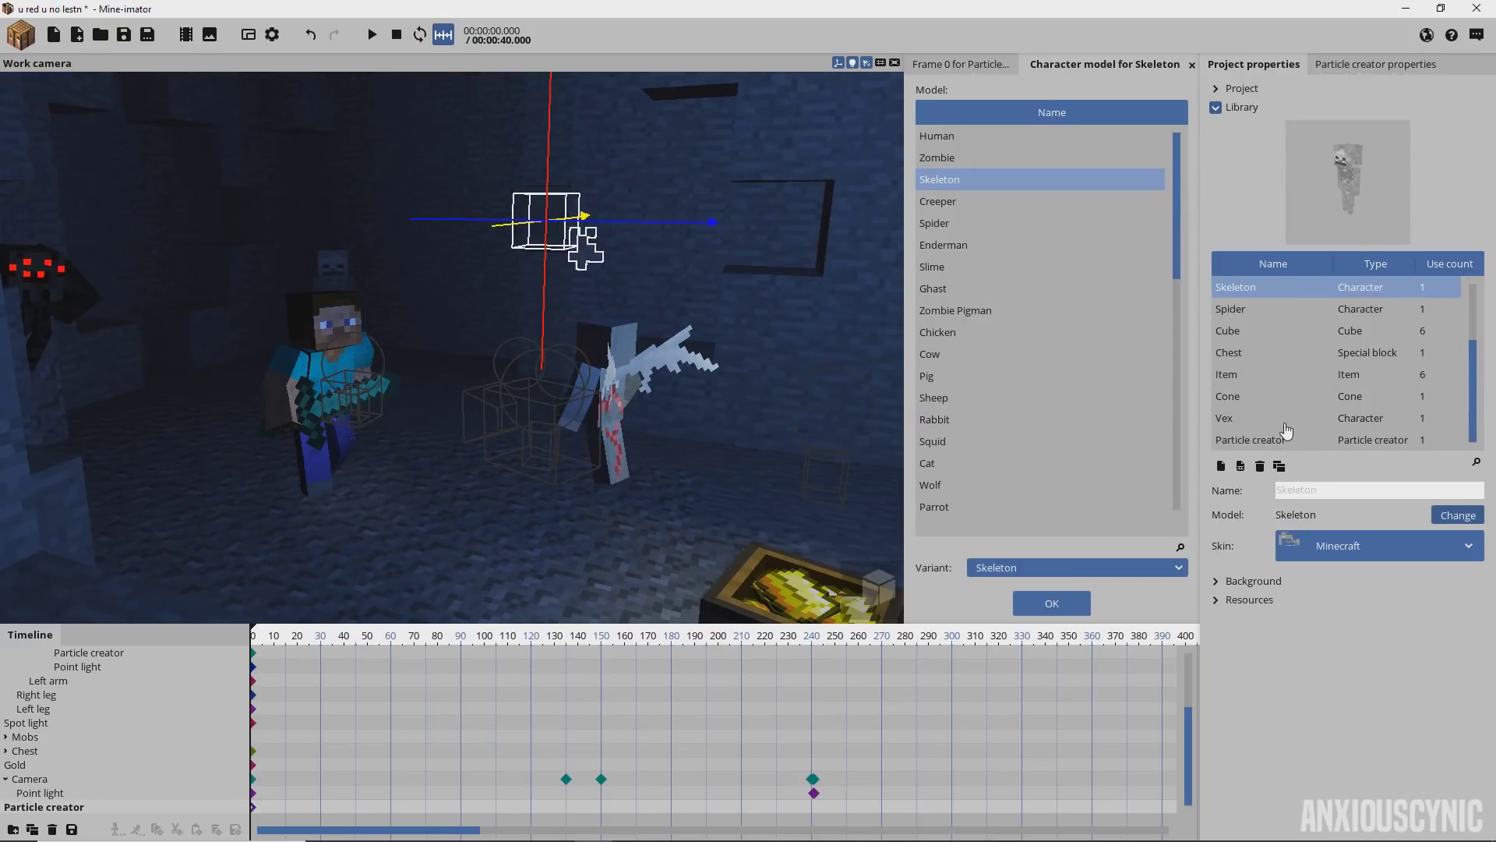
{"action": "left_click", "coordinate": [1289, 441]}
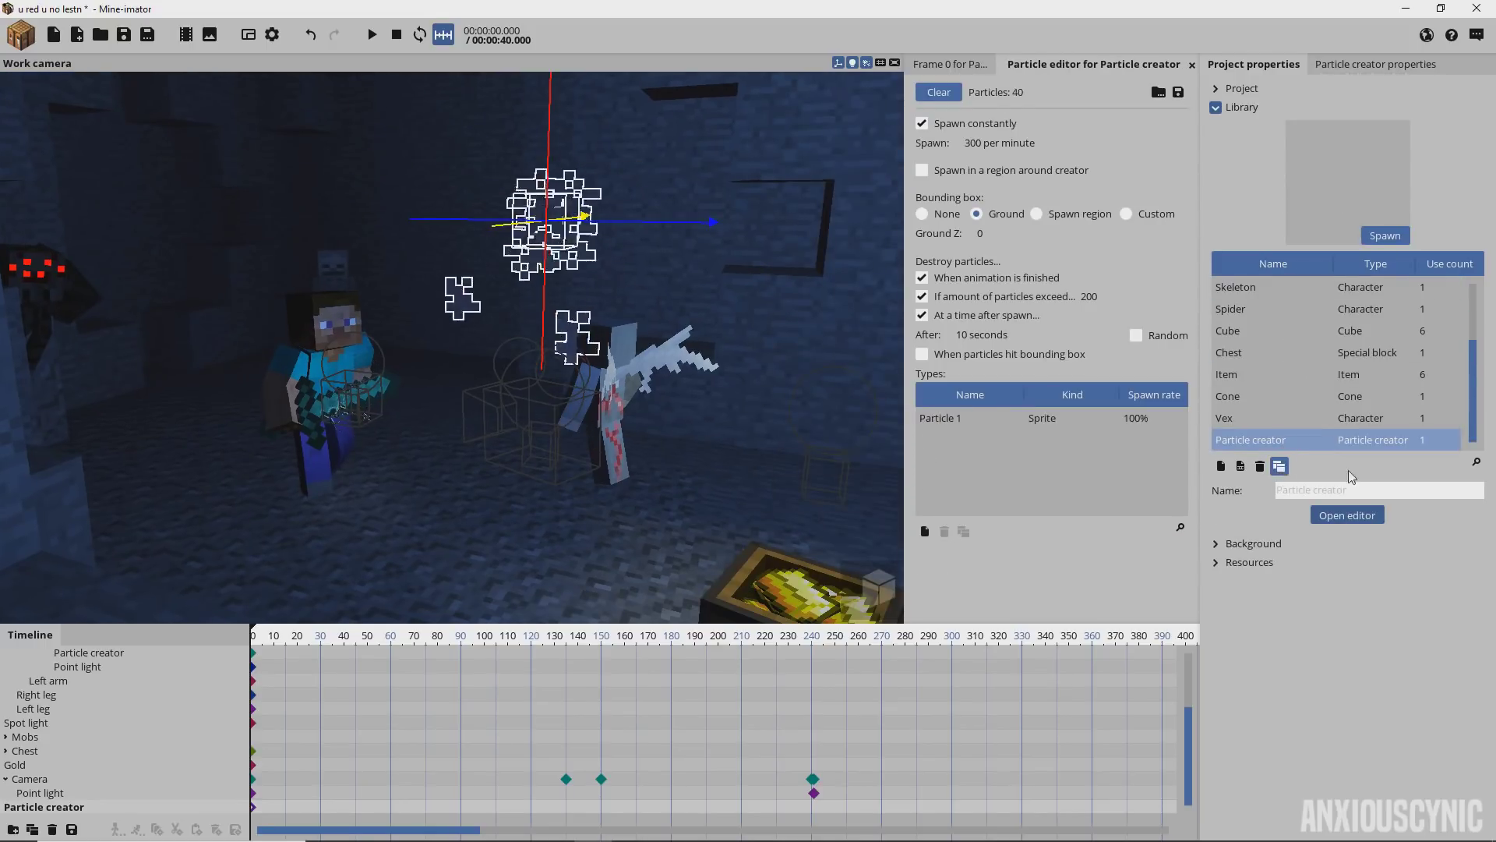
- Load Charged Item Particles.miparticles from the extracted AnxiousCynic's Charged Item Rig folder into the new particle creator
{"action": "left_click", "coordinate": [1356, 520]}
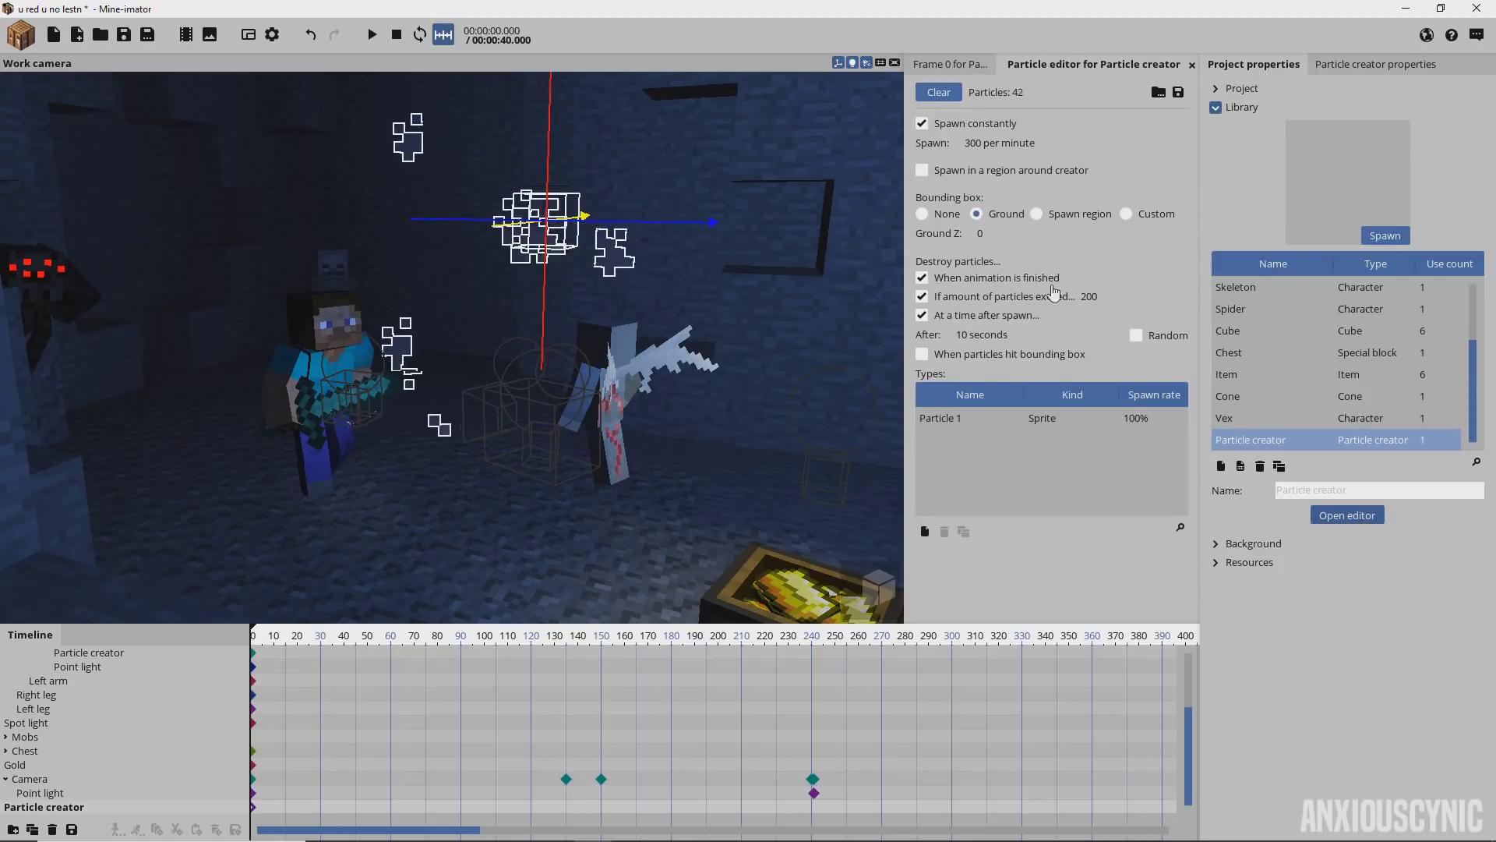
{"action": "left_click", "coordinate": [1158, 94]}
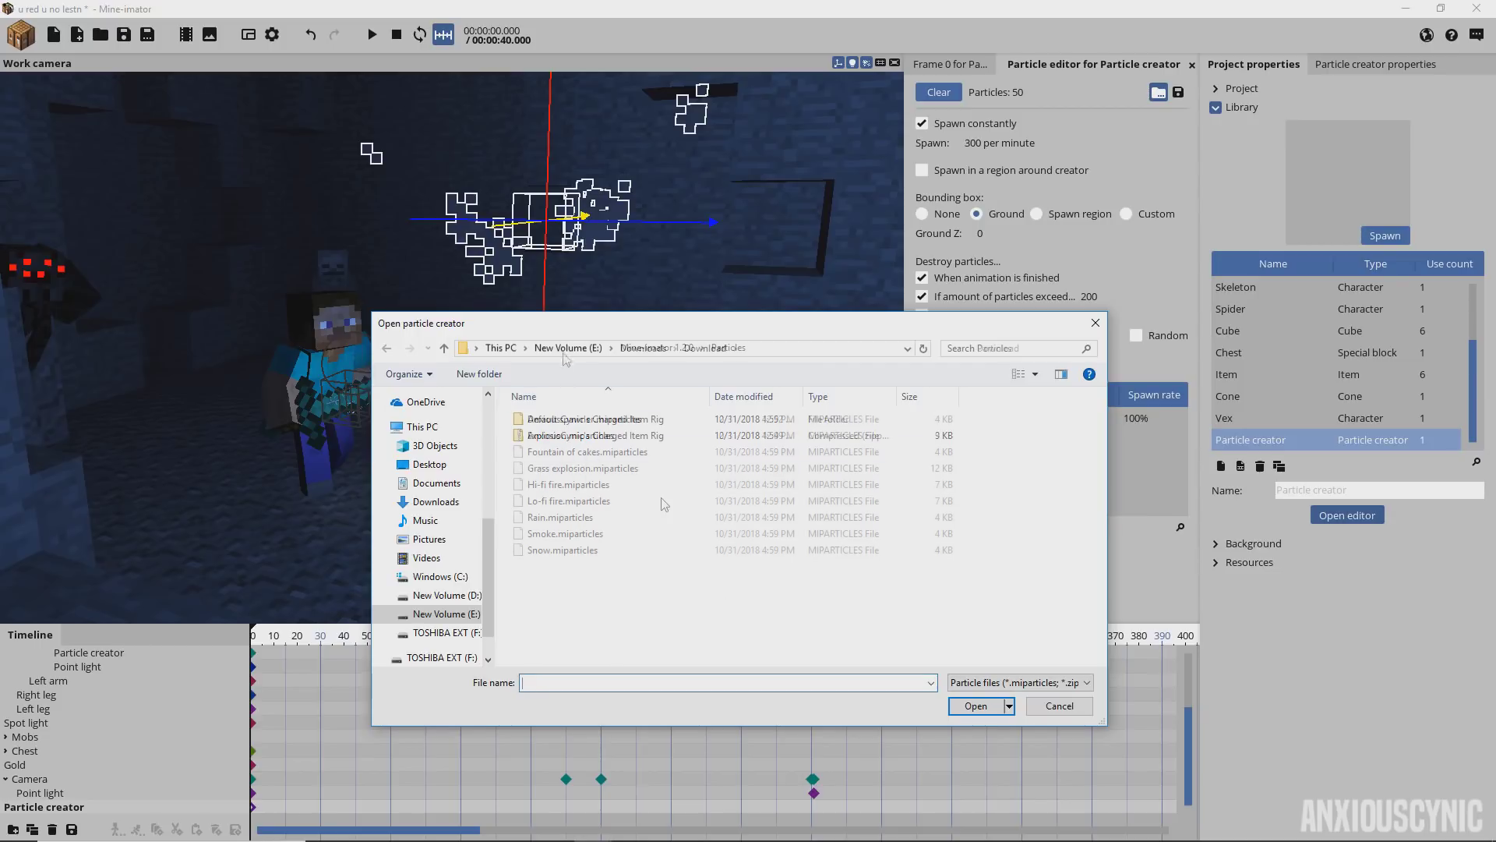
{"action": "double_click", "coordinate": [641, 468]}
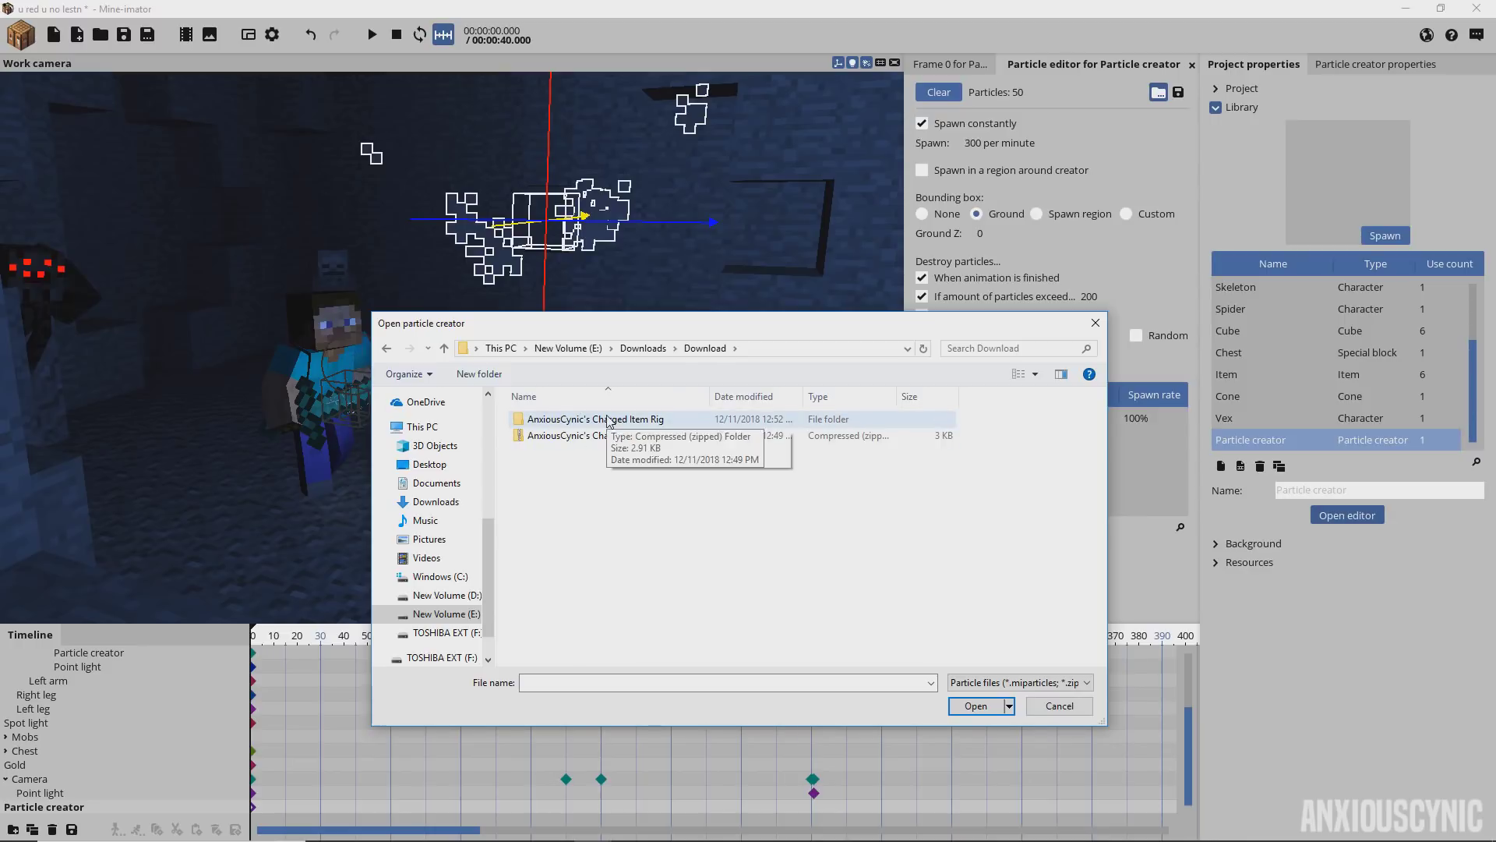
{"action": "double_click", "coordinate": [642, 421]}
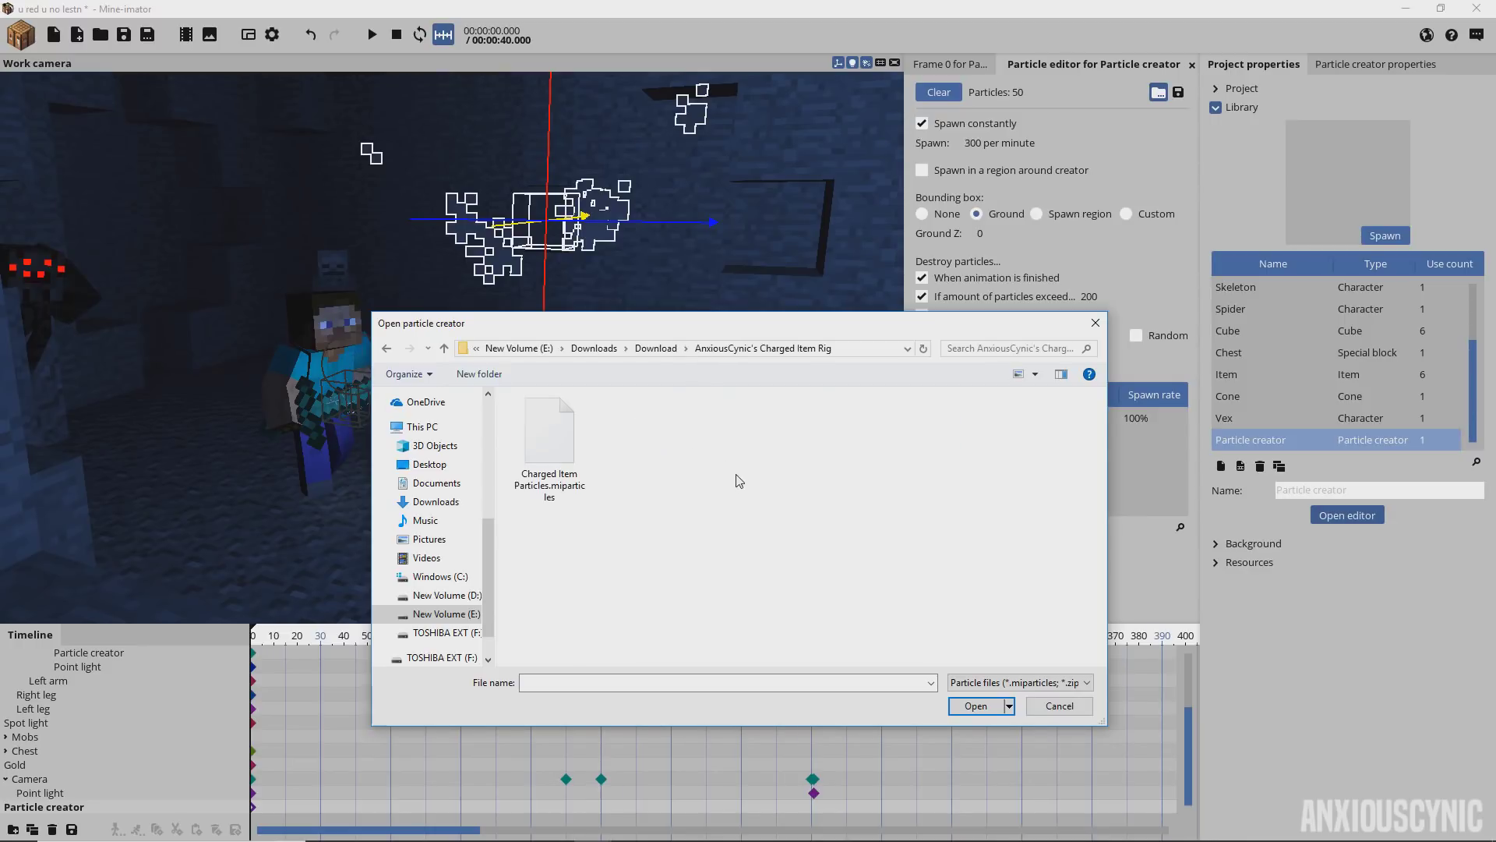
{"action": "left_click", "coordinate": [559, 461]}
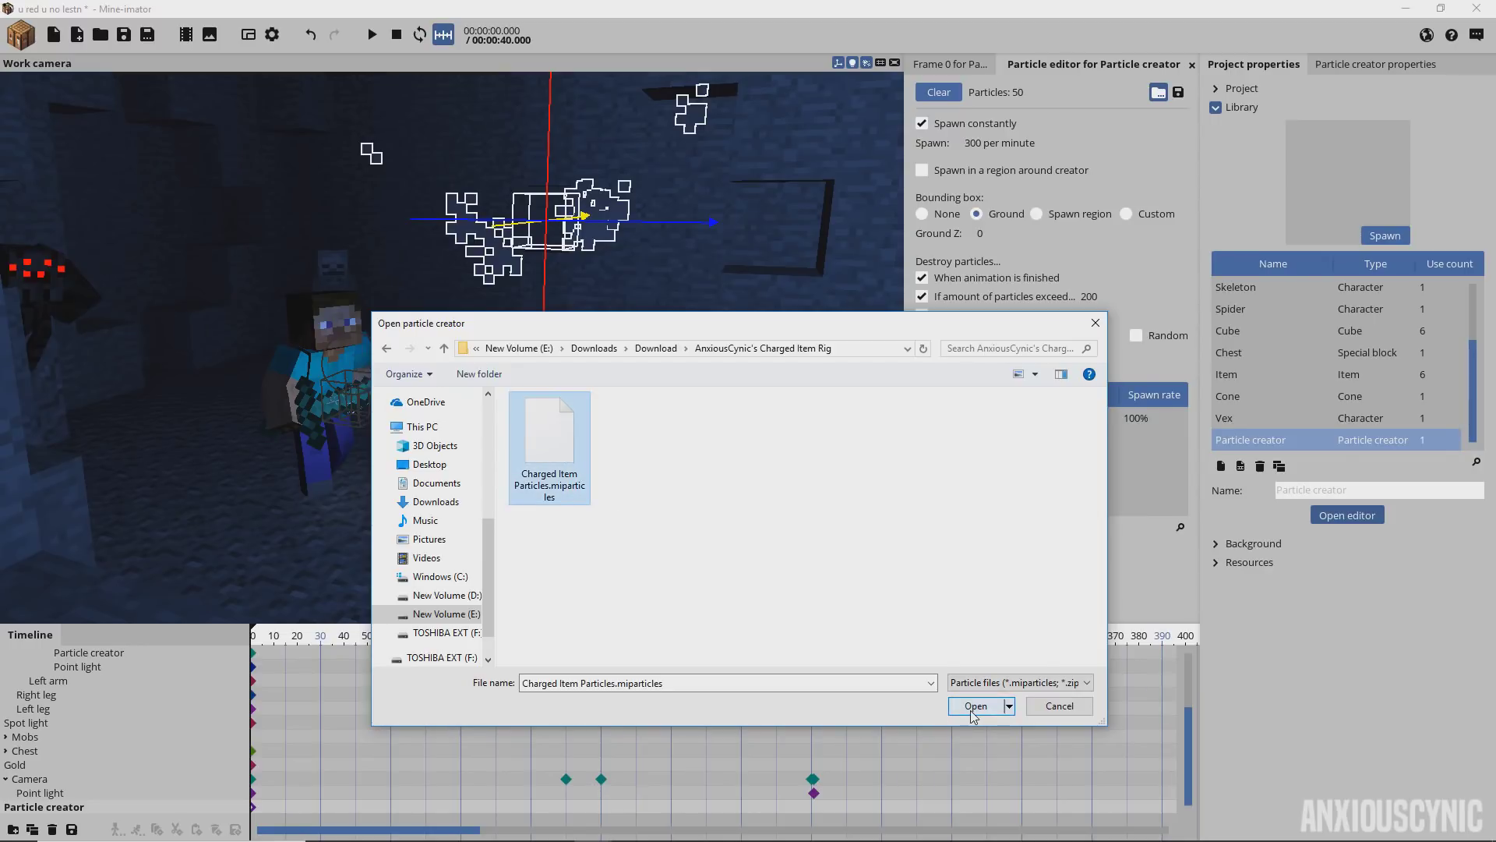
{"action": "left_click", "coordinate": [974, 705]}
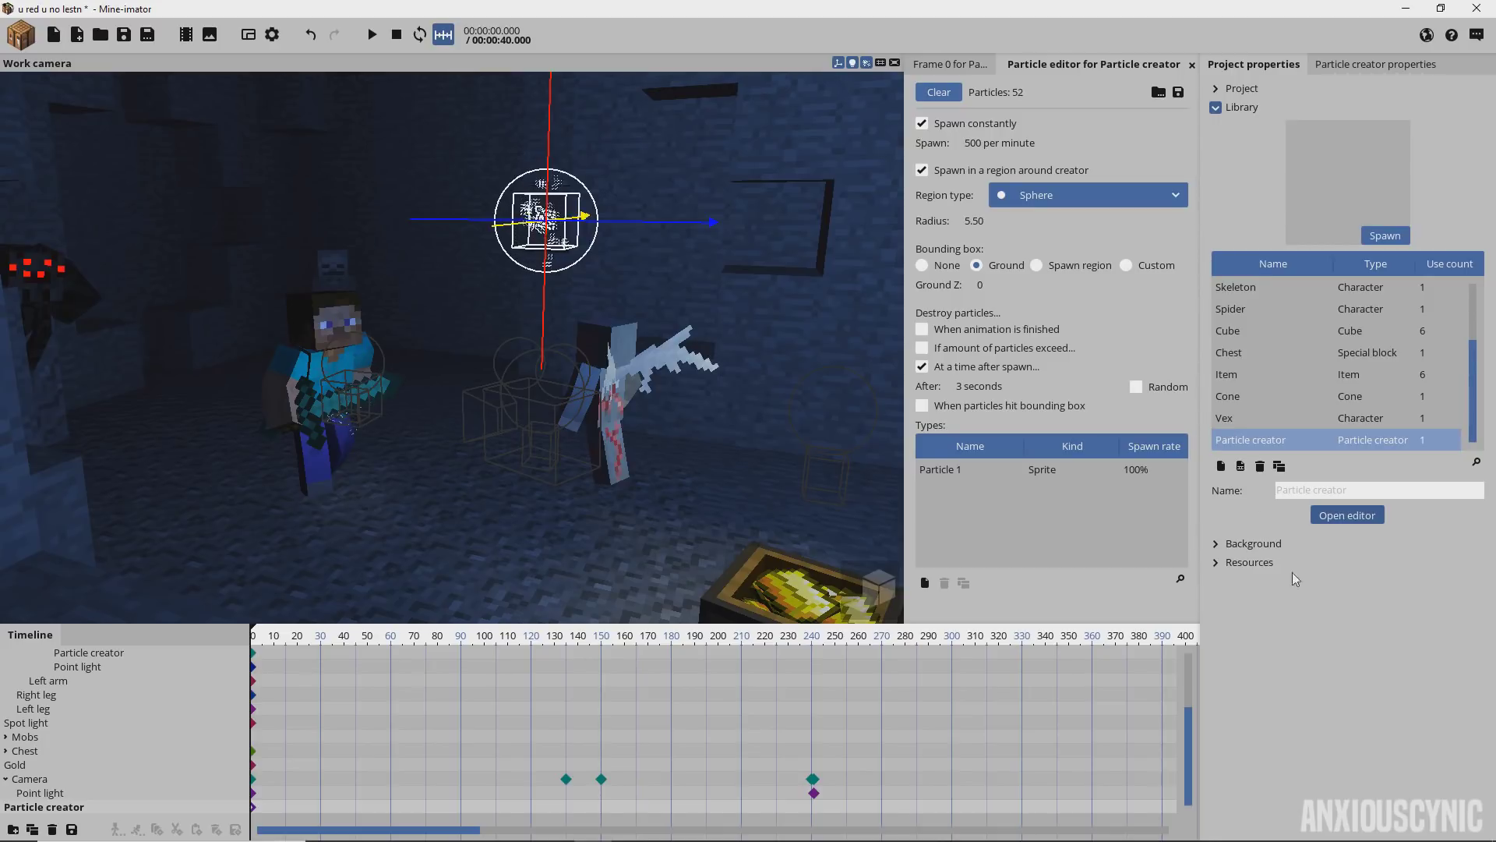
- Remove the new particle creator template from the project library and close the Vex character model settings
{"action": "left_click", "coordinate": [1260, 466]}
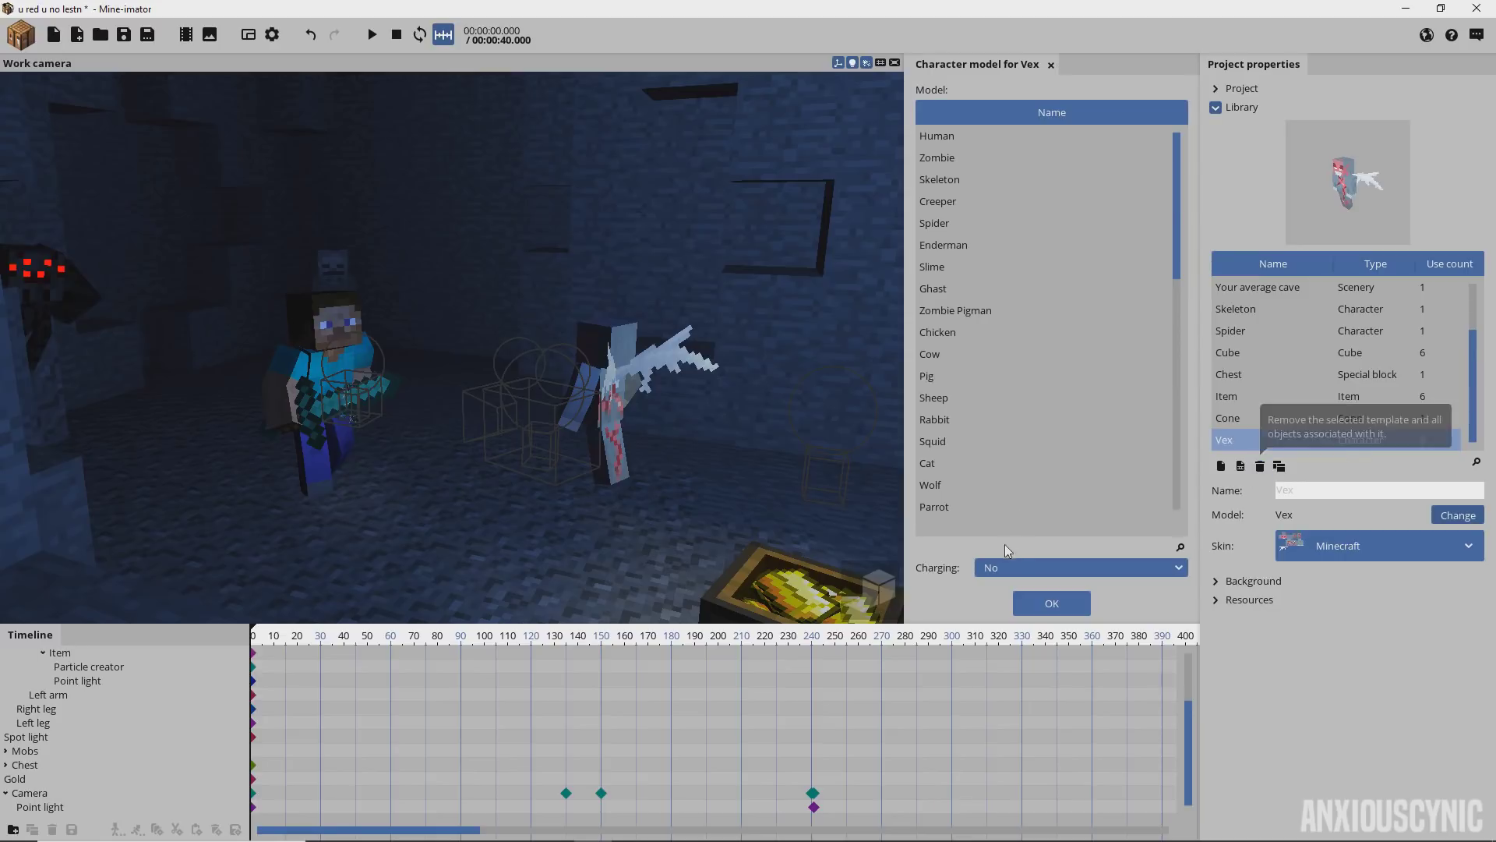
{"action": "left_click", "coordinate": [1040, 605]}
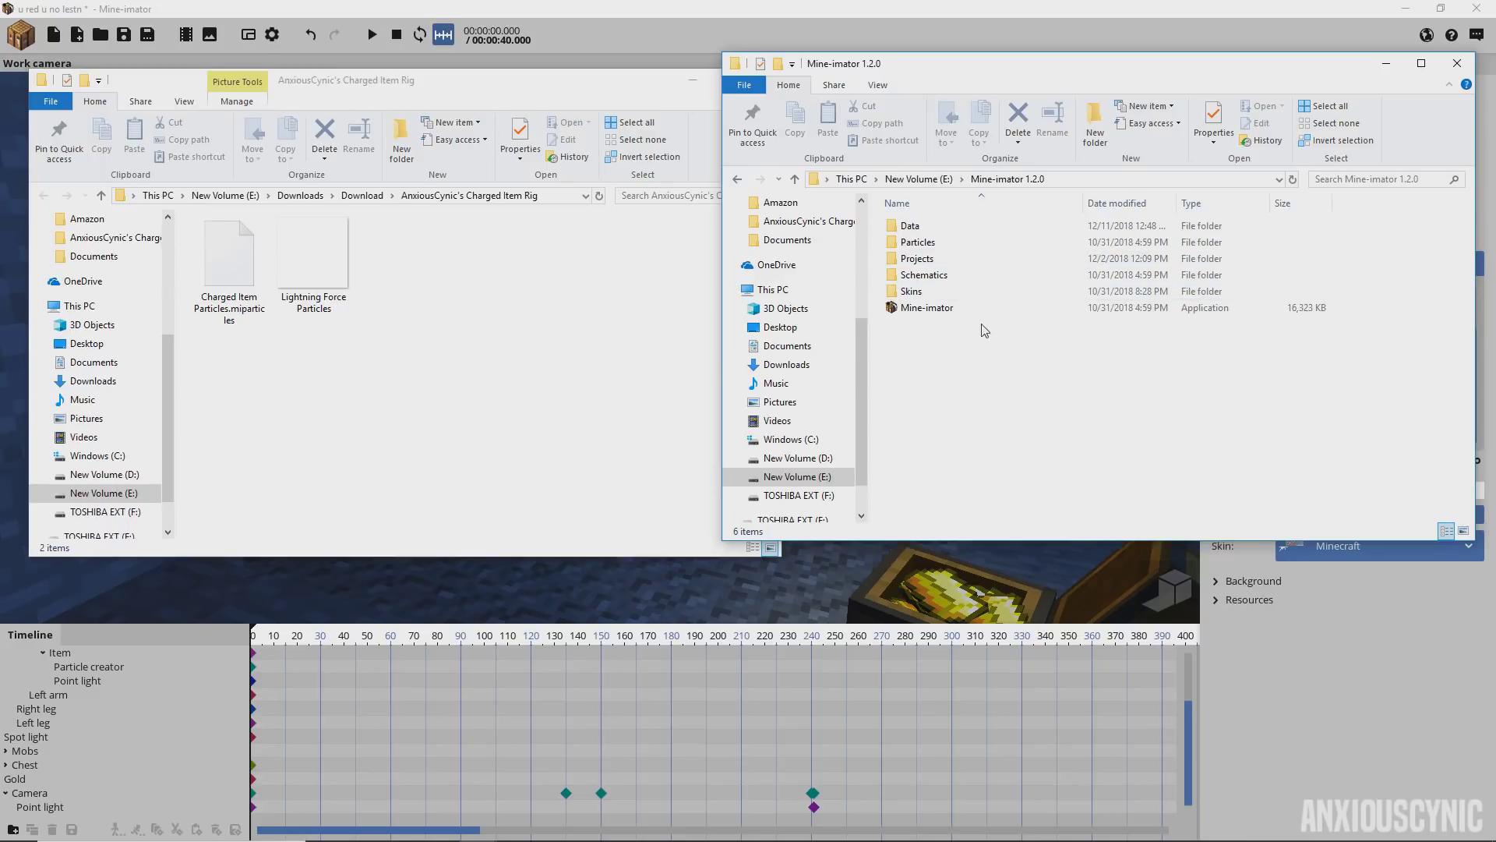
- In File Explorer, move Charged Item Particles.miparticles and the Lightning Force Particles image from the rig folder into the Particles folder of Mine-imator 1.2.0
{"action": "left_click", "coordinate": [610, 351]}
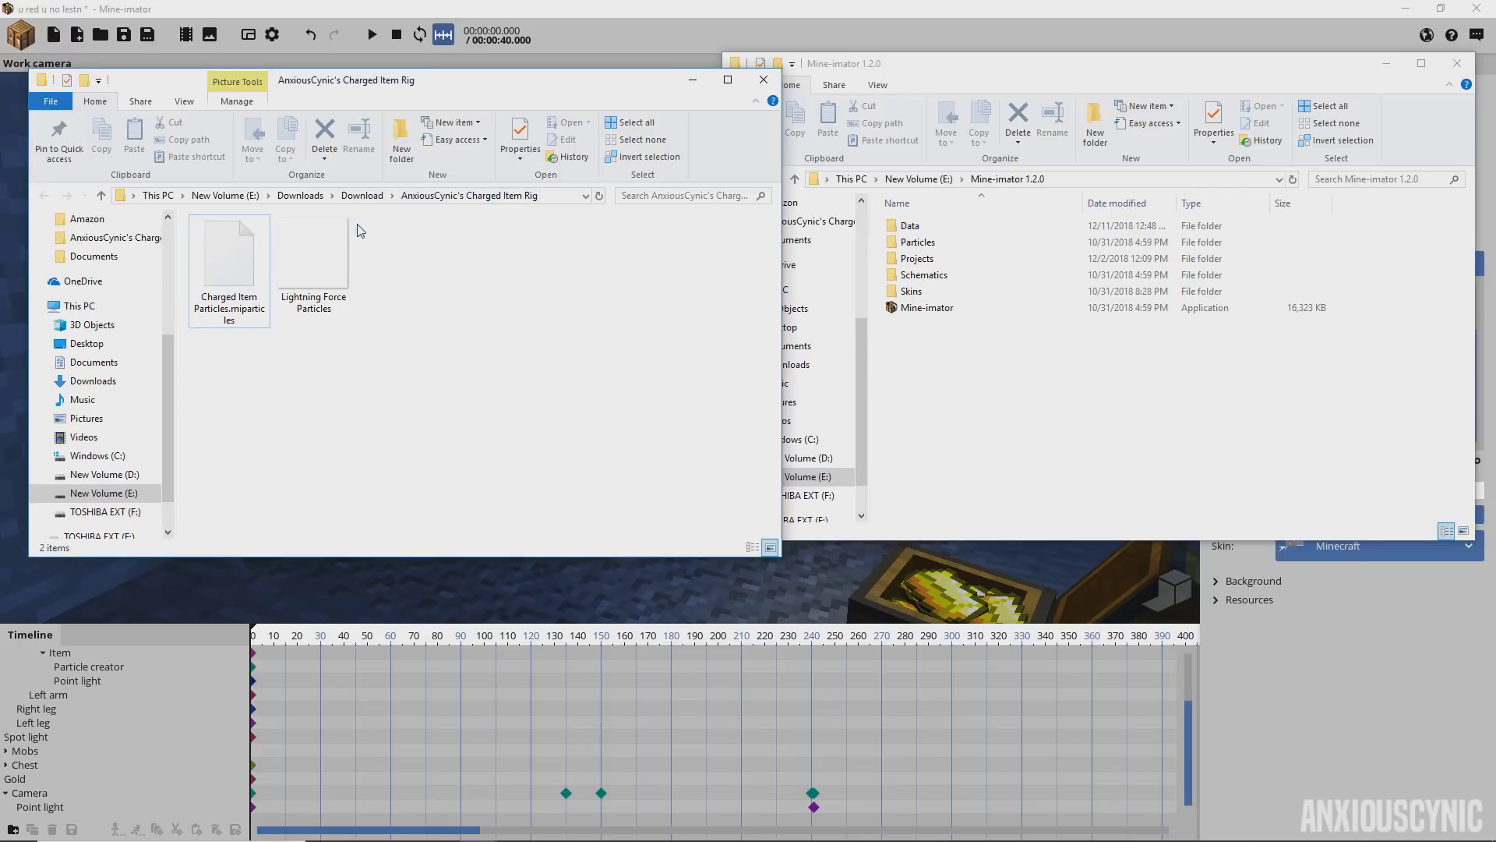
{"action": "left_click", "coordinate": [896, 71]}
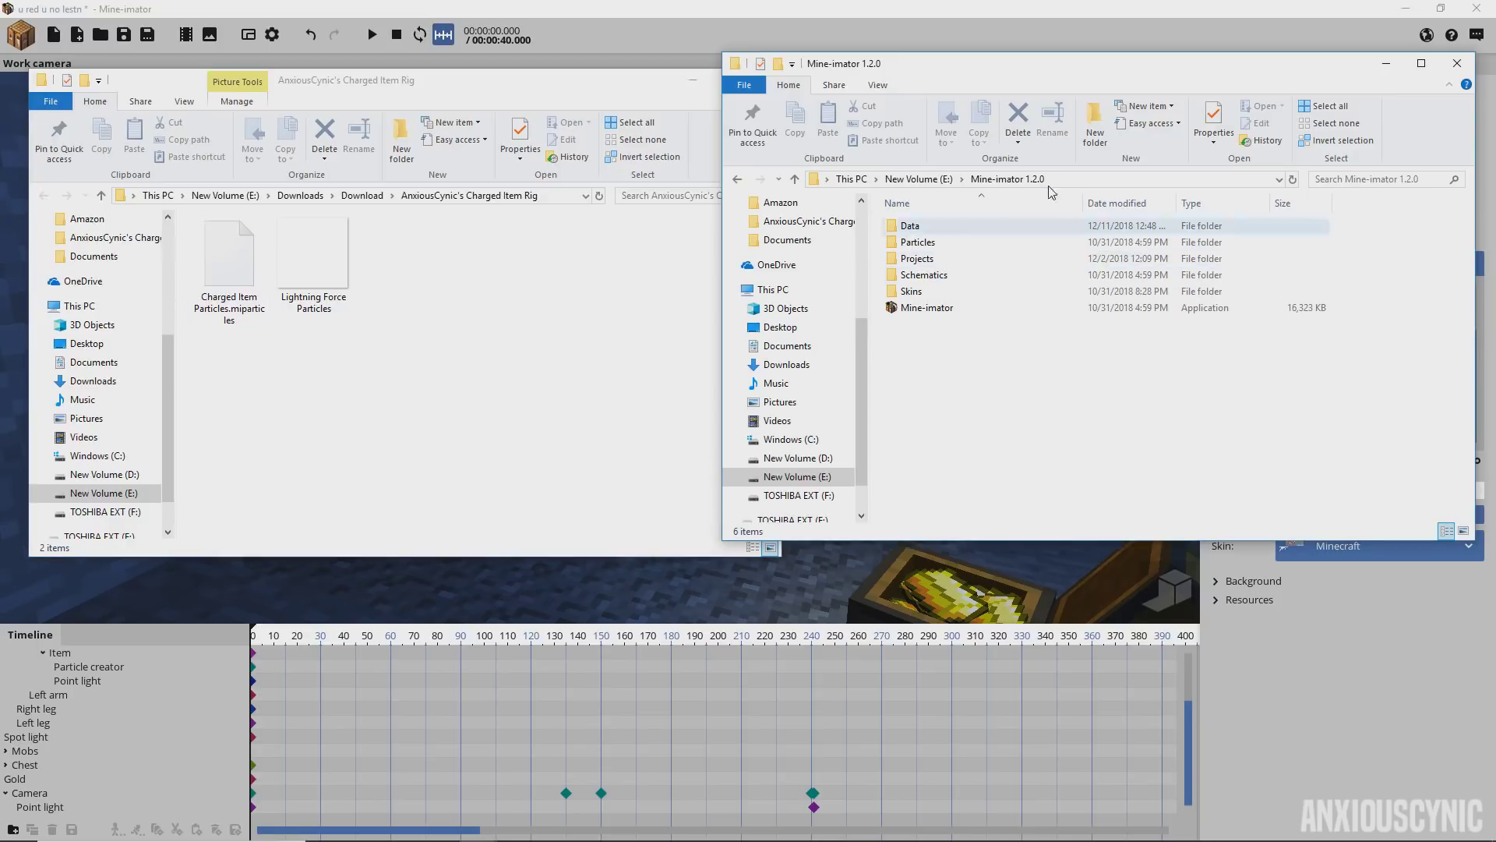
{"action": "double_click", "coordinate": [924, 246]}
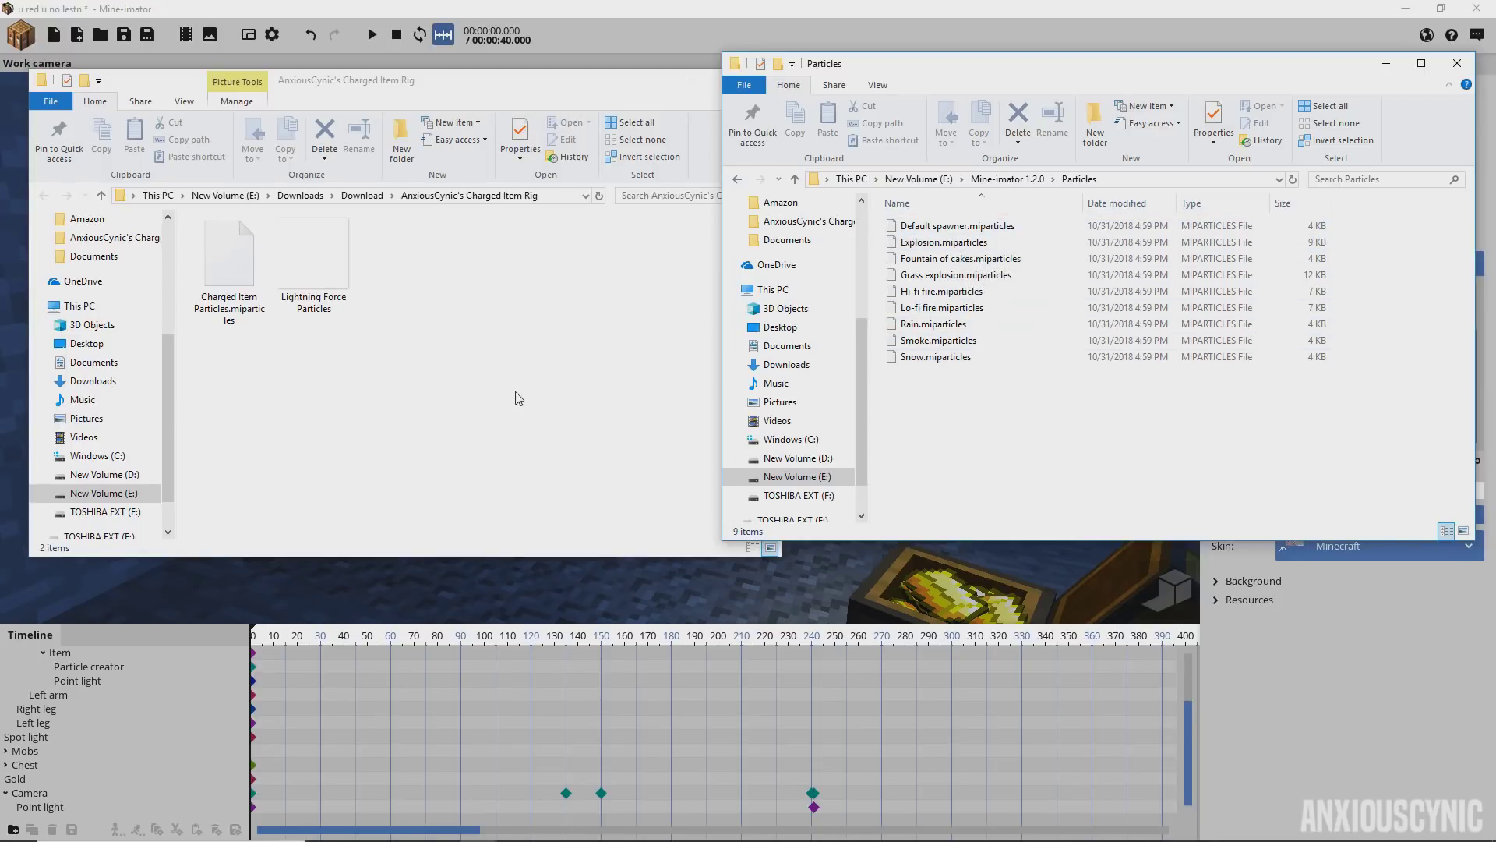
{"action": "left_click", "coordinate": [396, 350]}
{"action": "left_click_drag", "start_coordinate": [327, 392], "coordinate": [222, 248]}
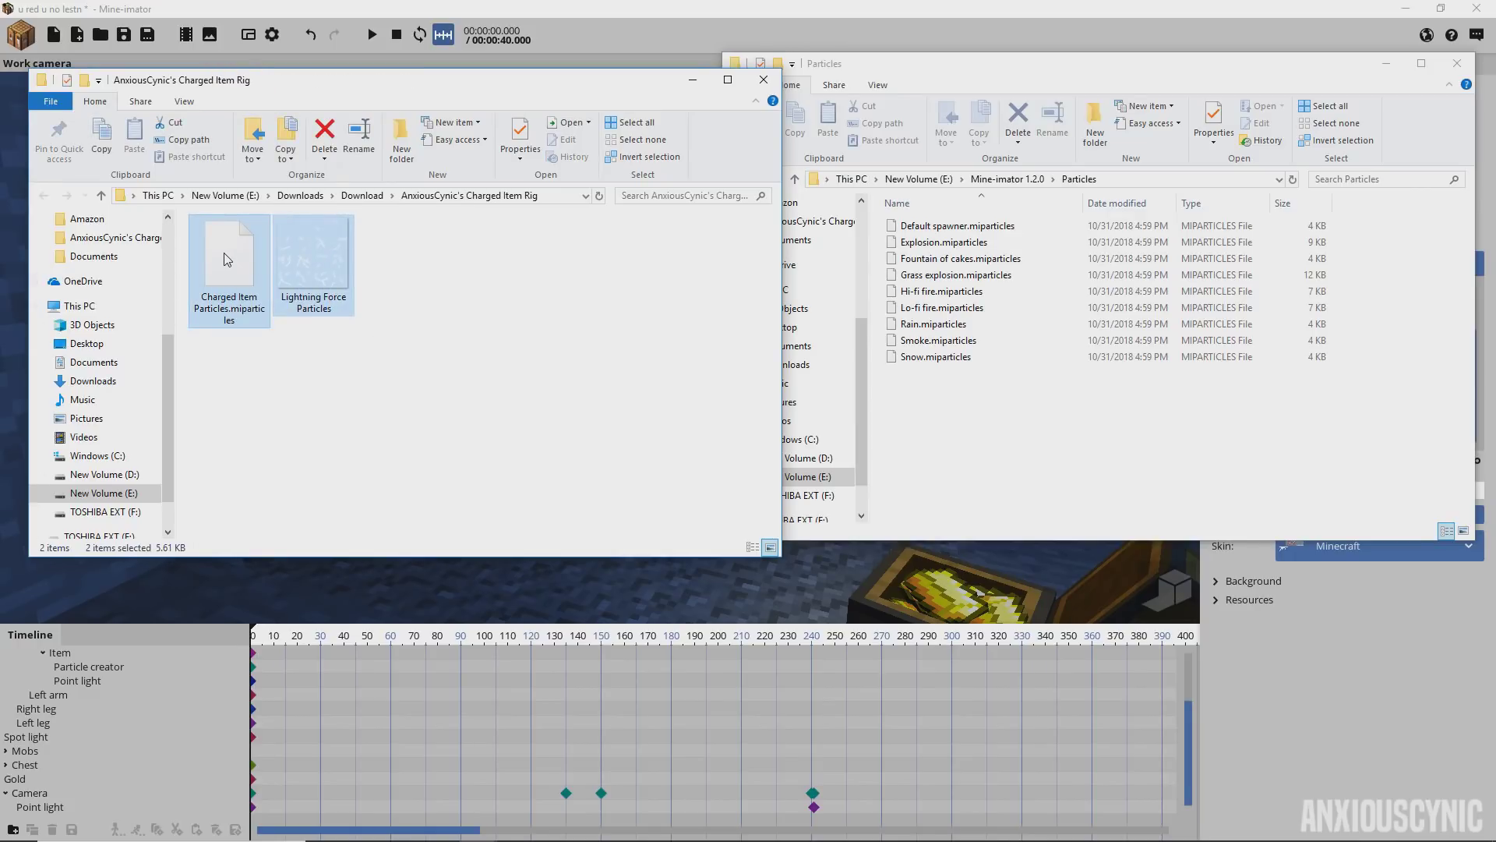
{"action": "left_click_drag", "start_coordinate": [230, 261], "coordinate": [1045, 441]}
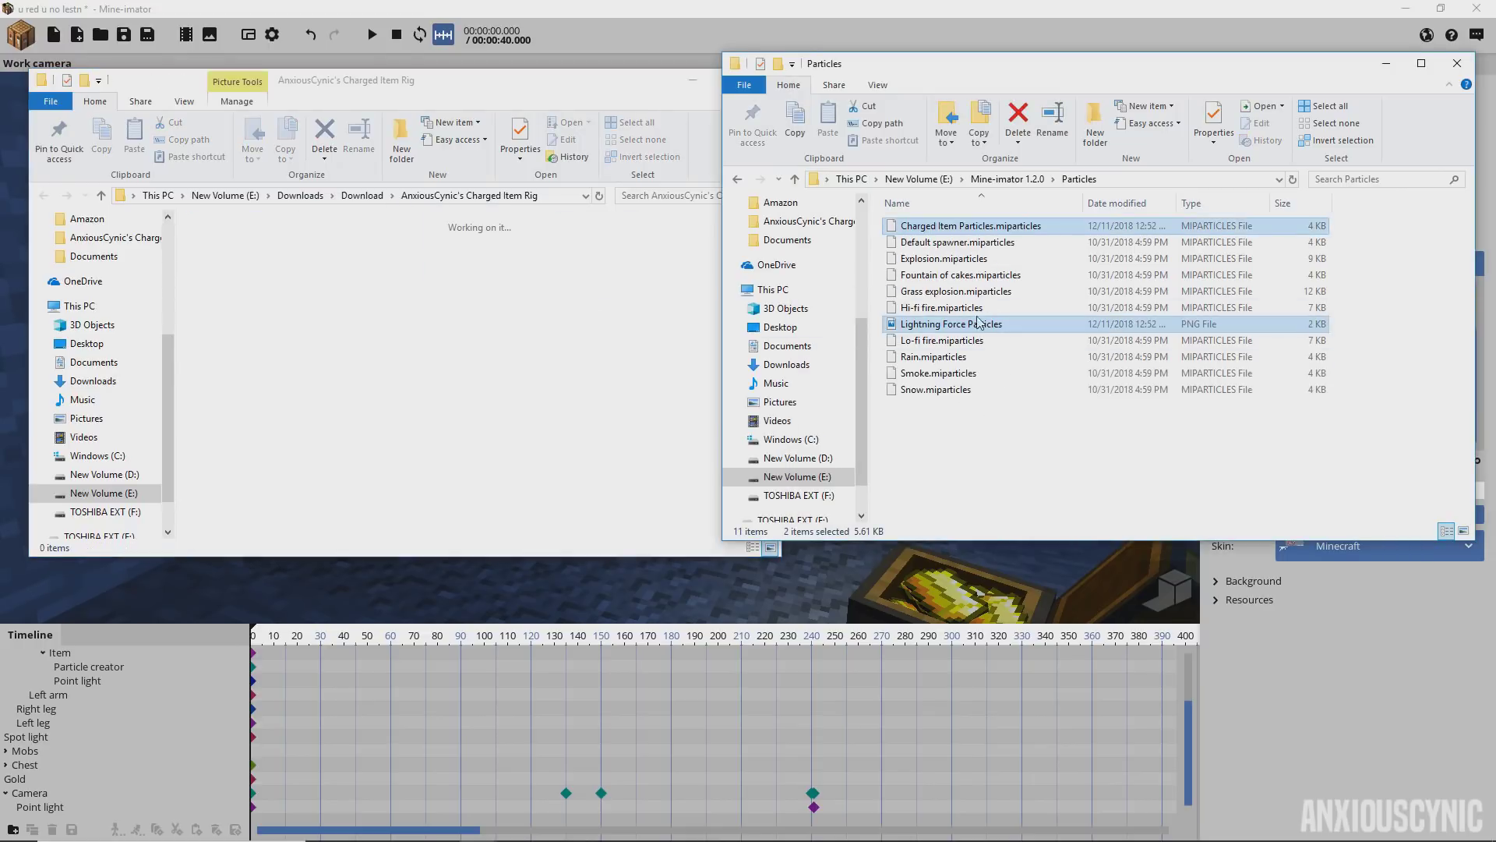
{"action": "left_click", "coordinate": [978, 323]}
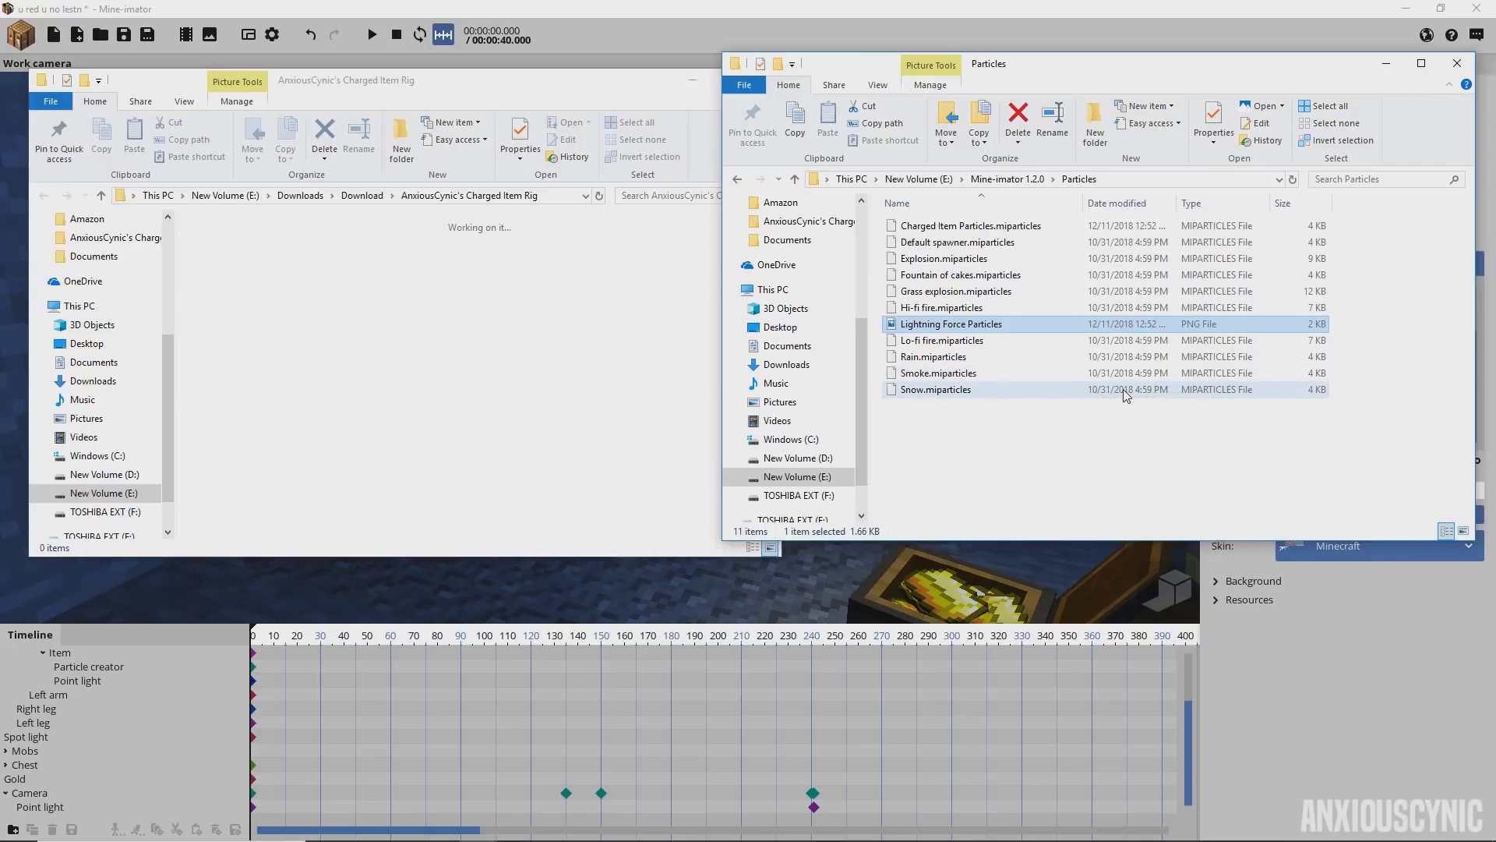
- Switch back to Mine-imator and create a particle creator from the Charged Item Particles preset
{"action": "left_click", "coordinate": [1338, 703]}
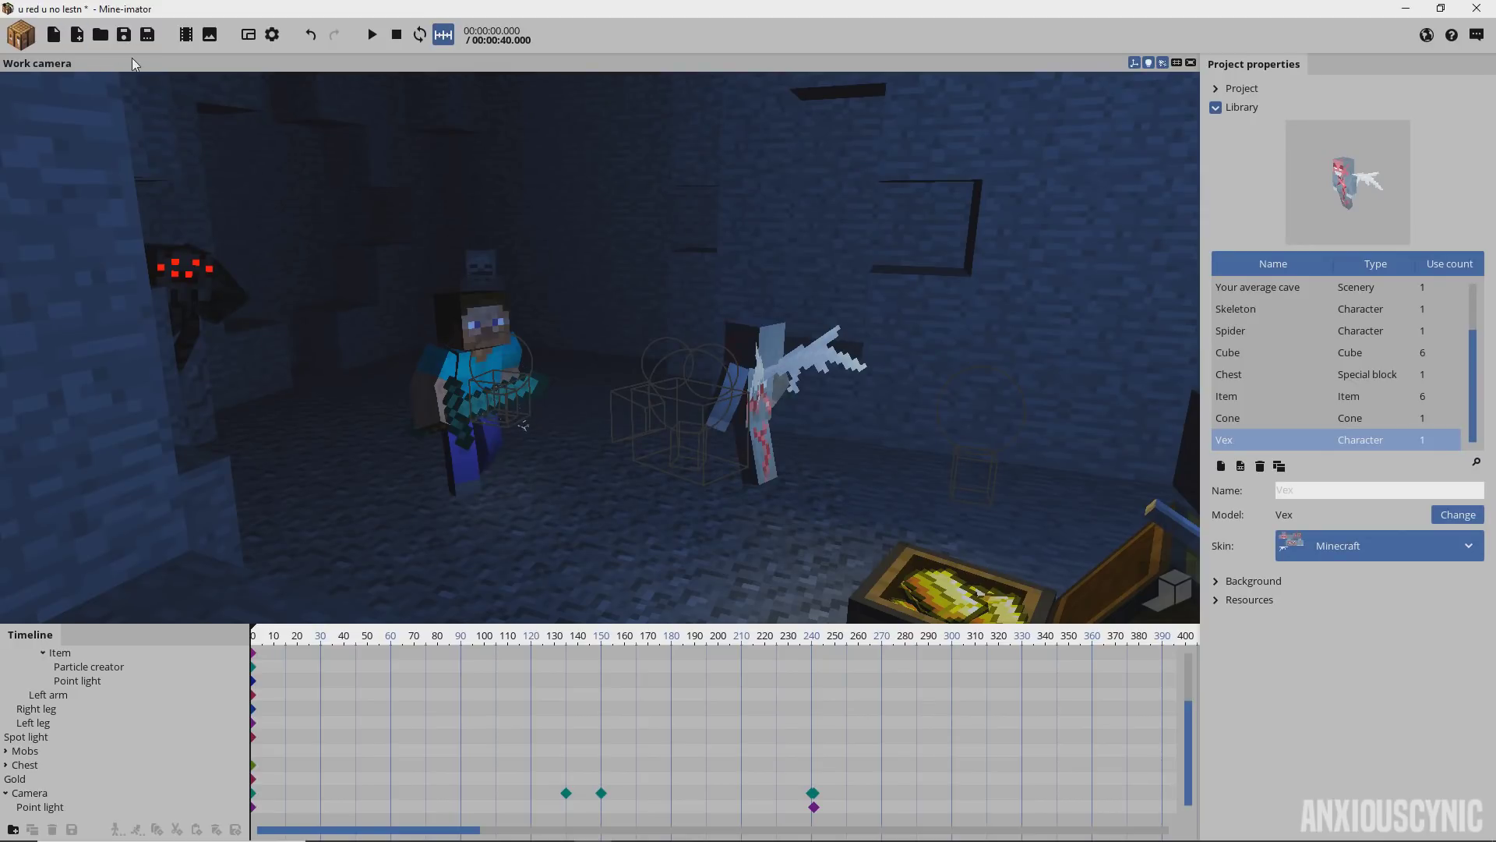
{"action": "left_click", "coordinate": [21, 36]}
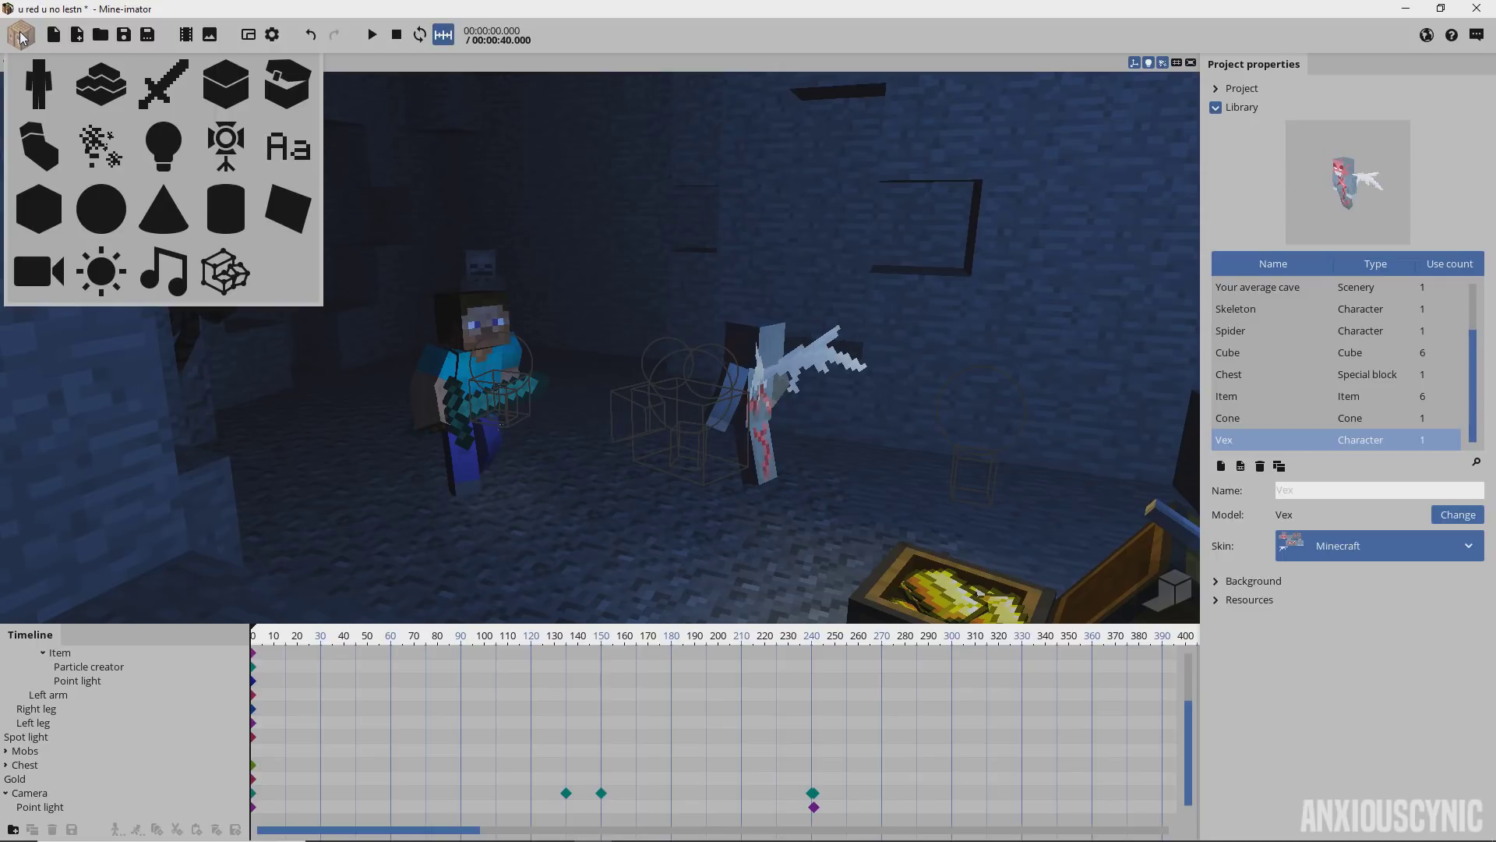
{"action": "left_click", "coordinate": [102, 148]}
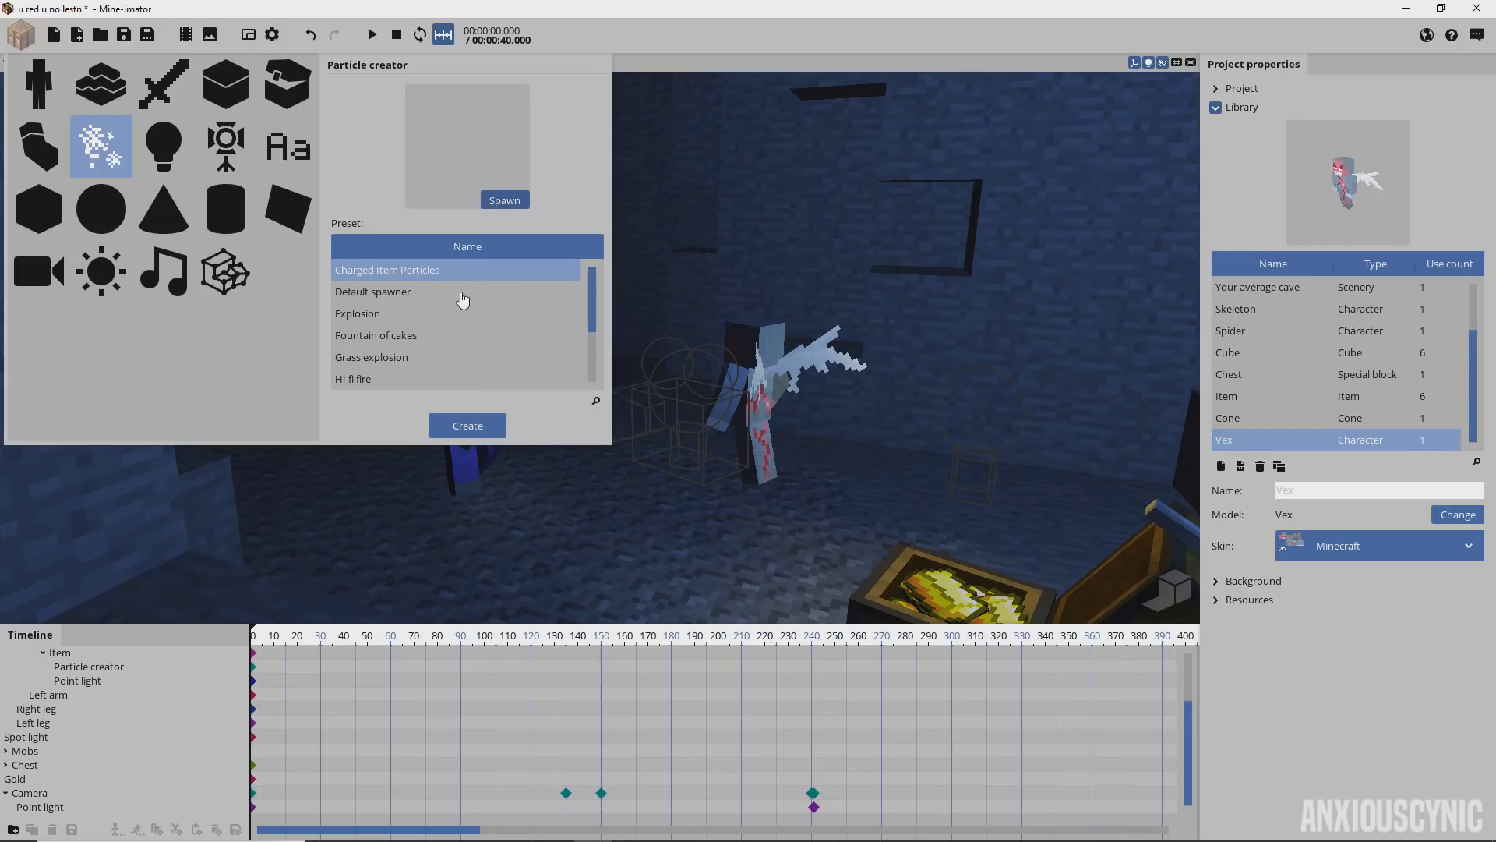
{"action": "left_click", "coordinate": [476, 427]}
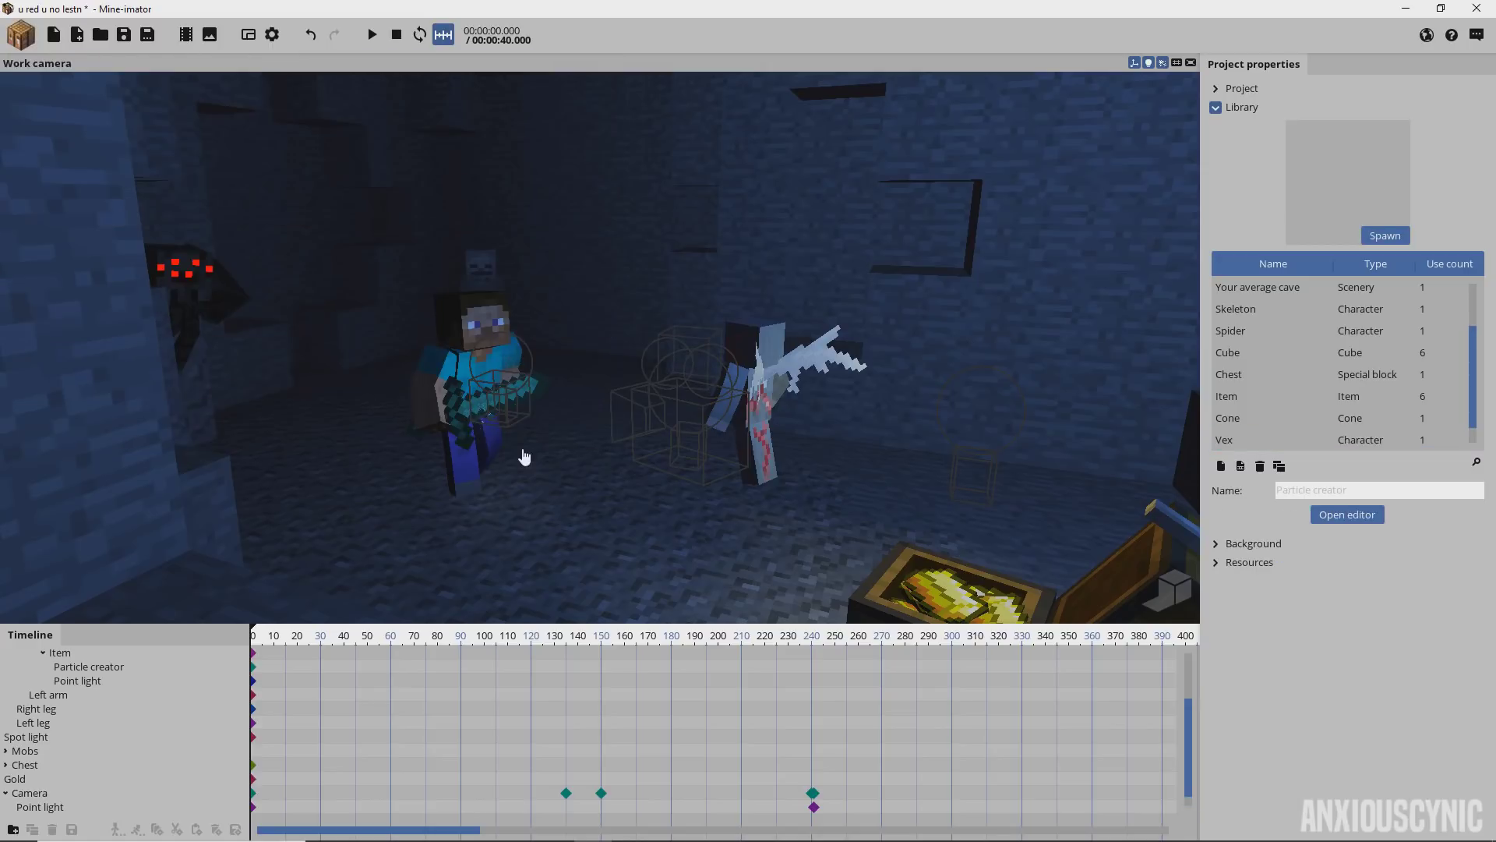
- Select the new particle creator in the timeline and examine its particles in the scene from another angle
{"action": "left_click", "coordinate": [74, 780]}
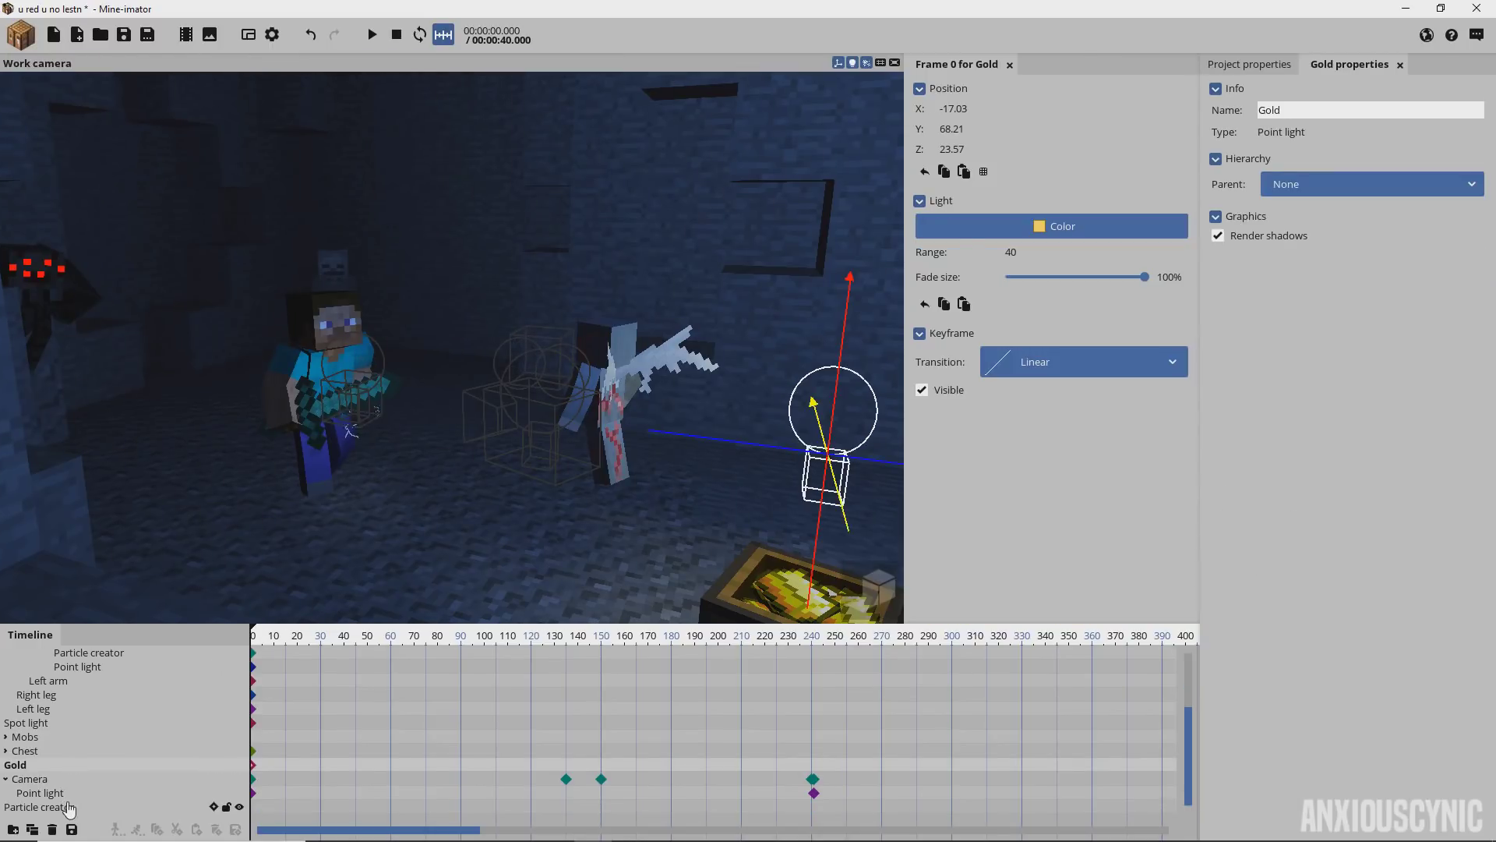
{"action": "left_click", "coordinate": [68, 808]}
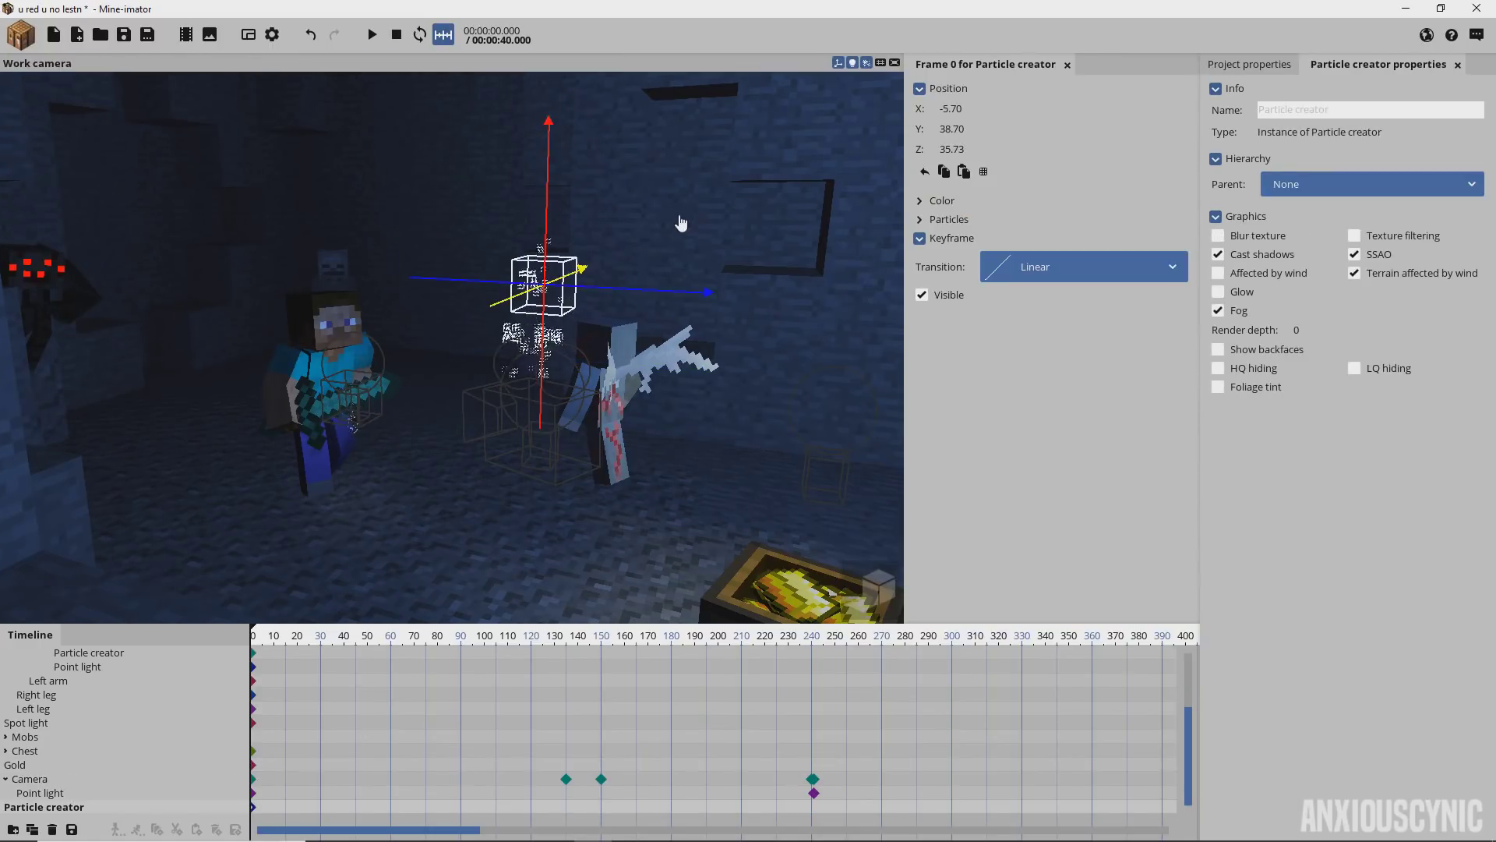
{"action": "middle_click_drag", "start_coordinate": [678, 224], "coordinate": [684, 256]}
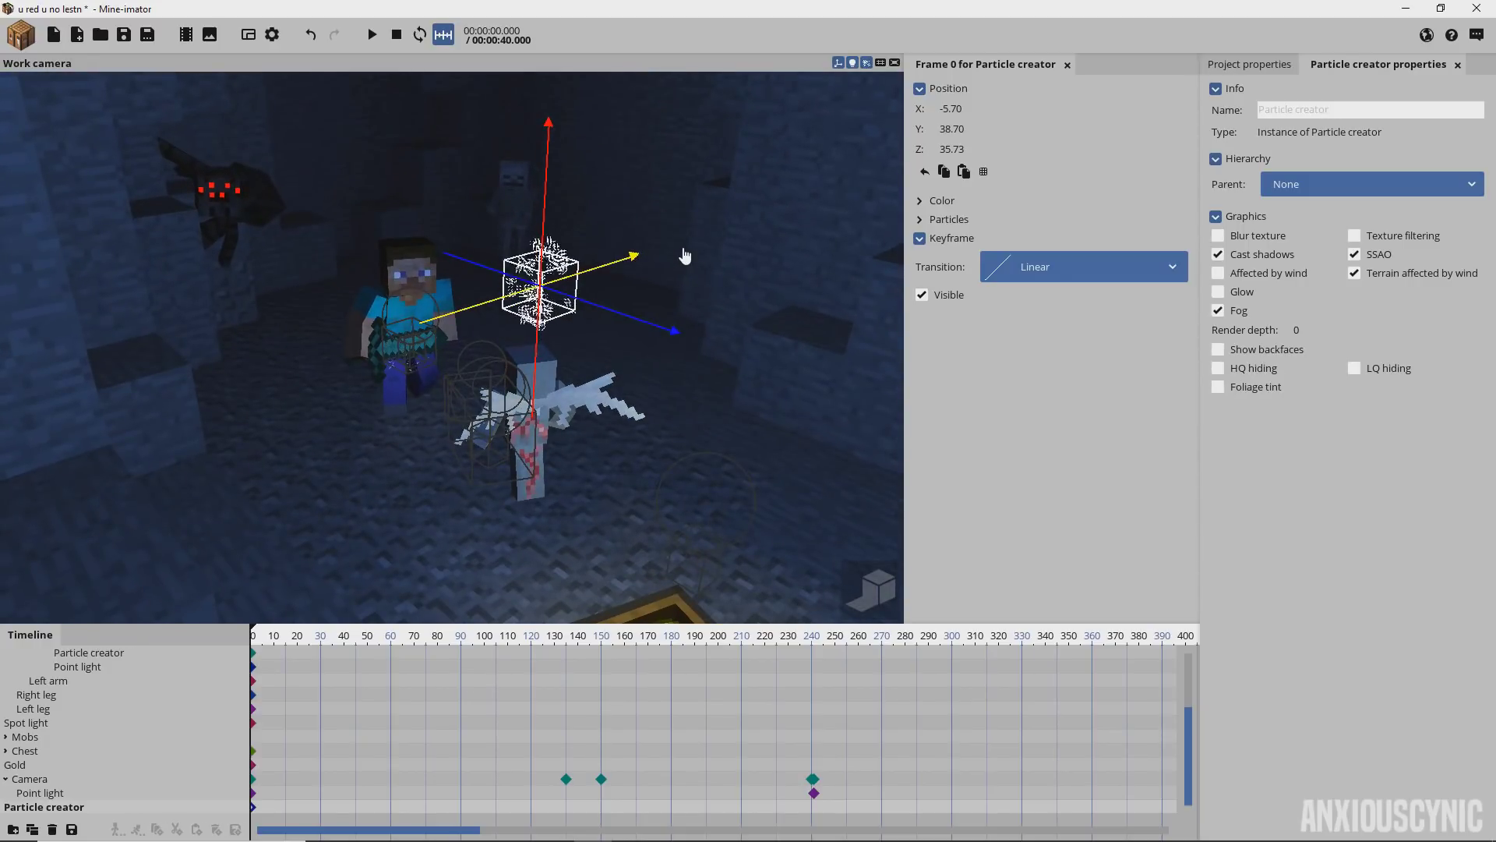